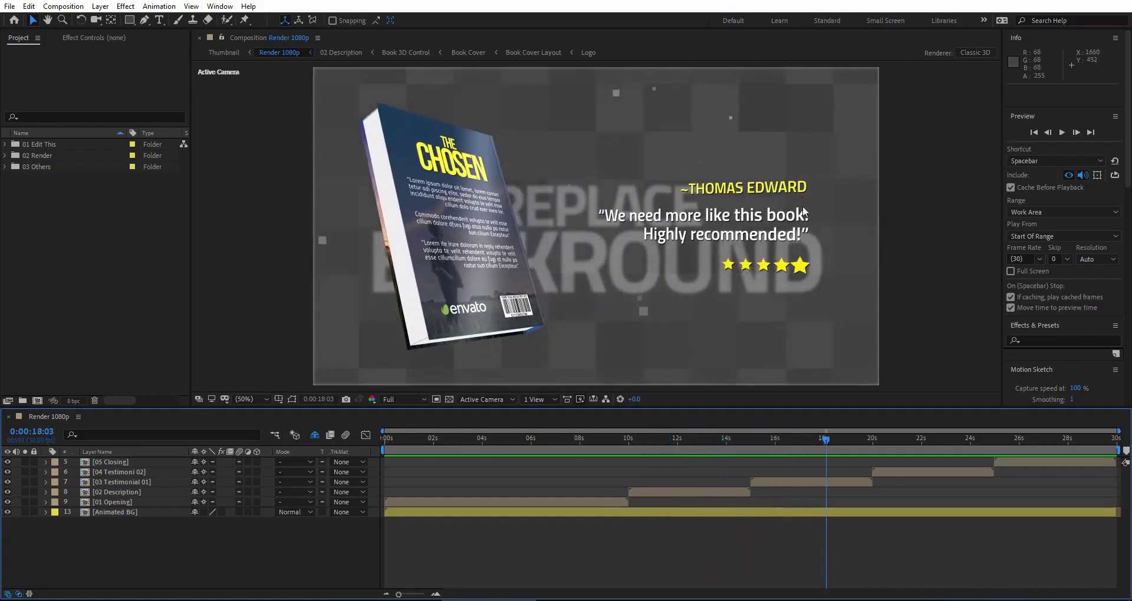
# Scrub the Render 1080p composition back to the opening titles and expand the 01 Edit This folder
pyautogui.click(587, 447)
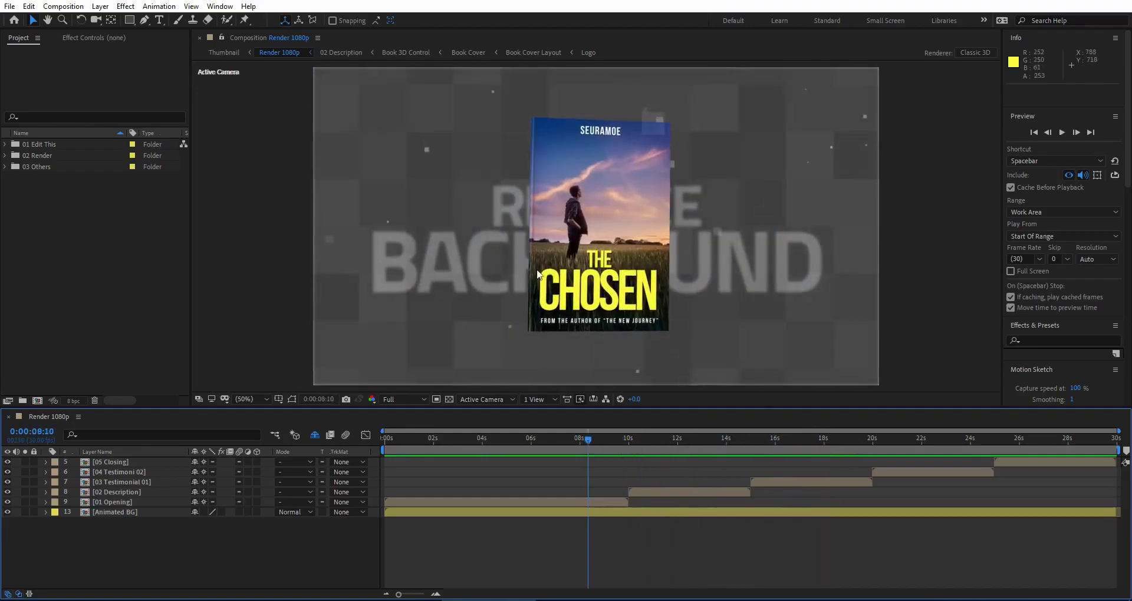
pyautogui.moveTo(590, 441); pyautogui.dragTo(517, 485)
pyautogui.click(43, 145)
pyautogui.moveTo(32, 276); pyautogui.dragTo(84, 171)
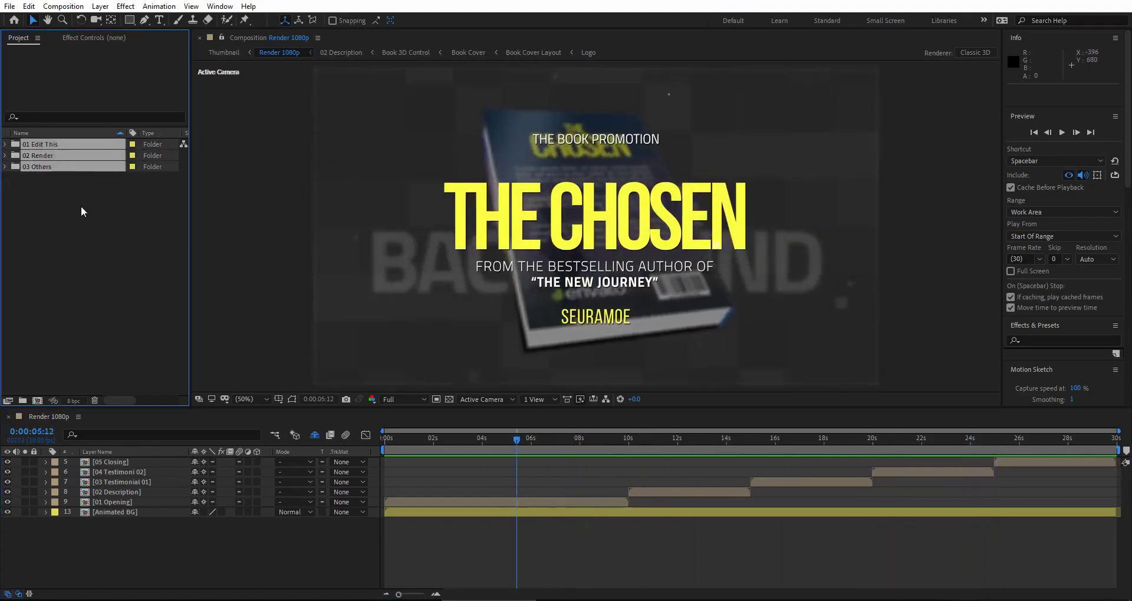
pyautogui.click(62, 147)
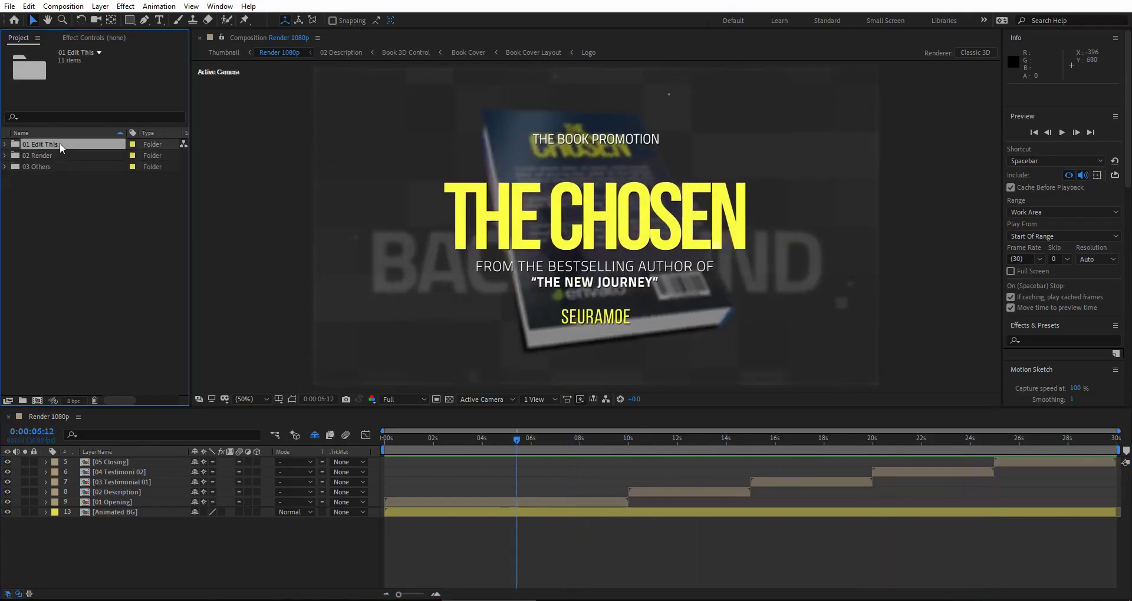
pyautogui.click(5, 145)
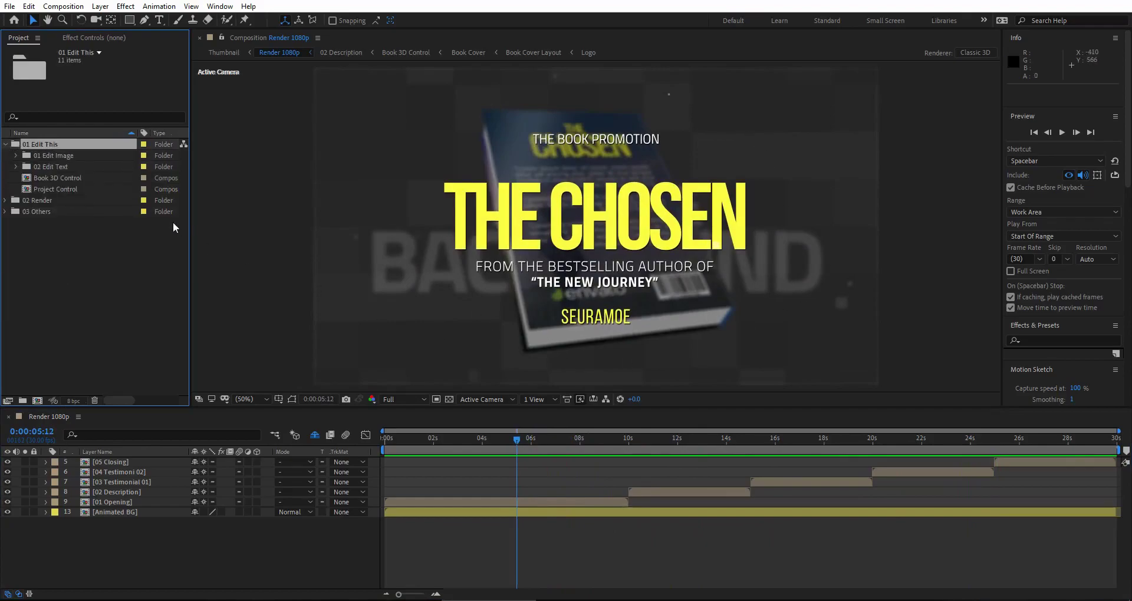
# Examine the image and text parts of Render 1080p, with the 01 Edit Image and 02 Edit Text folders as reference
pyautogui.click(65, 156)
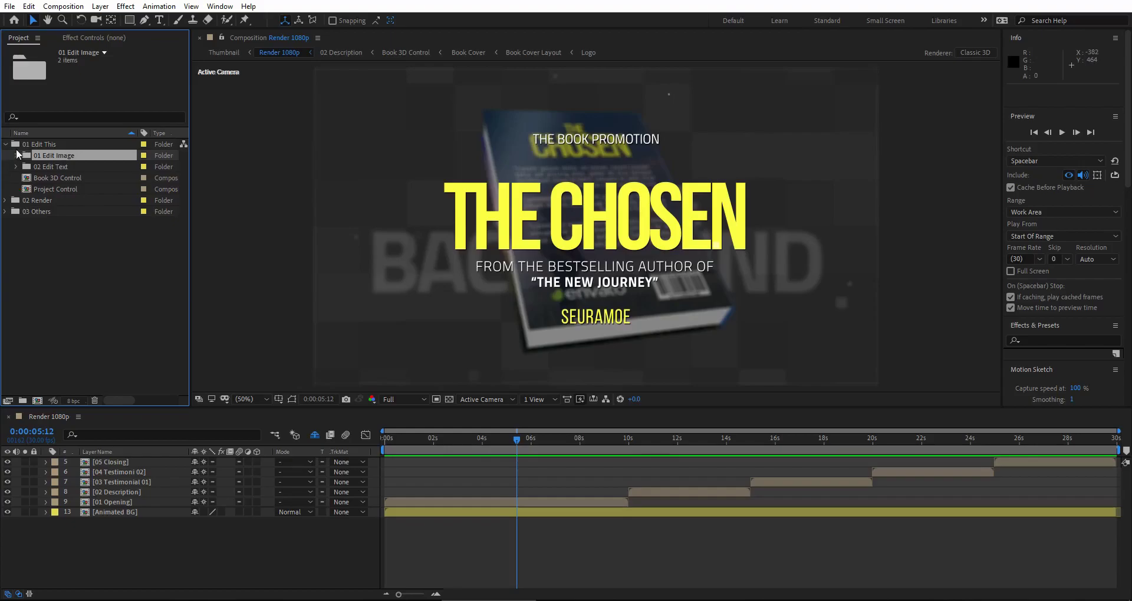
pyautogui.click(463, 441)
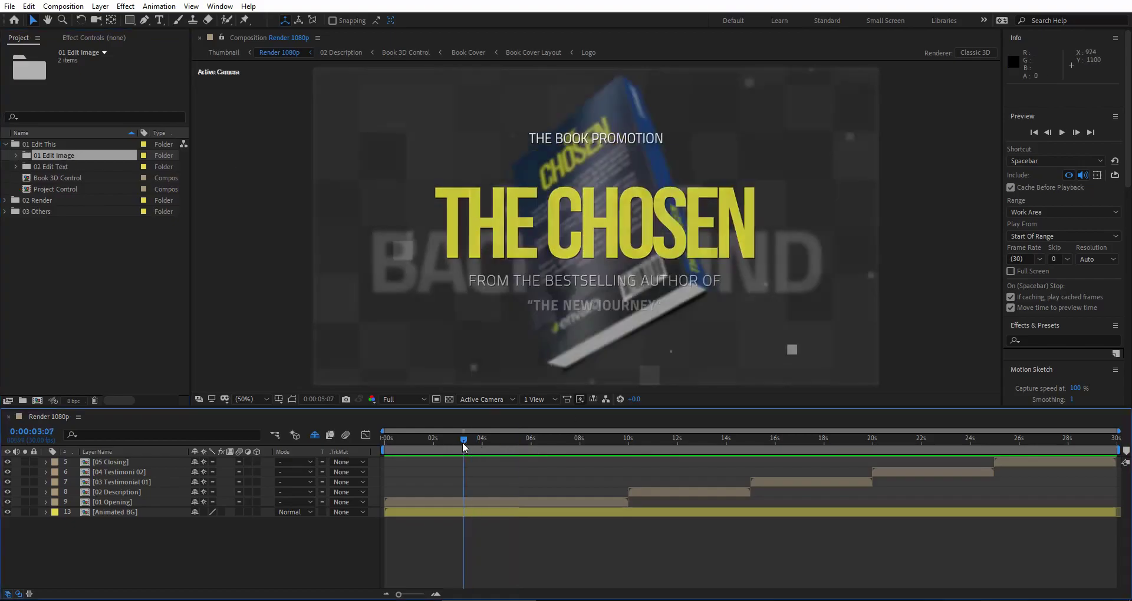
pyautogui.moveTo(464, 442); pyautogui.dragTo(437, 444)
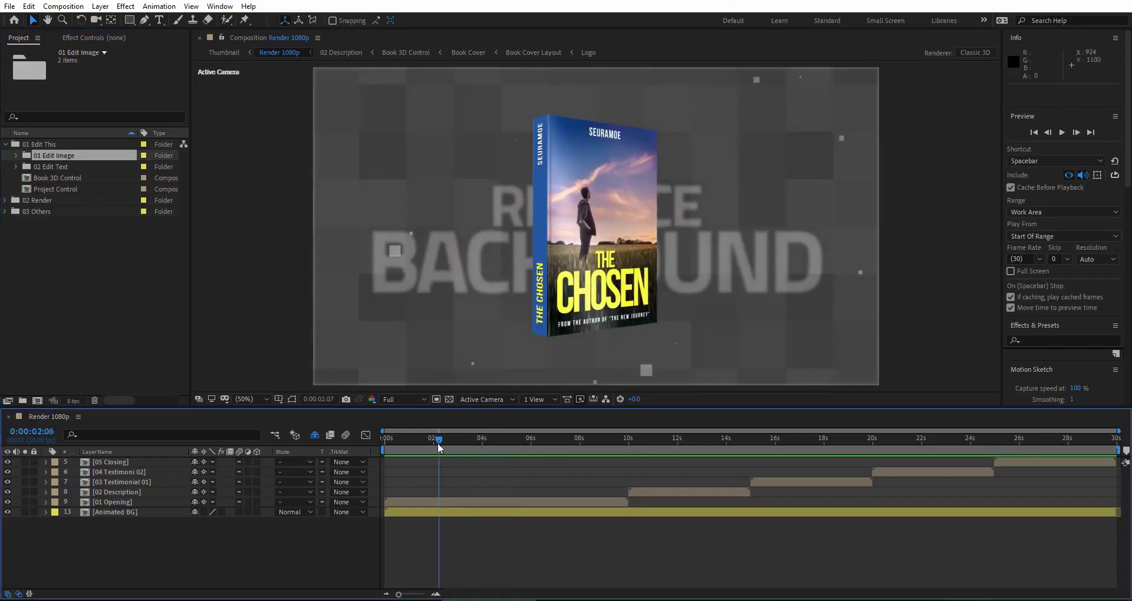
pyautogui.click(50, 168)
pyautogui.click(499, 440)
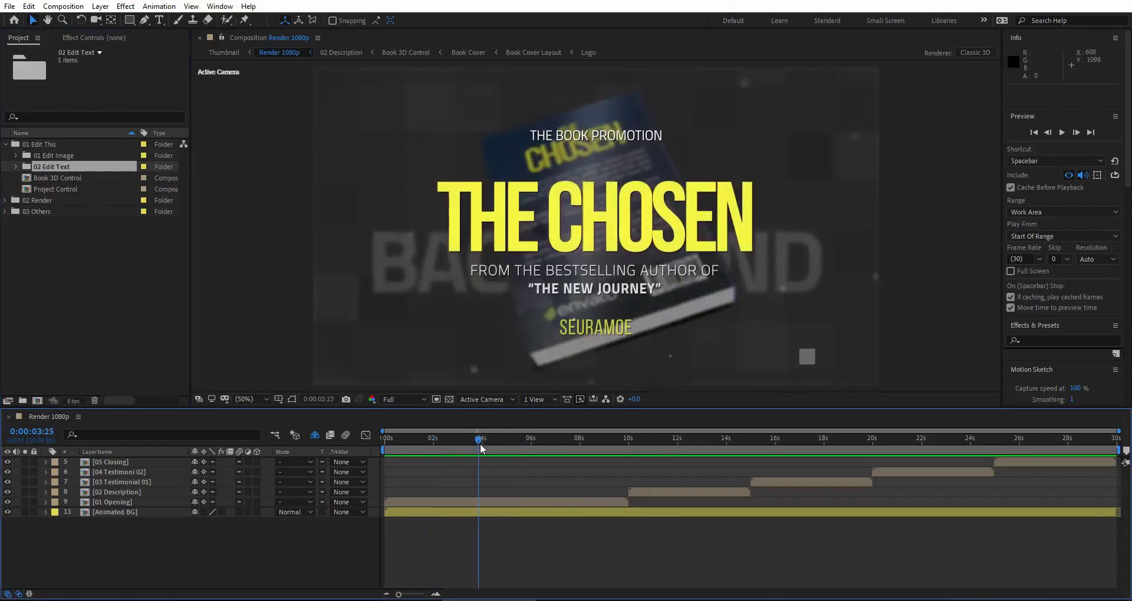
pyautogui.moveTo(498, 440); pyautogui.dragTo(938, 448)
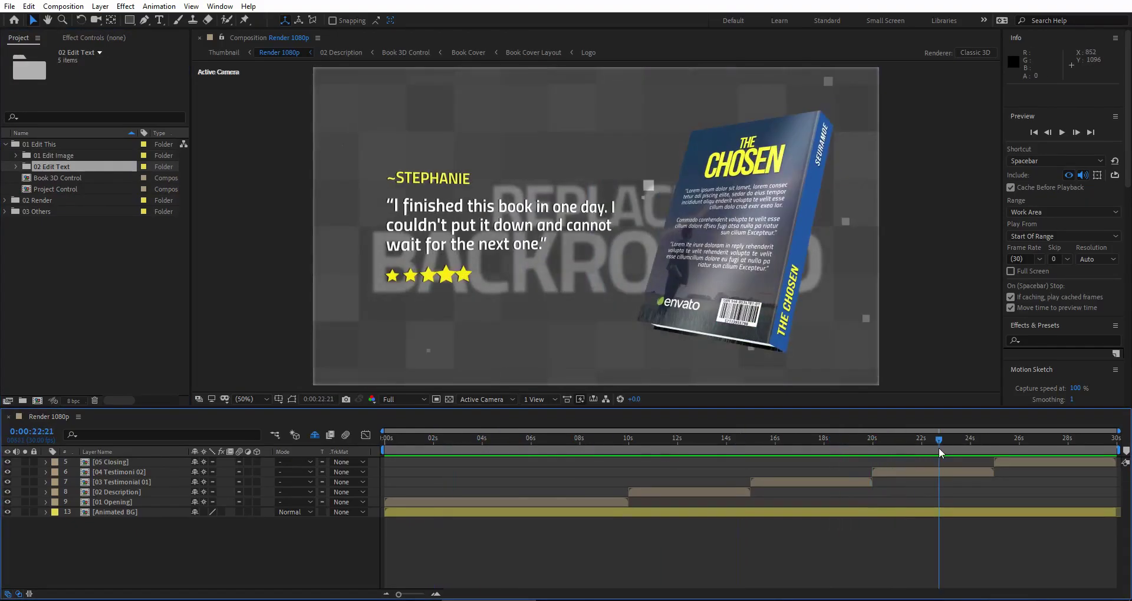
# Select the Book 3D Control composition and review the 3D book's appearance in the opening and description scenes
pyautogui.click(64, 178)
pyautogui.click(539, 441)
pyautogui.moveTo(544, 445); pyautogui.dragTo(578, 461)
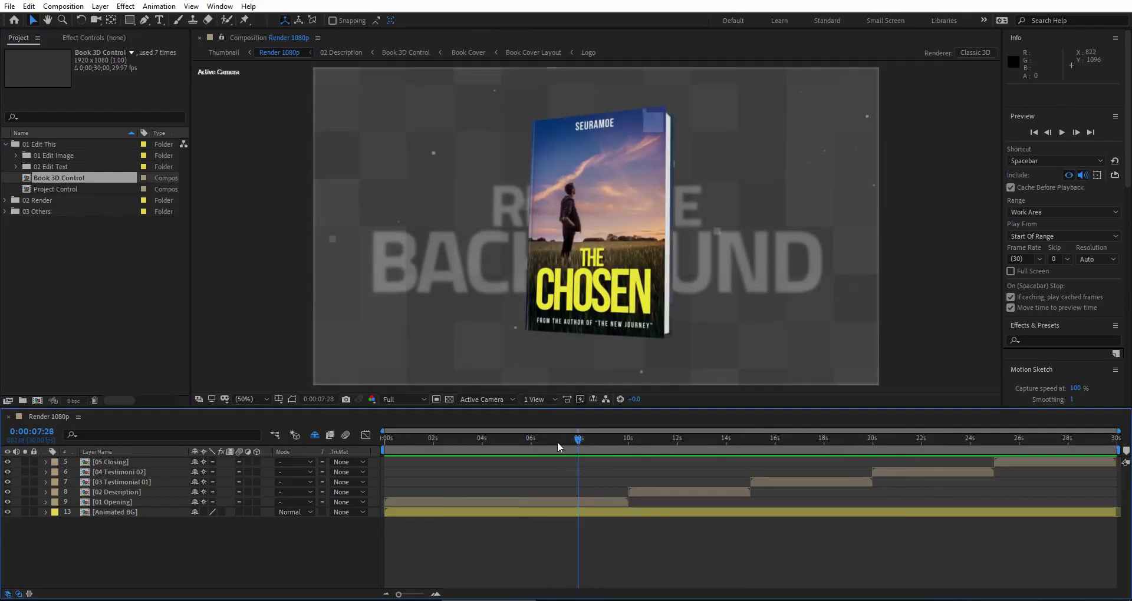
pyautogui.moveTo(549, 441); pyautogui.dragTo(562, 449)
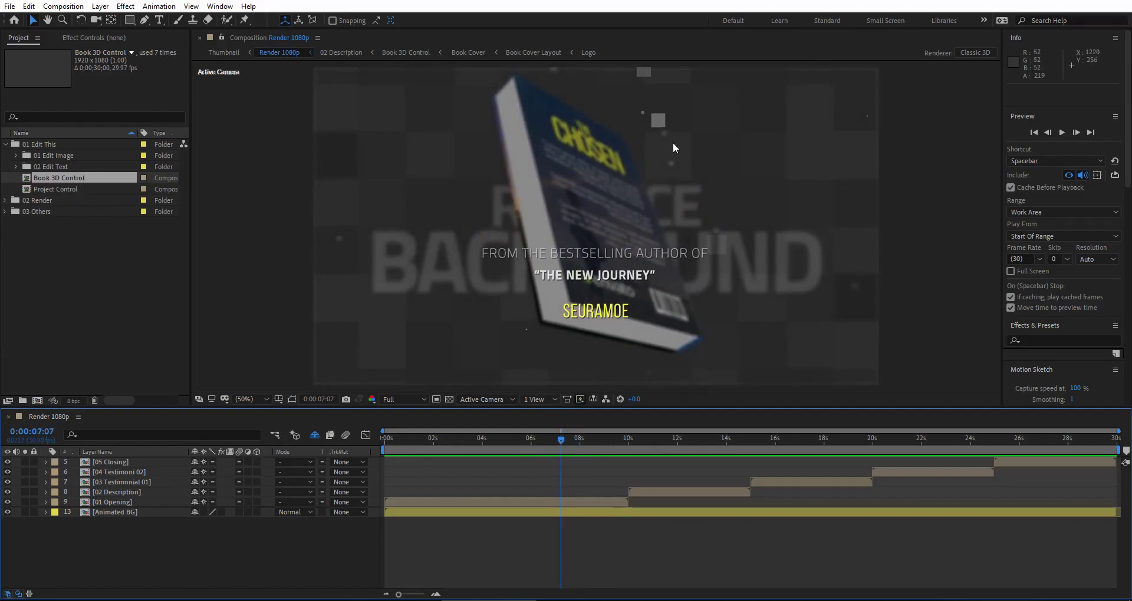
pyautogui.press('k')
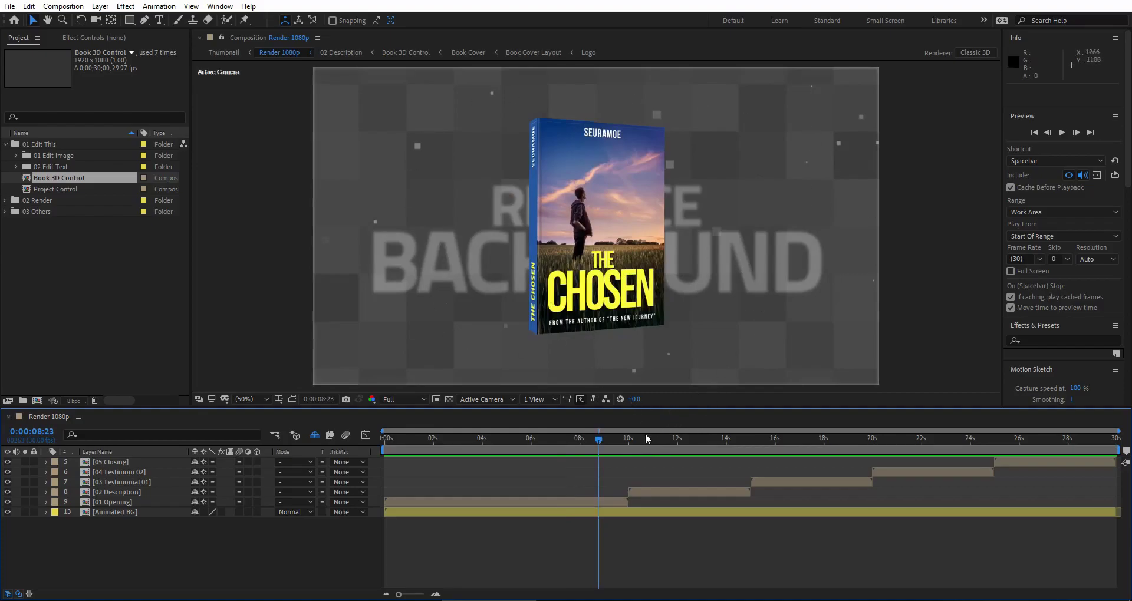
pyautogui.moveTo(672, 443); pyautogui.dragTo(679, 445)
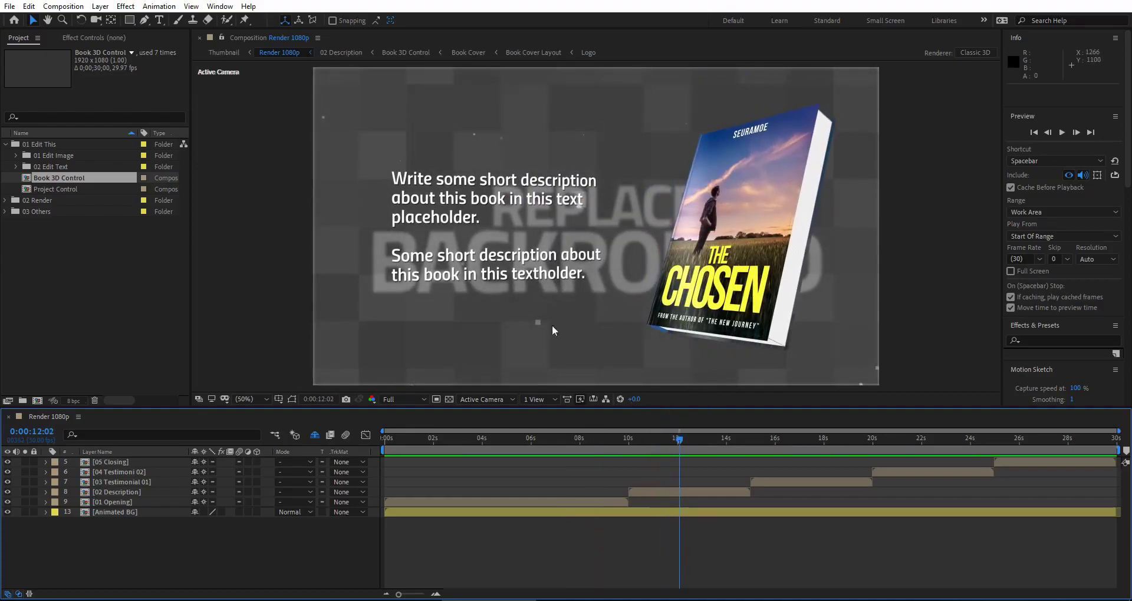
# Check the Project Control composition and return the preview to the book shot near the start of the opening
pyautogui.click(72, 189)
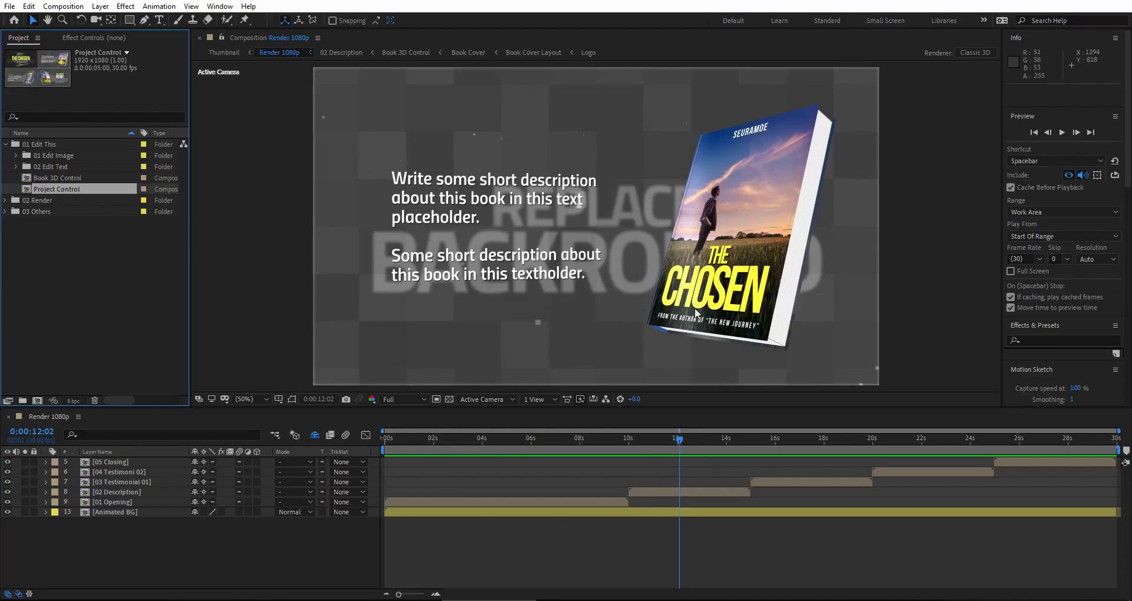
pyautogui.click(66, 254)
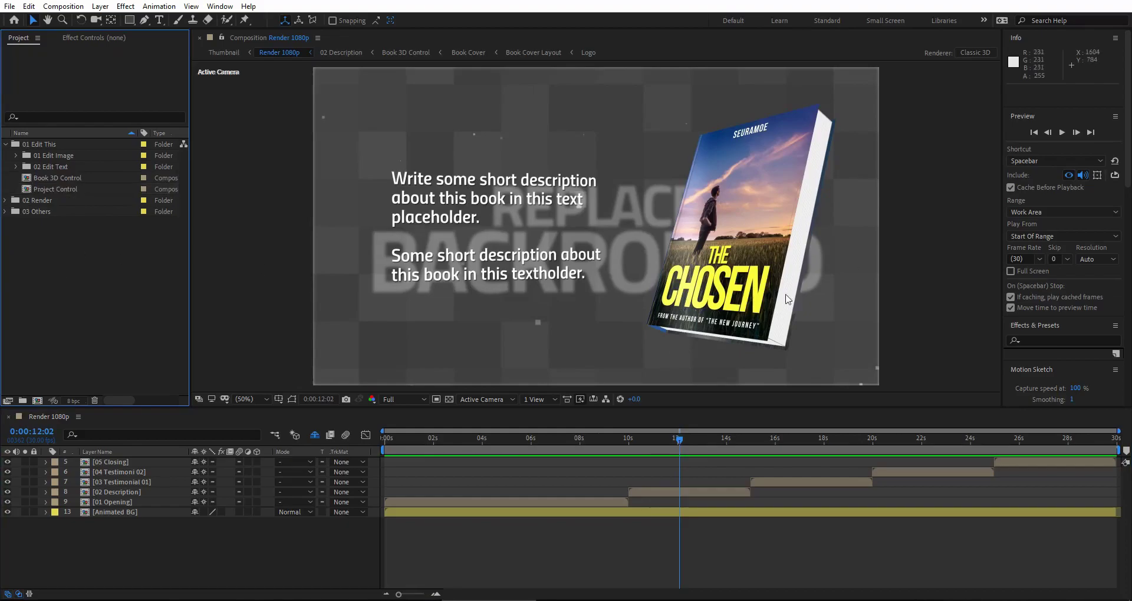
pyautogui.moveTo(404, 444)
pyautogui.mouseDown()
pyautogui.moveTo(489, 445)
pyautogui.moveTo(419, 447)
pyautogui.mouseUp()
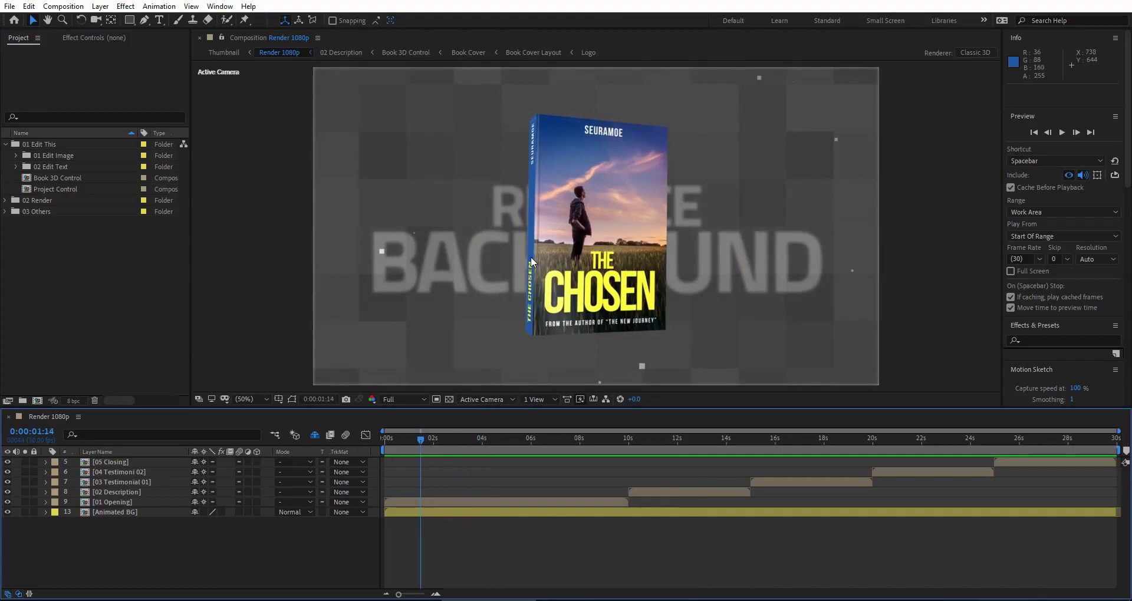
# Open the Book Cover composition from the 01 Edit Image folder and select its Book Cover Layout layer at about 6 seconds
pyautogui.click(16, 156)
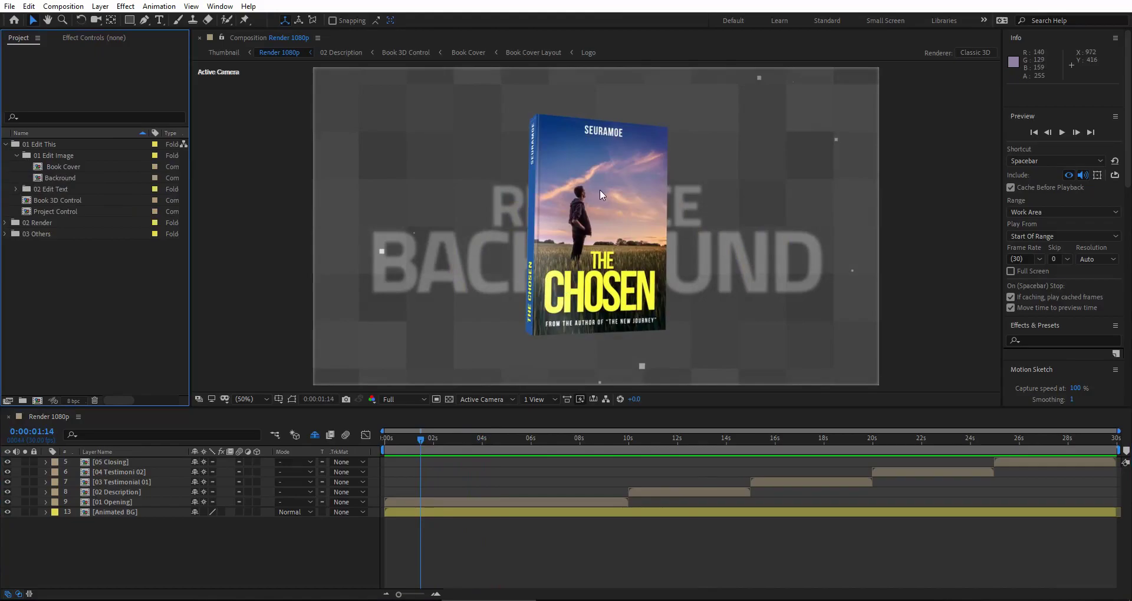
pyautogui.click(76, 166)
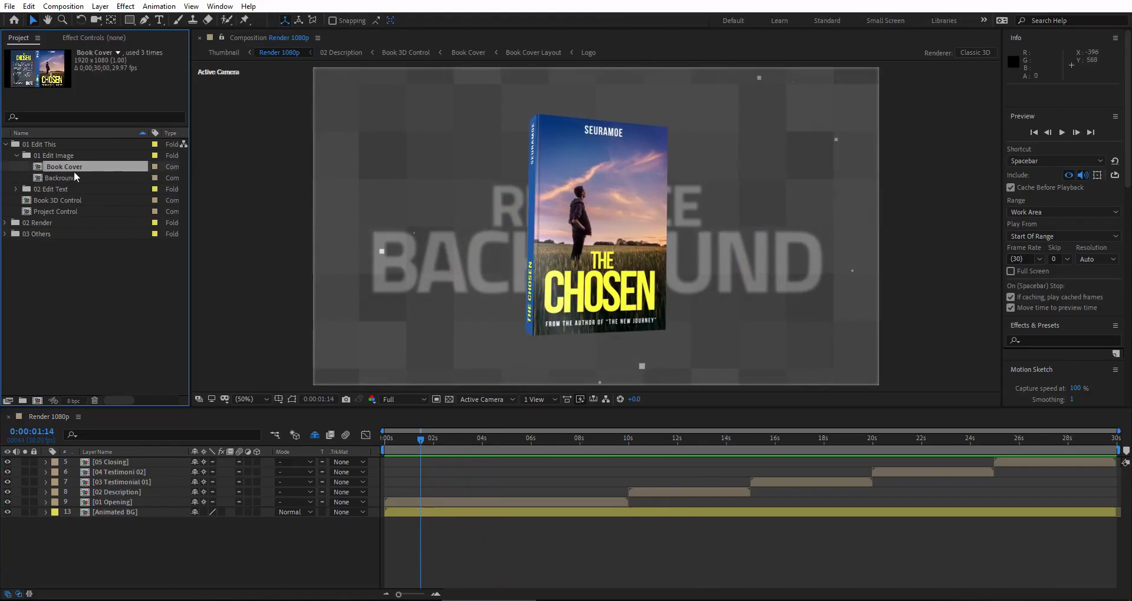
pyautogui.doubleClick(69, 165)
pyautogui.moveTo(507, 437); pyautogui.dragTo(591, 439)
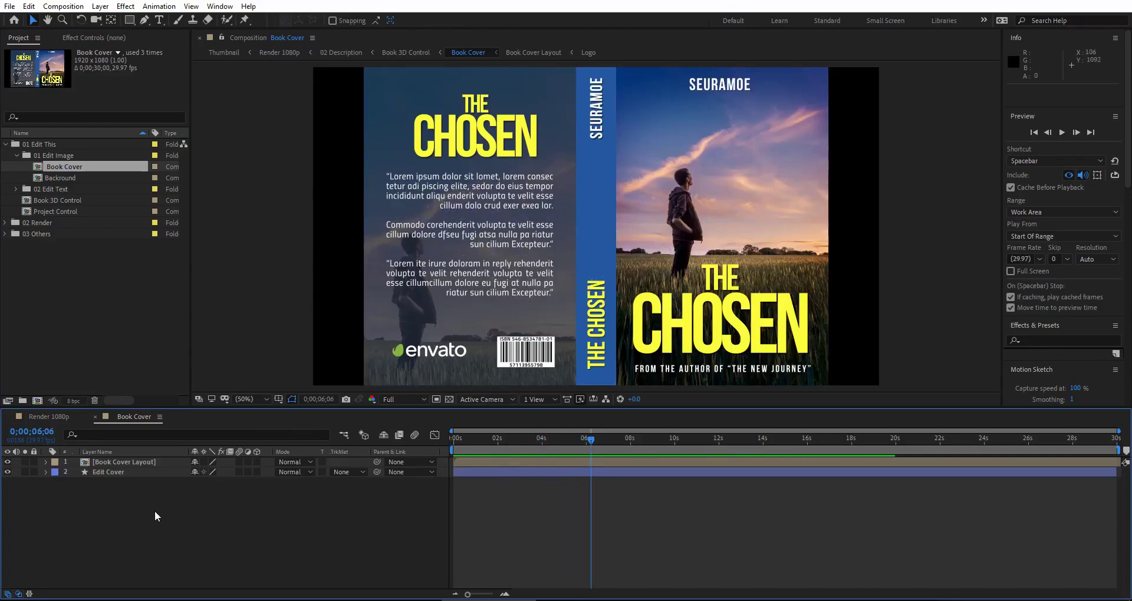
pyautogui.click(135, 461)
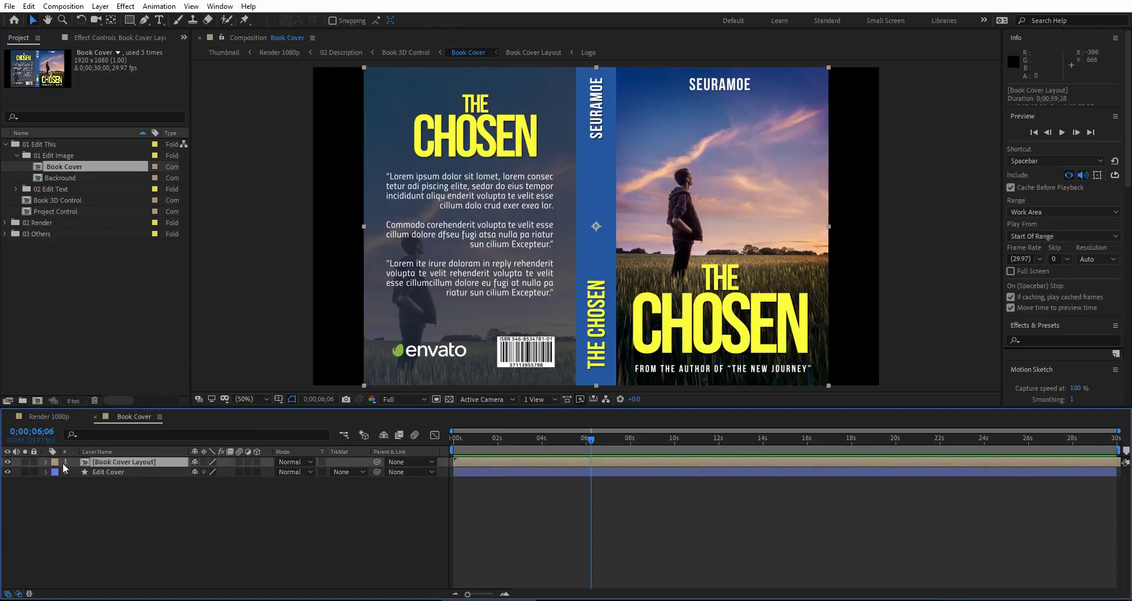
pyautogui.click(173, 522)
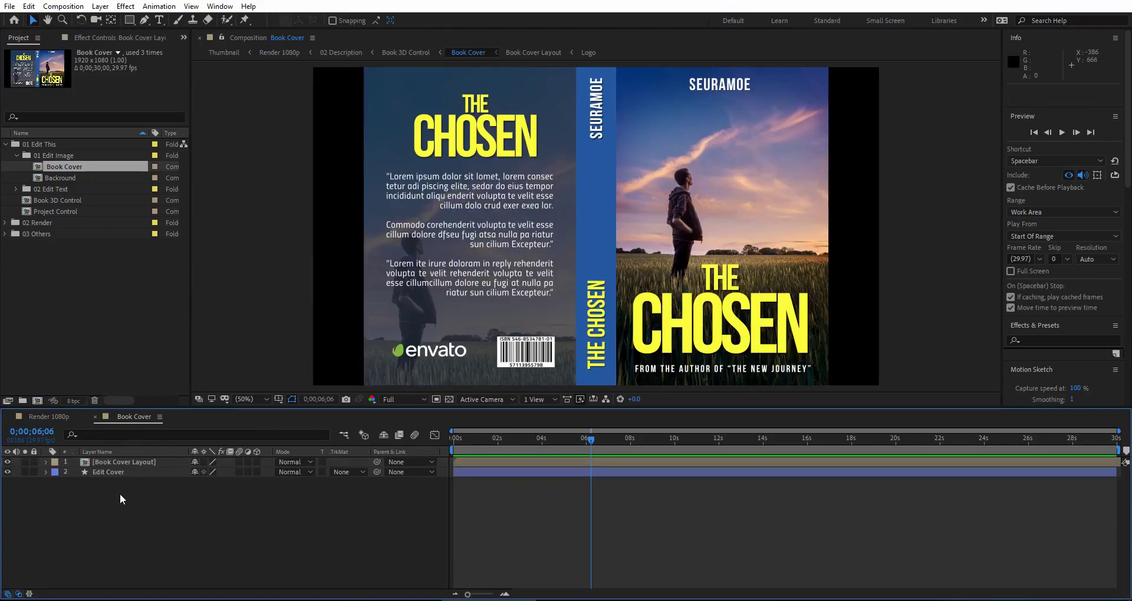
pyautogui.click(122, 462)
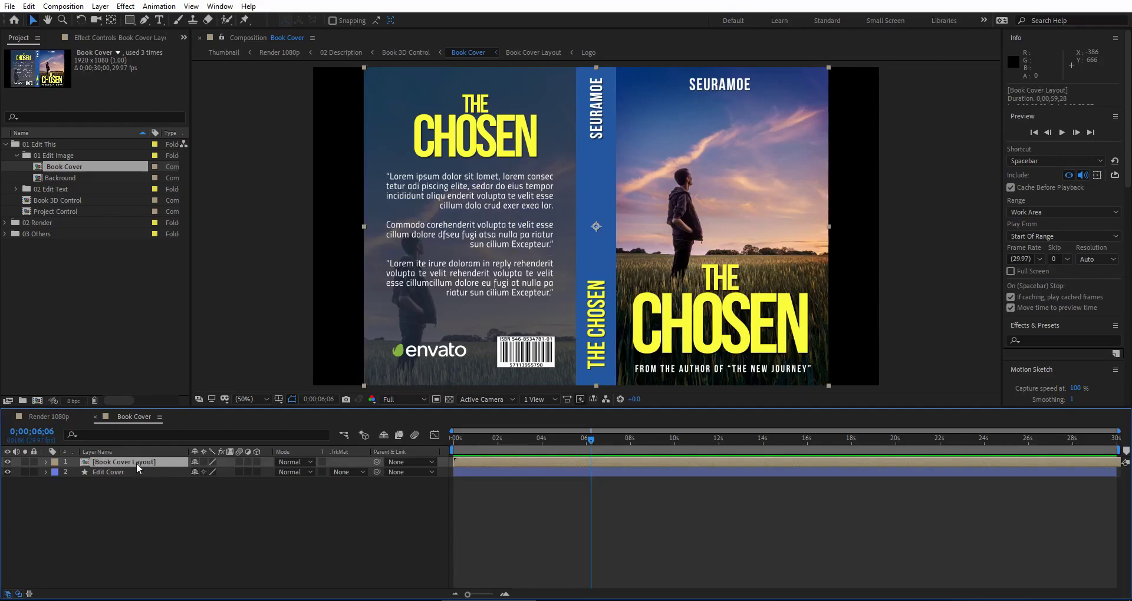
# Import the Book Cover Layout a image from the Resource folder and place it as the top layer of Book Cover
pyautogui.hotkey('alt', 'Tab')
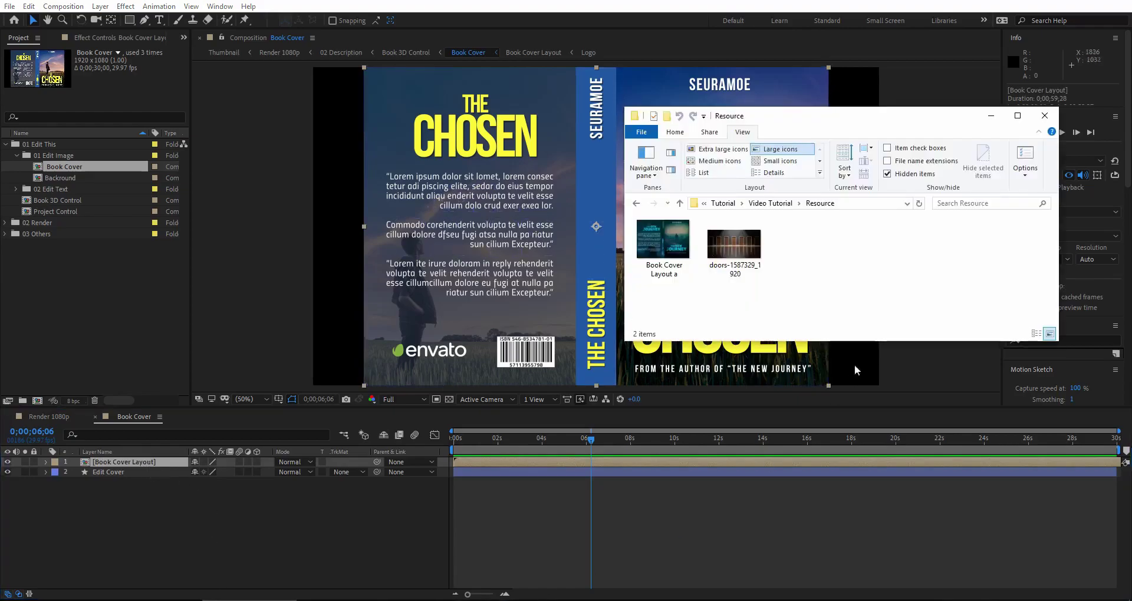
pyautogui.moveTo(665, 242); pyautogui.dragTo(95, 314)
pyautogui.click(94, 313)
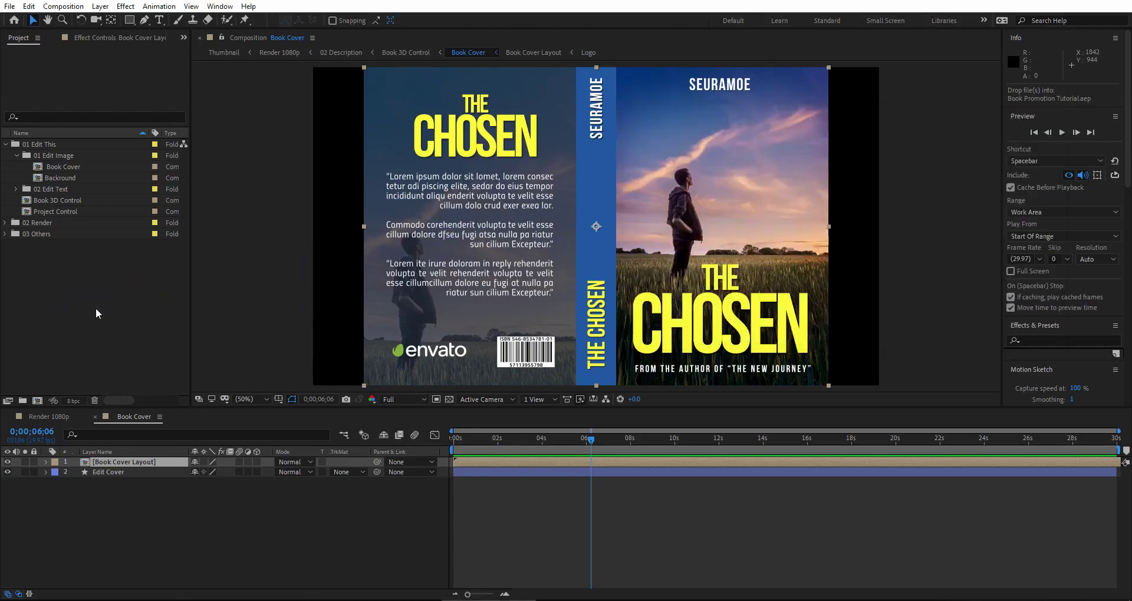
pyautogui.moveTo(69, 249); pyautogui.dragTo(132, 460)
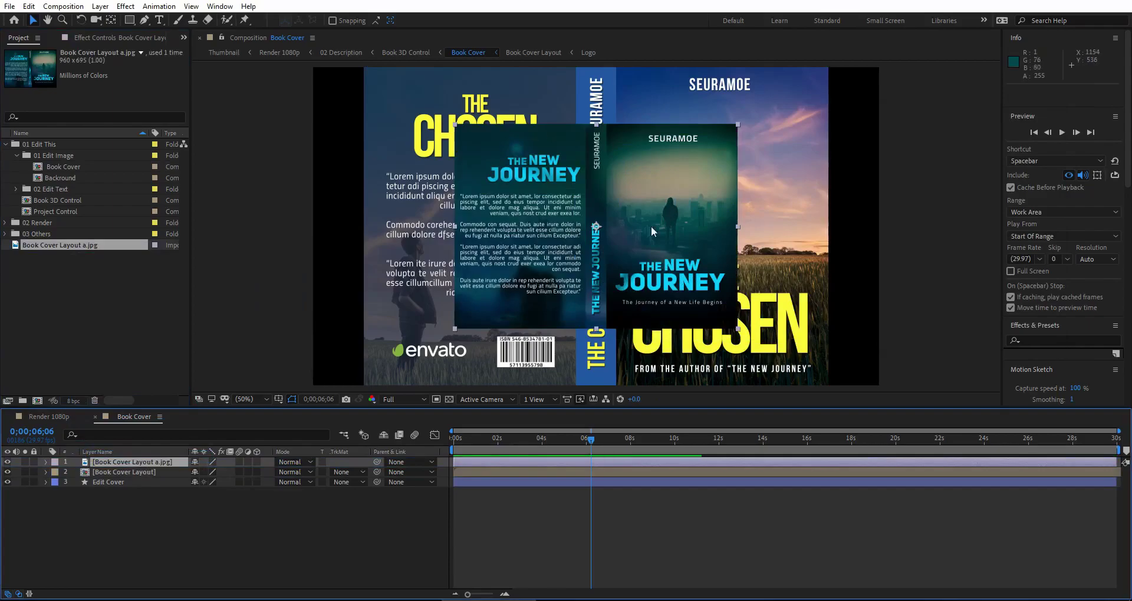
# Hide the layers beneath the imported cover image and fit the image to the composition height
pyautogui.click(7, 472)
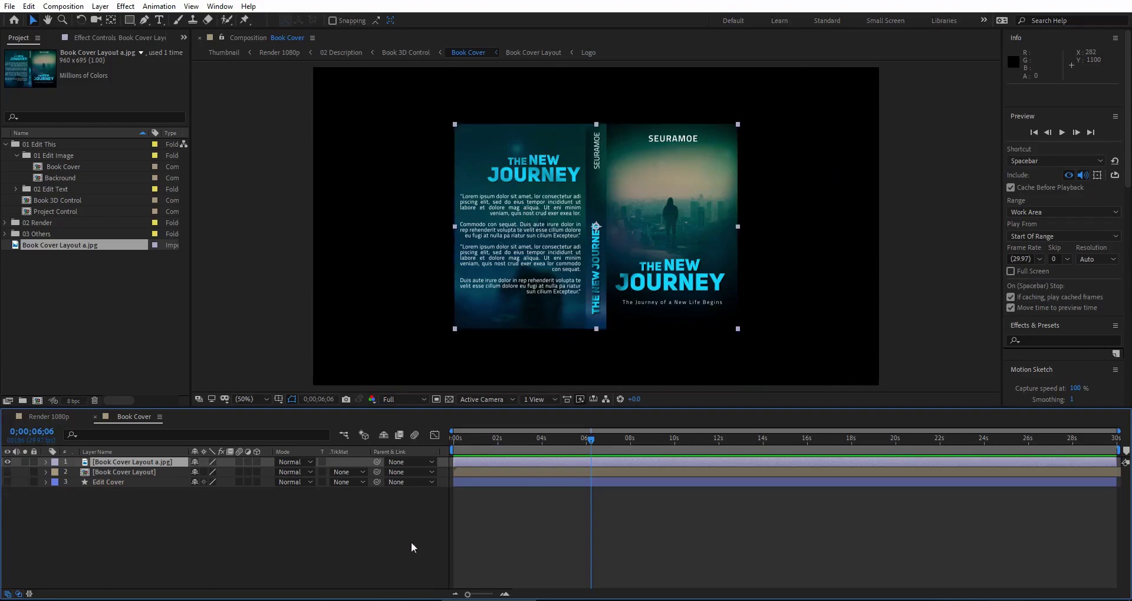
pyautogui.rightClick(128, 465)
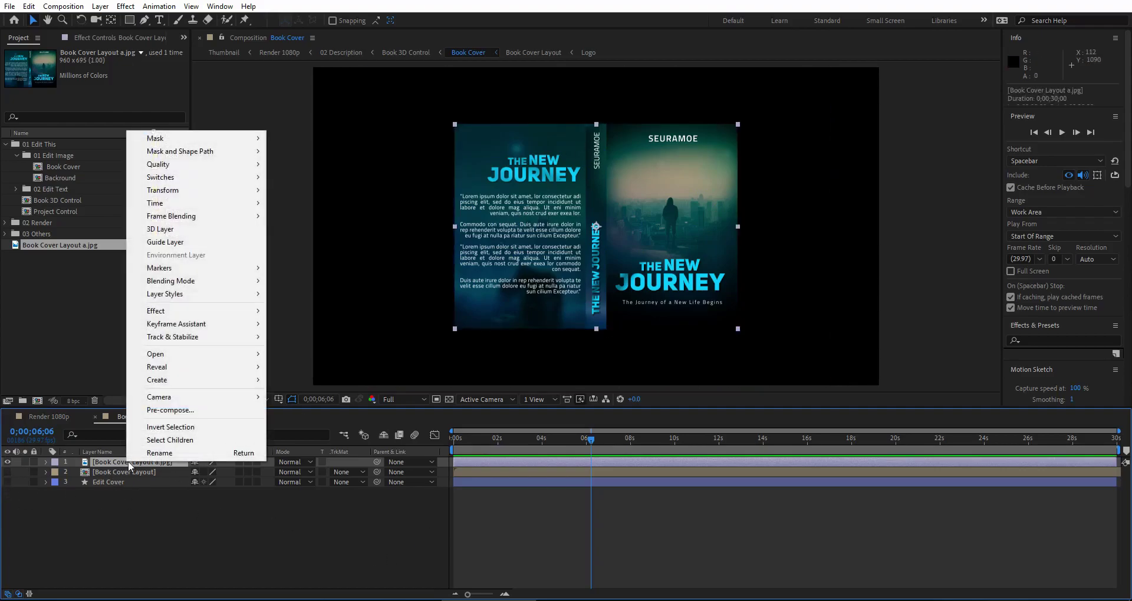
pyautogui.moveTo(236, 193)
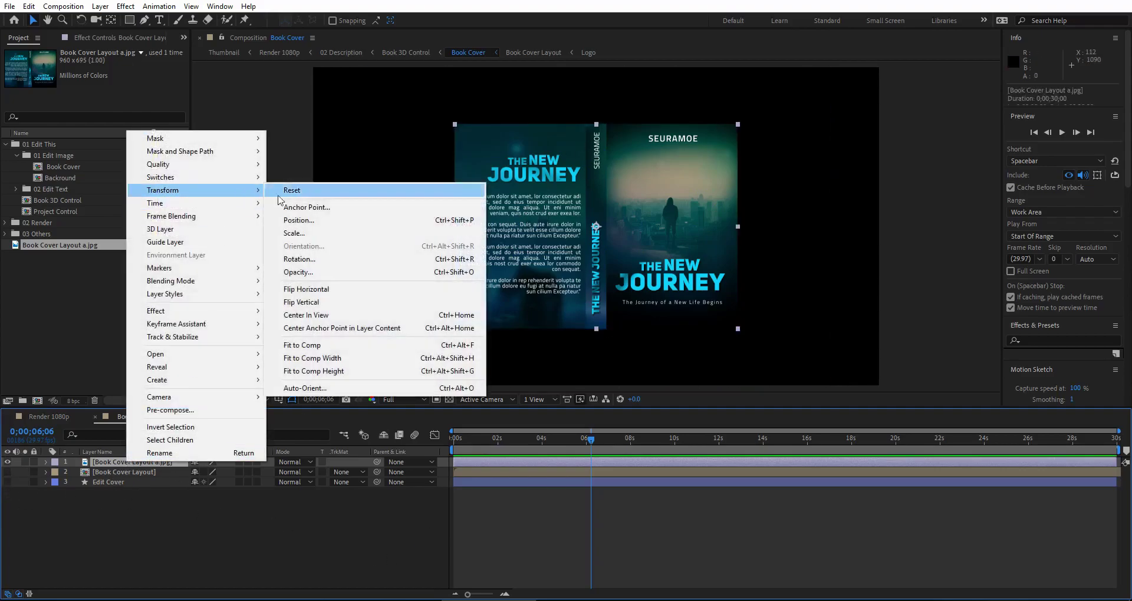
pyautogui.click(336, 372)
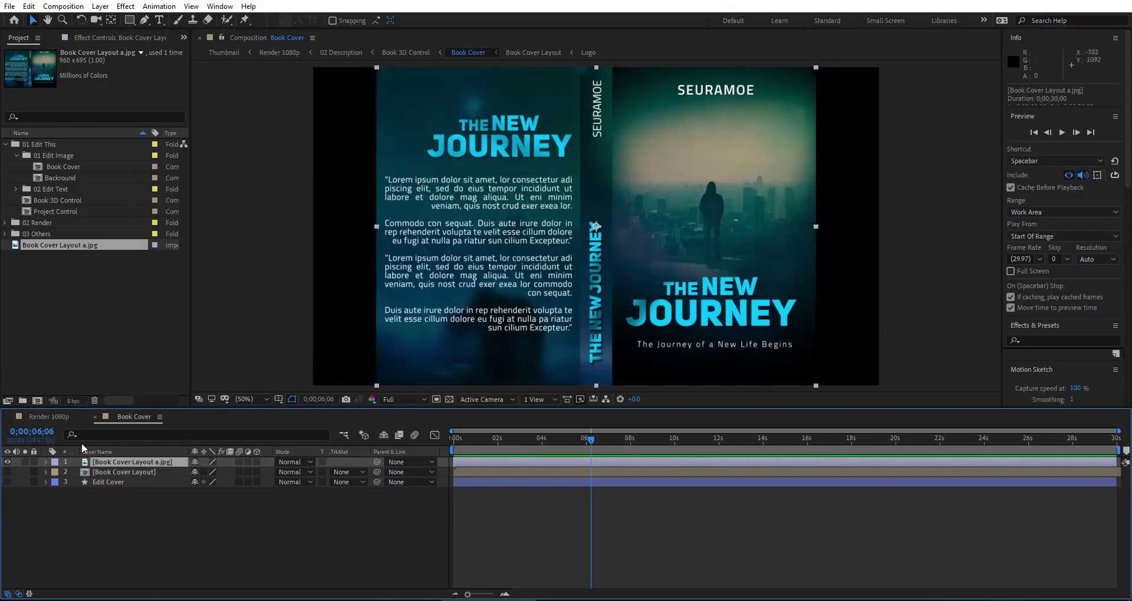
# Hide the imported image layer, then show the Book Cover Layout layer again and open its composition
pyautogui.click(7, 463)
pyautogui.click(7, 473)
pyautogui.doubleClick(138, 473)
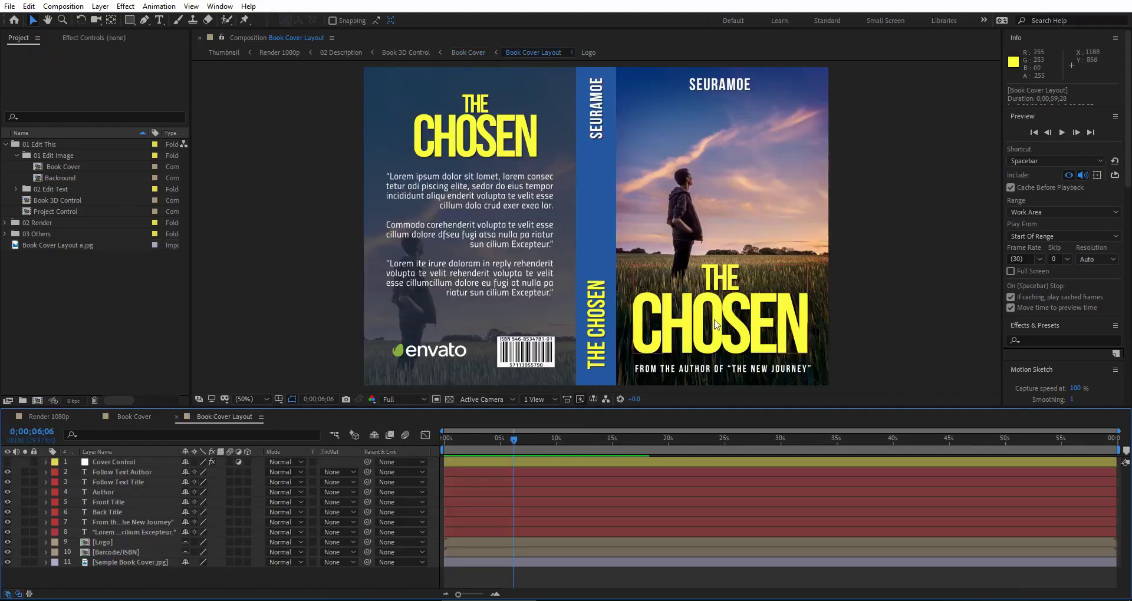
# Set the Title Color in the Cover Control layer's effects to bright blue
pyautogui.click(746, 291)
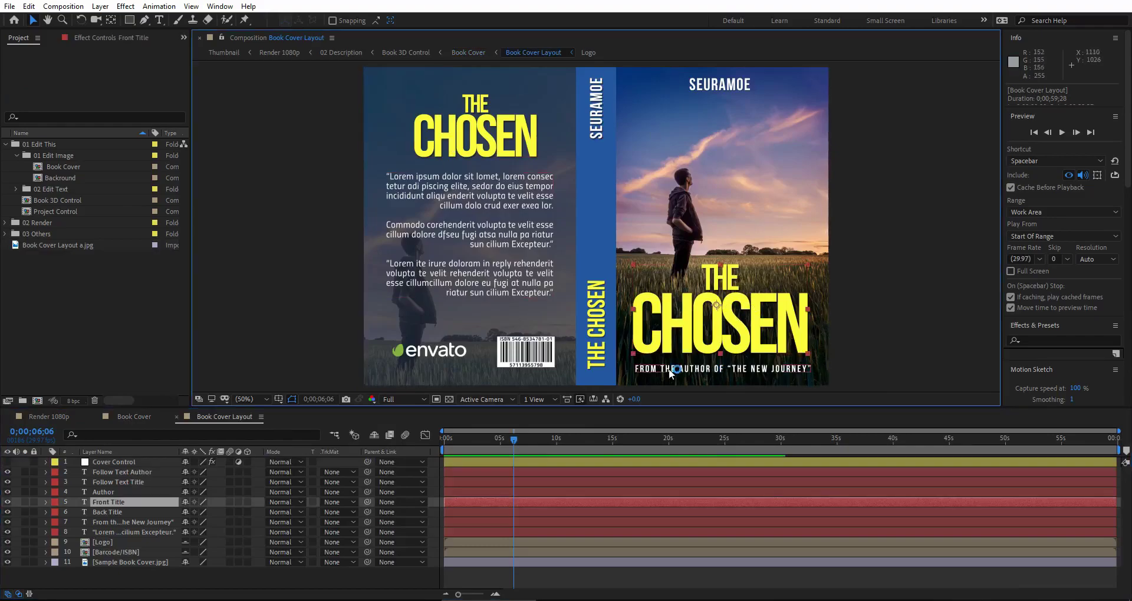
pyautogui.click(132, 463)
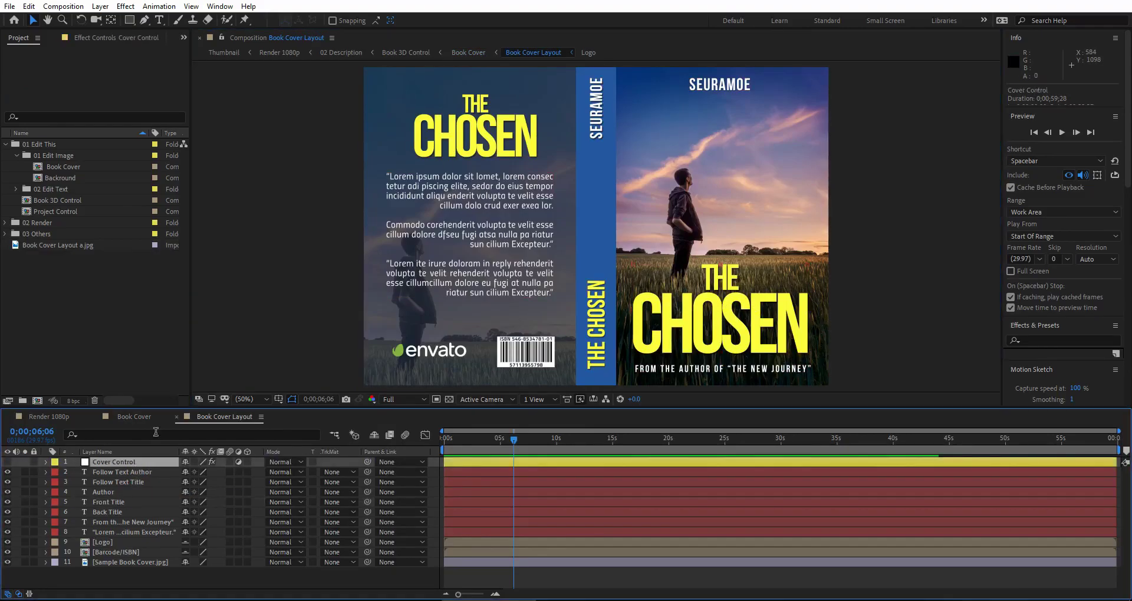
pyautogui.click(131, 35)
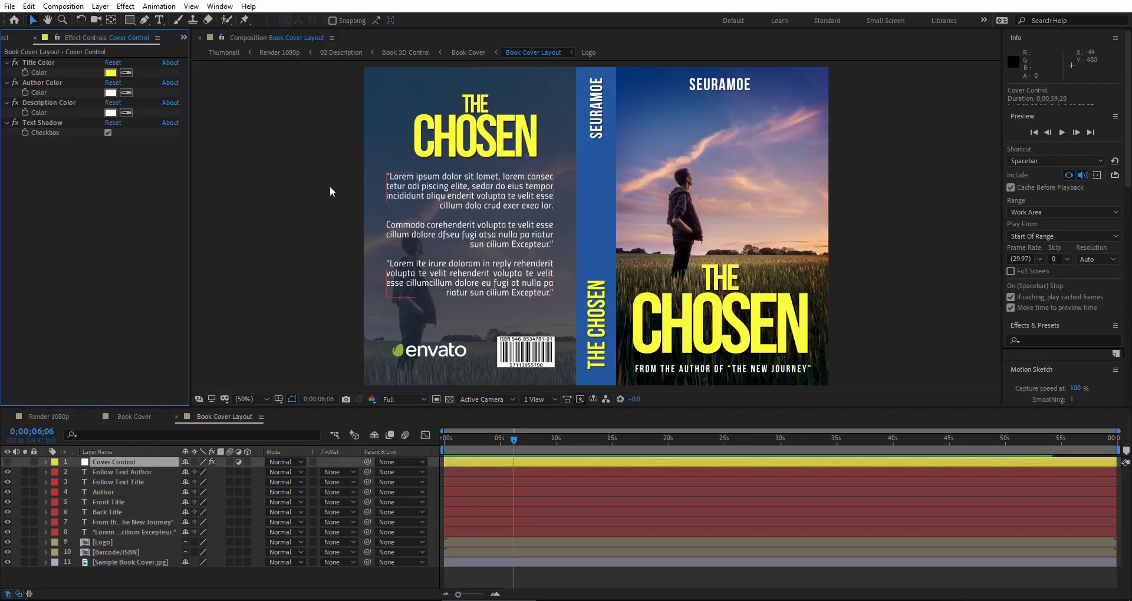
pyautogui.click(110, 73)
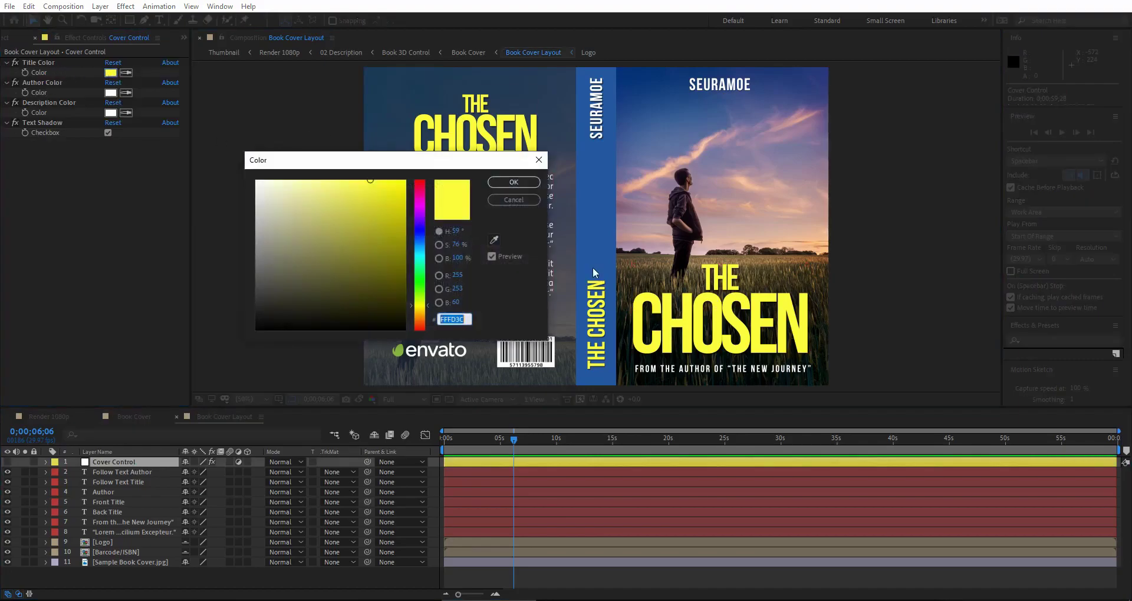
pyautogui.click(415, 250)
pyautogui.click(513, 182)
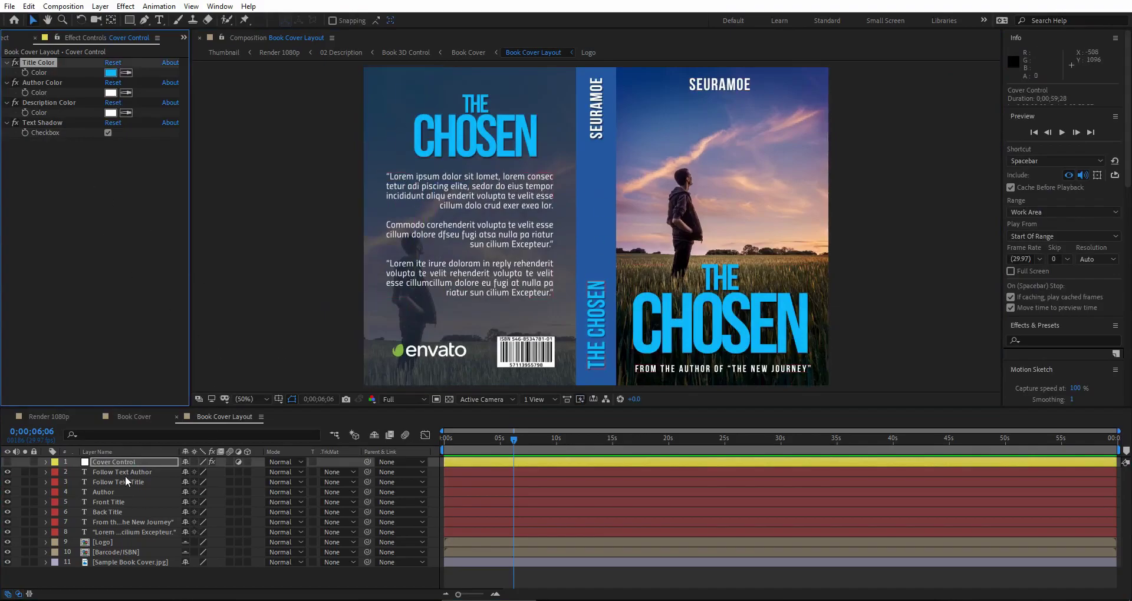
# Undo the last title color change and edit the front cover's title text to read THE NEW BOOK
pyautogui.hotkey('ctrl', 'z')
pyautogui.doubleClick(710, 316)
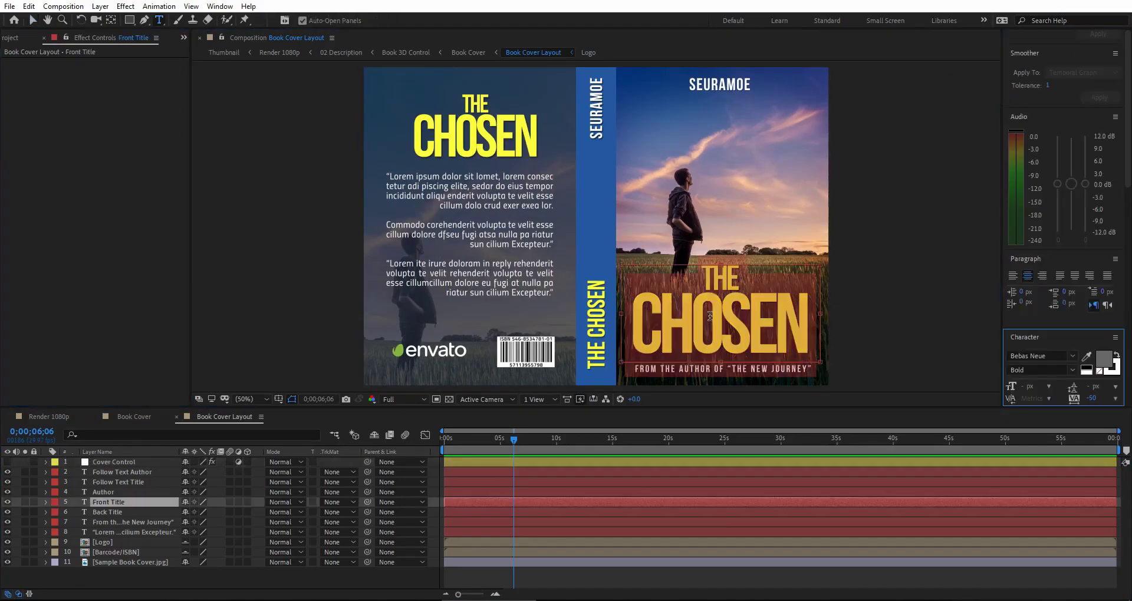
pyautogui.click(710, 324)
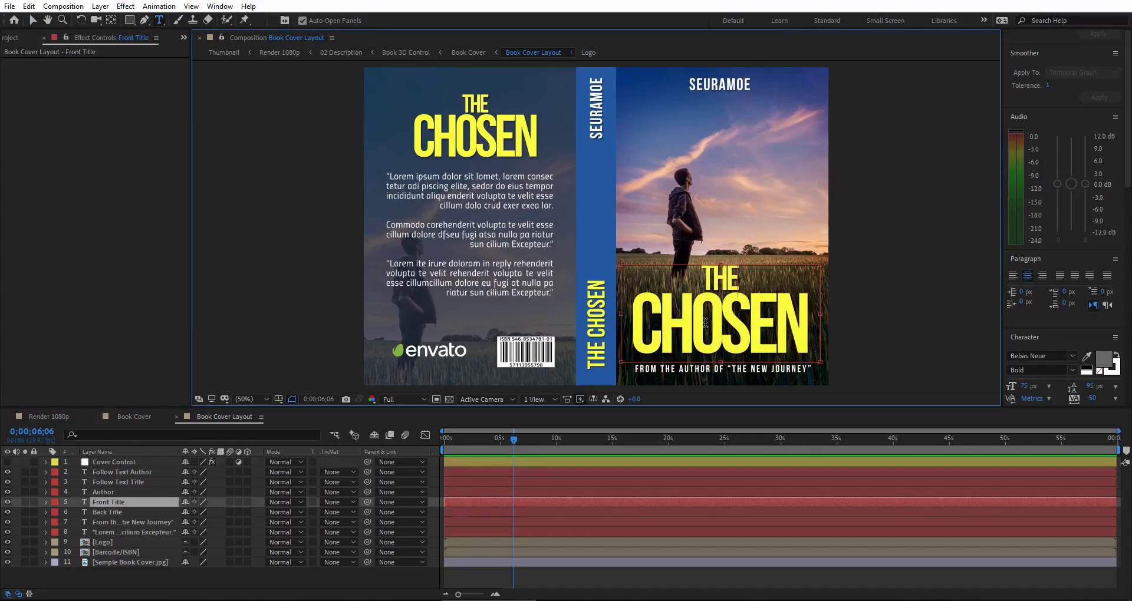
pyautogui.write('NEW')
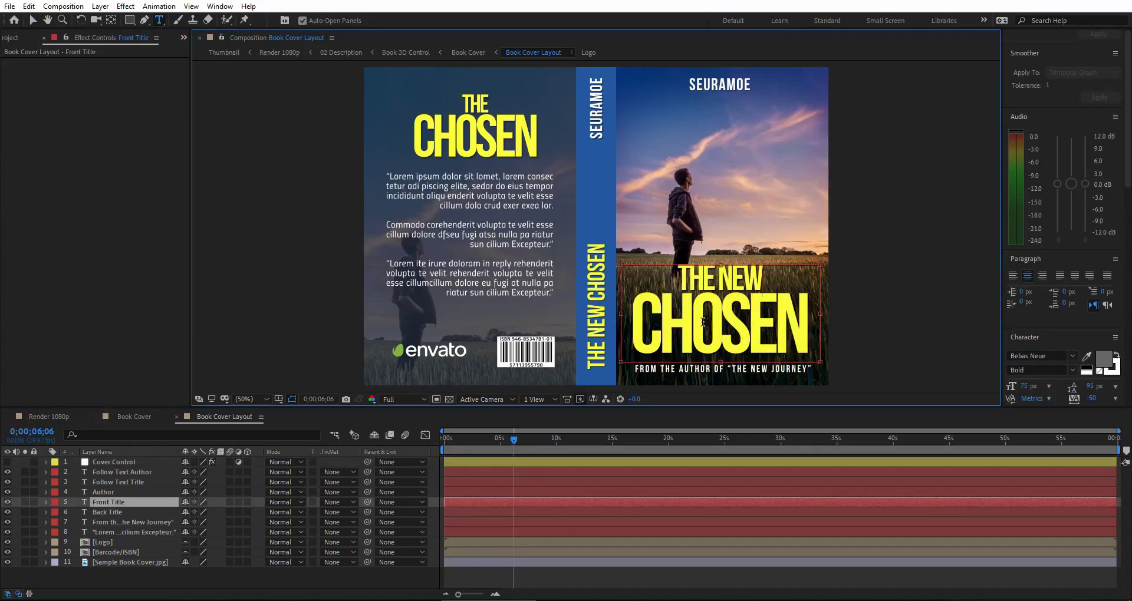
pyautogui.click(703, 322)
pyautogui.hotkey('shift', 'End')
pyautogui.hotkey('ctrl', 'a')
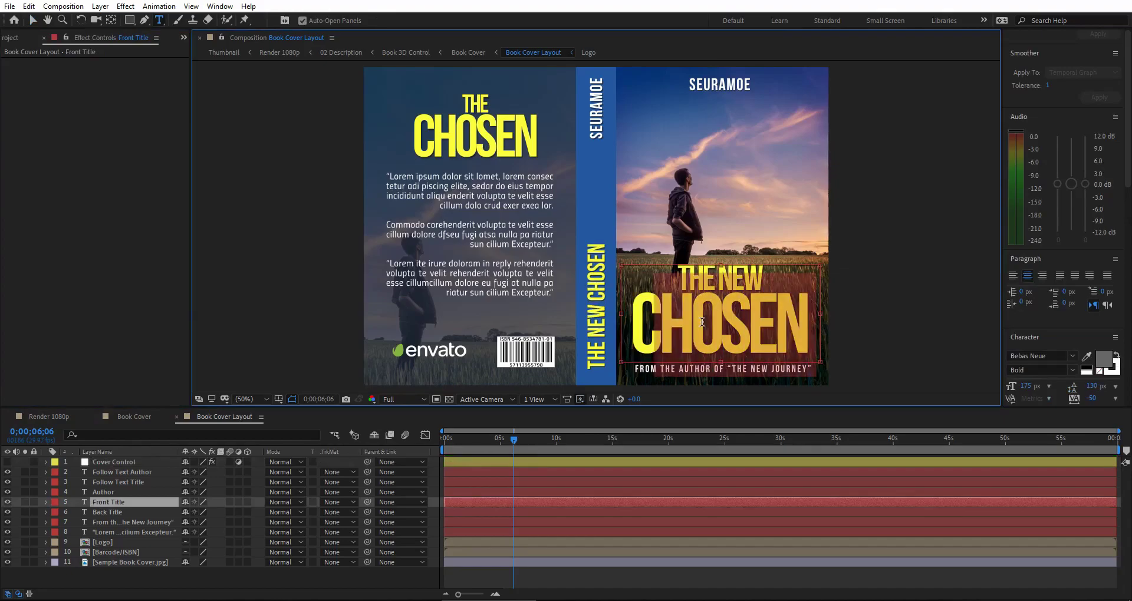
pyautogui.write('THE NEW BOOK')
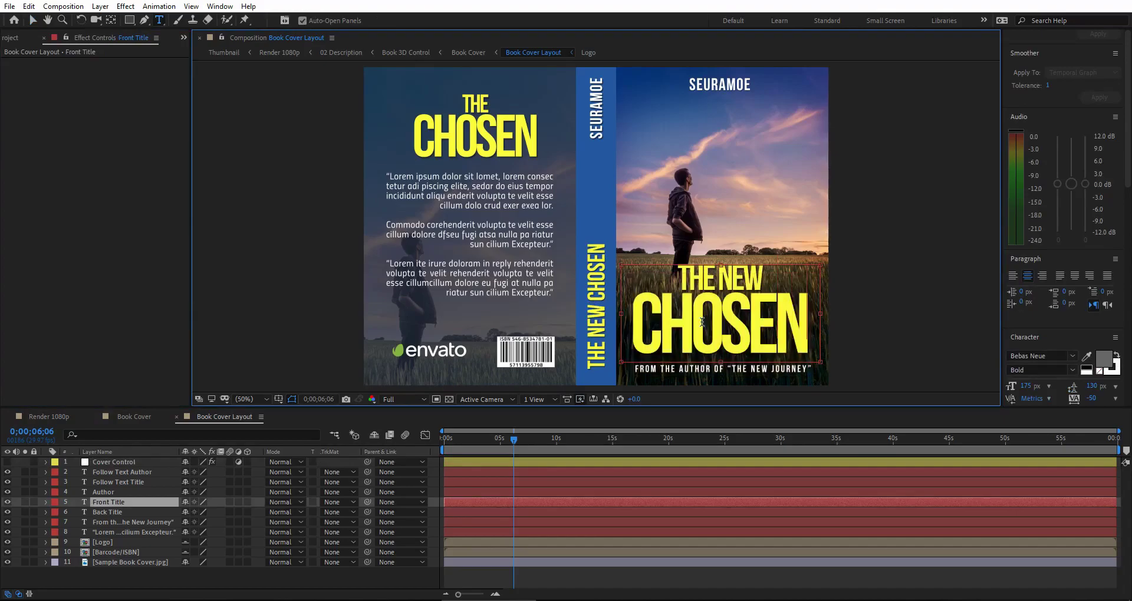
# Check the edited front title in Book Cover and on the 3D book around two seconds into Render 1080p
pyautogui.click(132, 416)
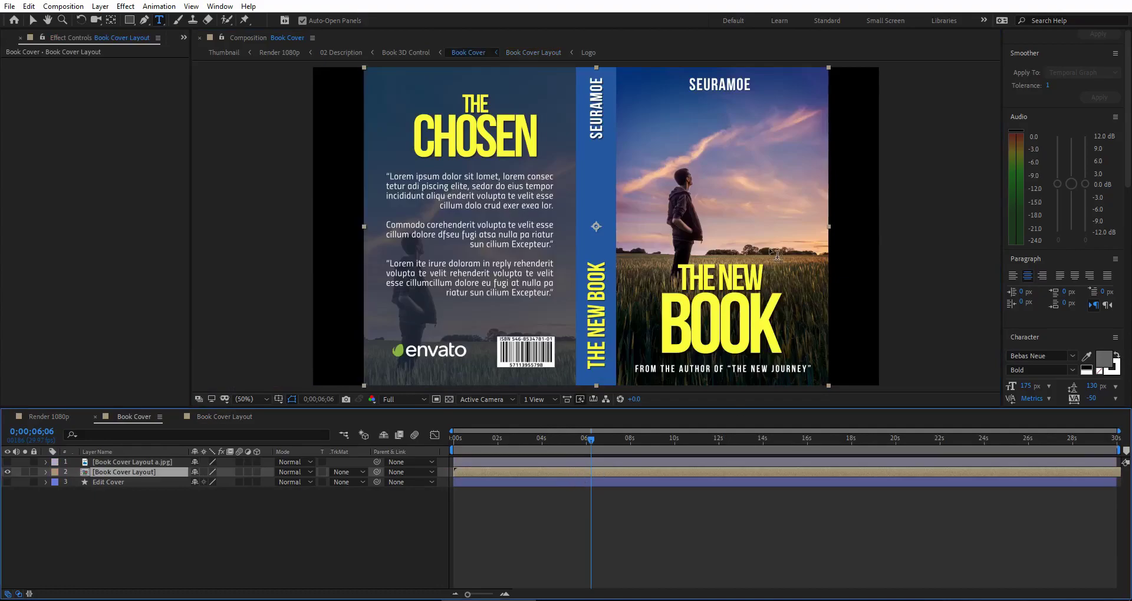
pyautogui.click(49, 416)
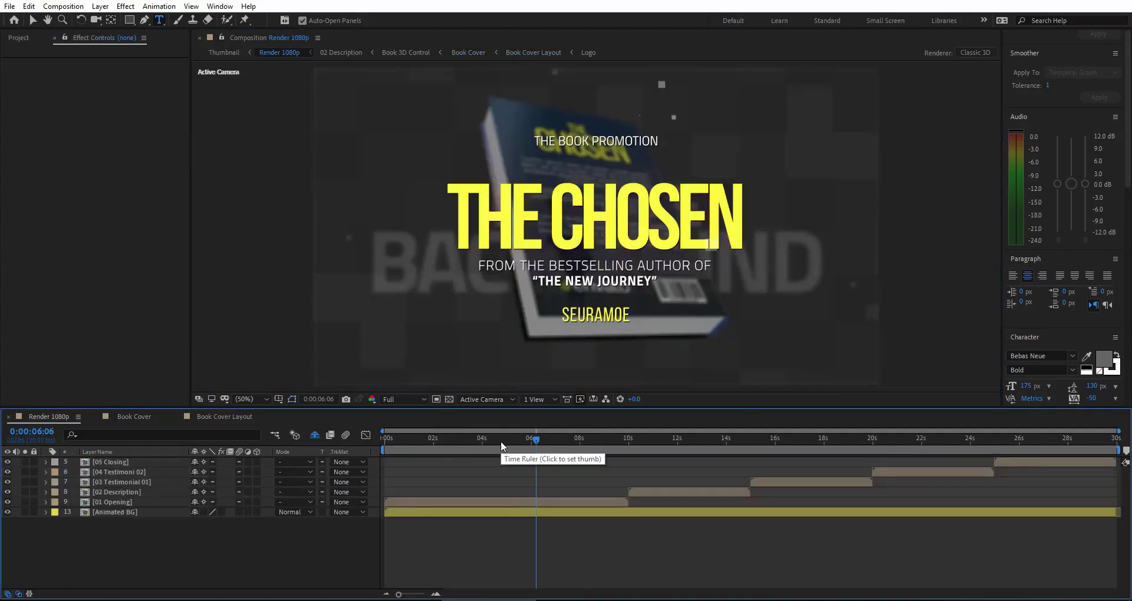
pyautogui.click(466, 443)
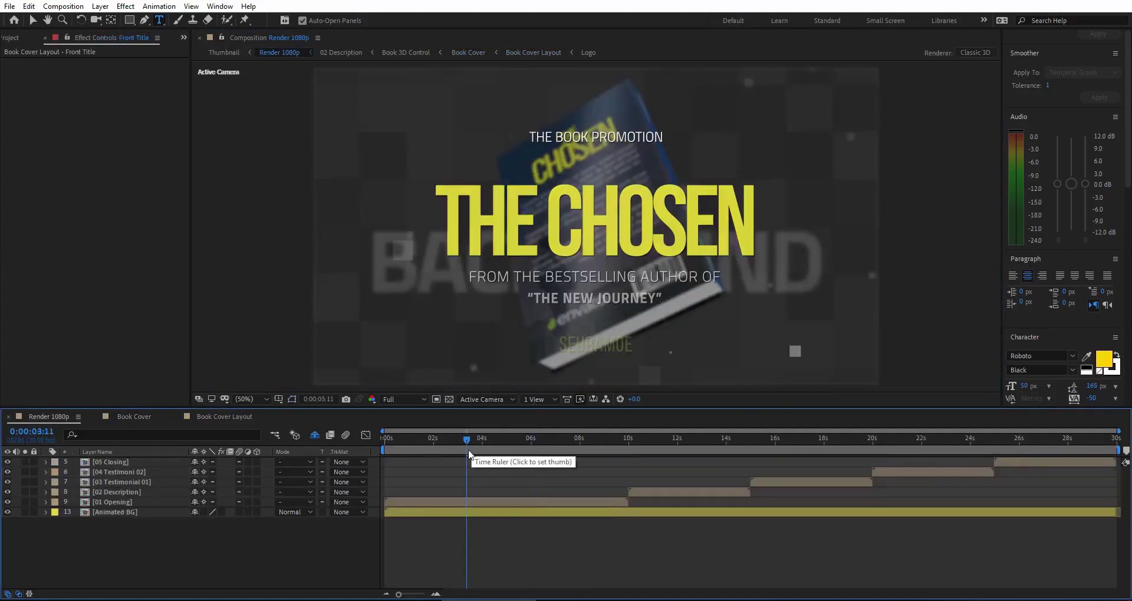
pyautogui.click(433, 437)
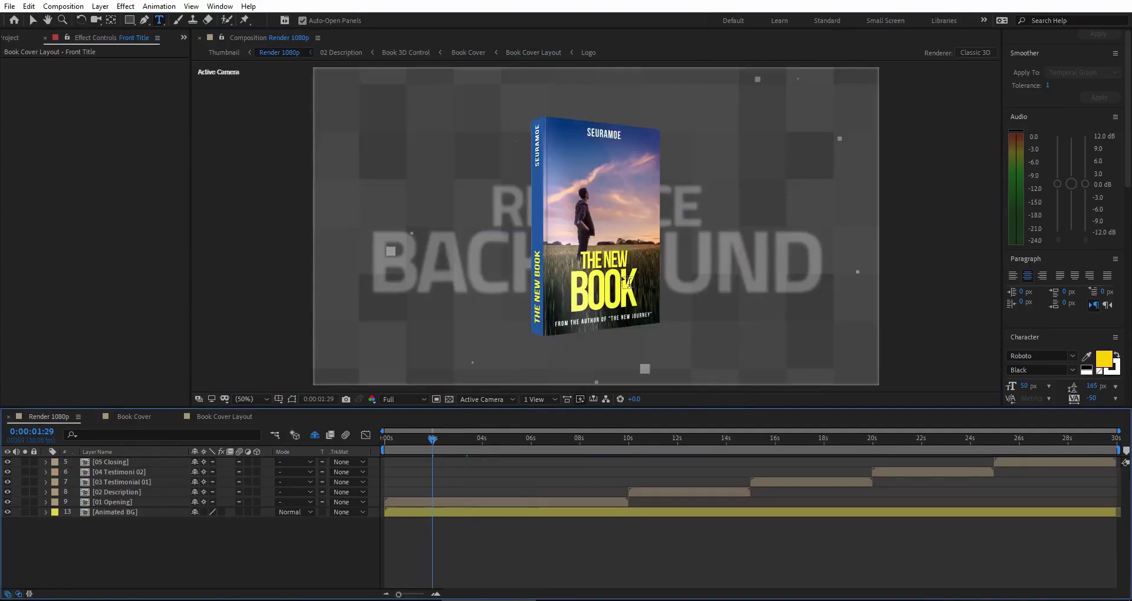
# In the Book Cover composition, hide the Book Cover Layout layer and show the Book Cover Layout a.jpg layer
pyautogui.click(239, 417)
pyautogui.click(134, 416)
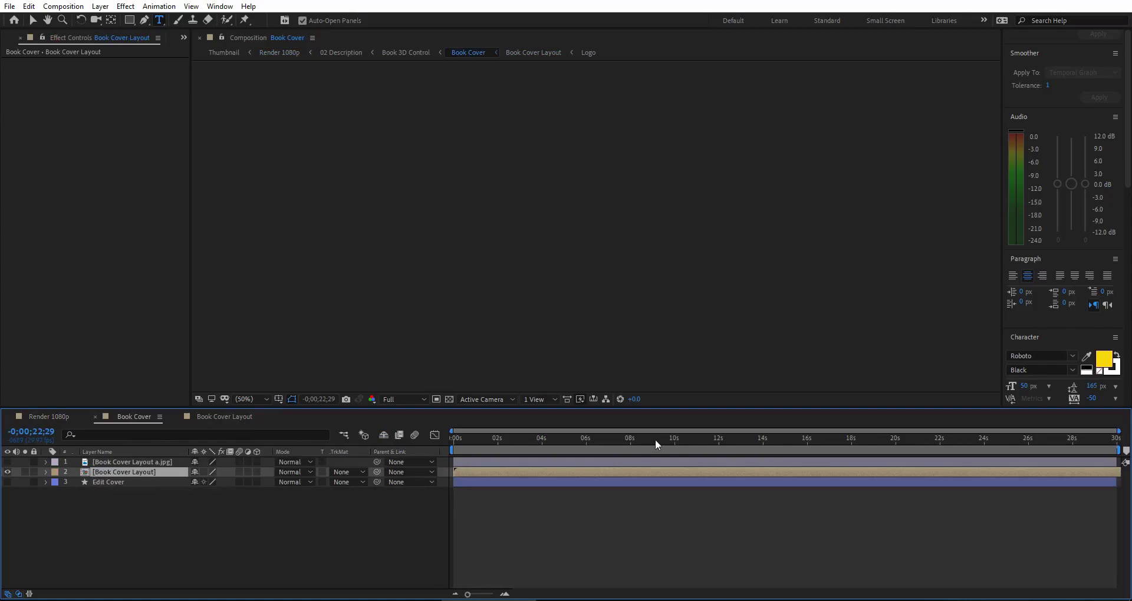
pyautogui.click(656, 439)
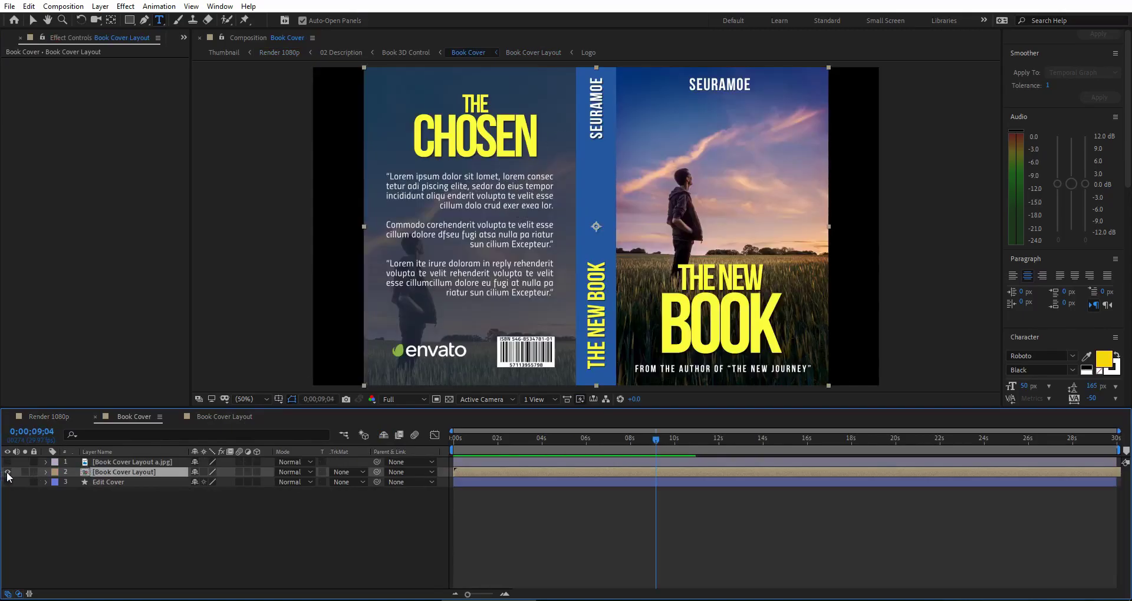
pyautogui.click(7, 473)
pyautogui.click(7, 463)
pyautogui.click(139, 463)
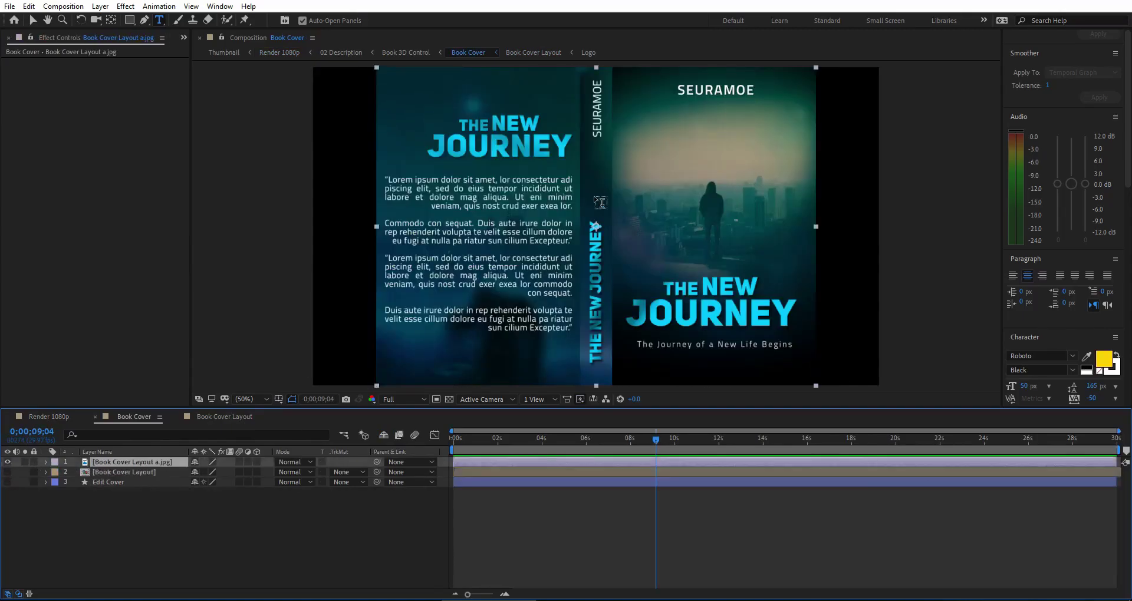
# Examine how the cover image fits the 3D book around two seconds into Render 1080p
pyautogui.click(47, 417)
pyautogui.moveTo(440, 442)
pyautogui.mouseDown()
pyautogui.moveTo(473, 441)
pyautogui.moveTo(440, 446)
pyautogui.mouseUp()
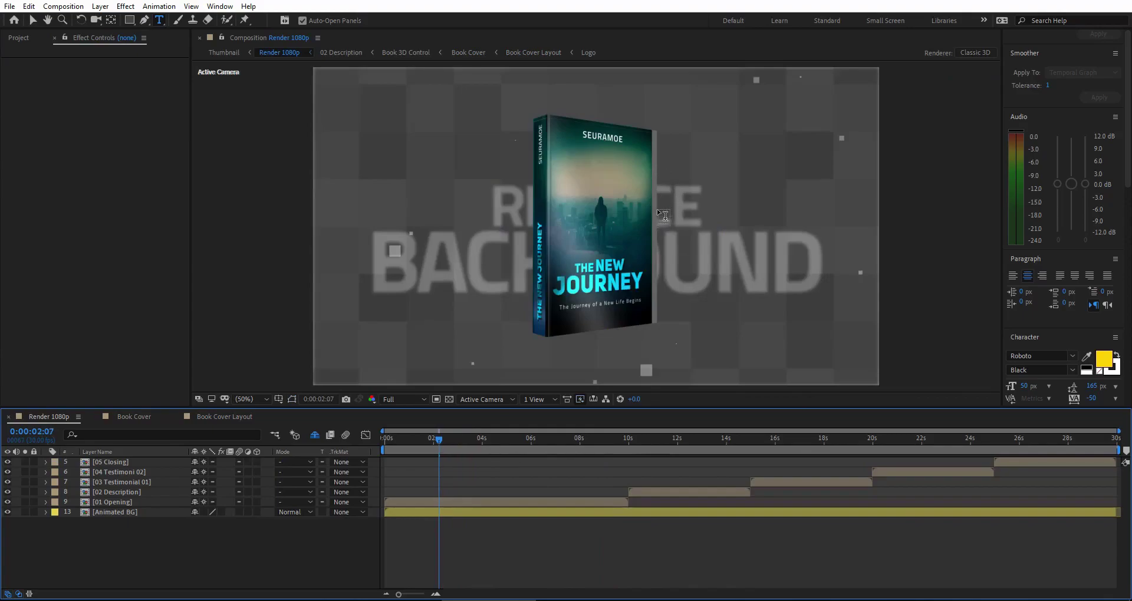
pyautogui.click(433, 440)
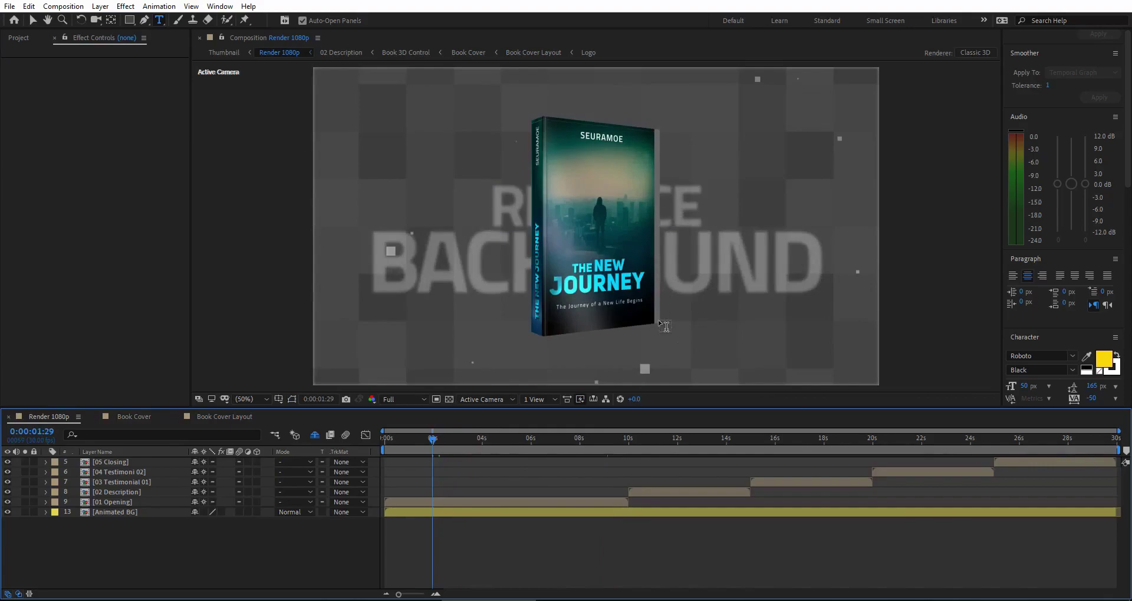
# Open the Book 3D Control composition, move to 0;00;12;22 and display the control layer's effect settings
pyautogui.click(20, 38)
pyautogui.click(54, 201)
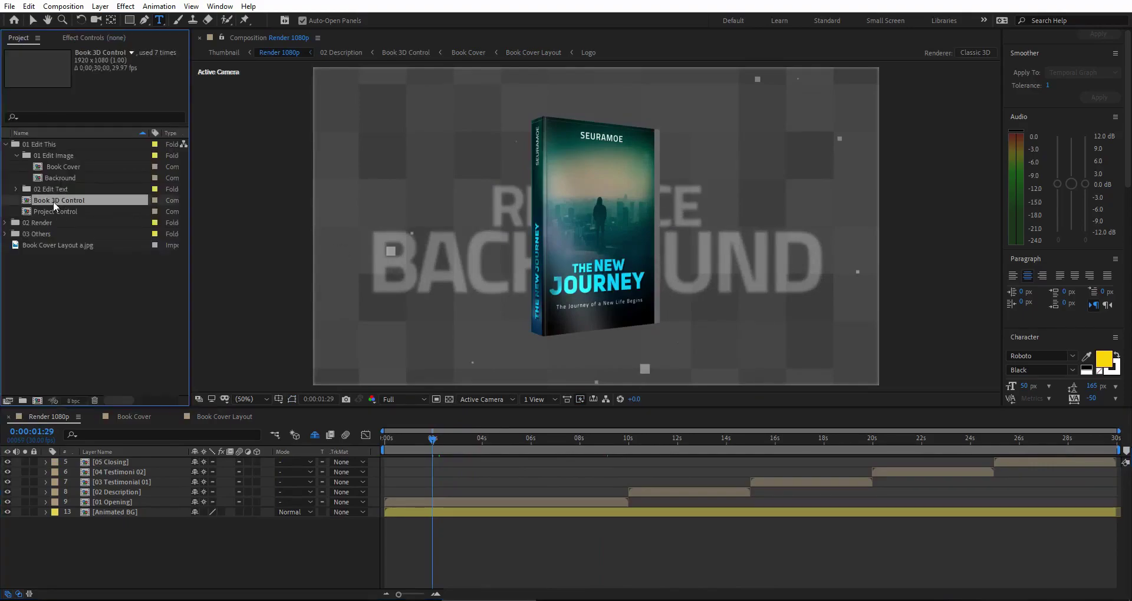
pyautogui.doubleClick(53, 200)
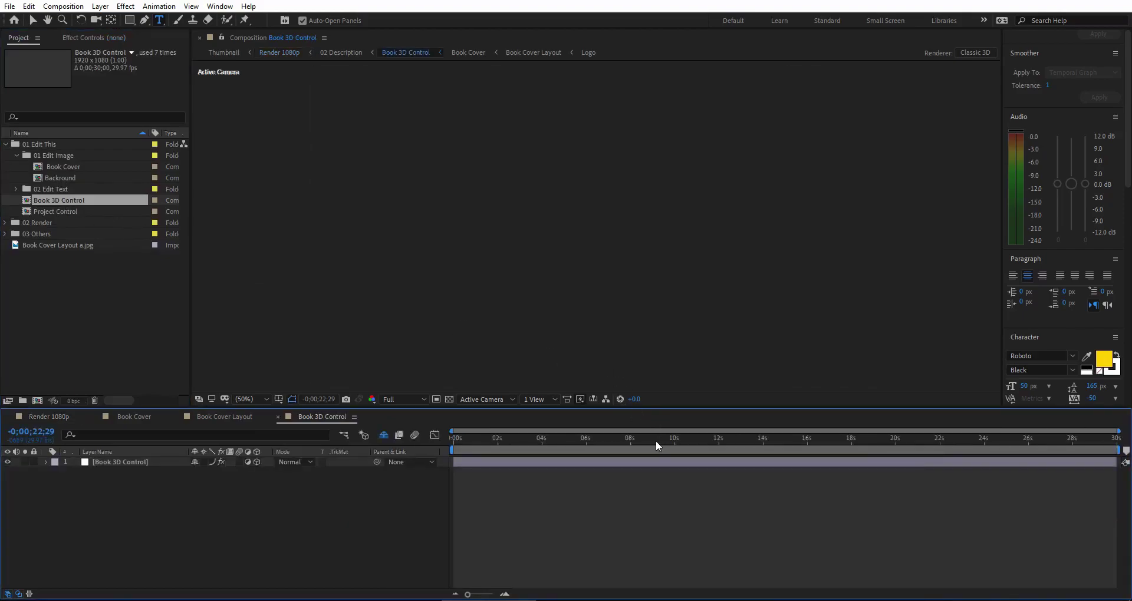
pyautogui.moveTo(661, 441); pyautogui.dragTo(735, 444)
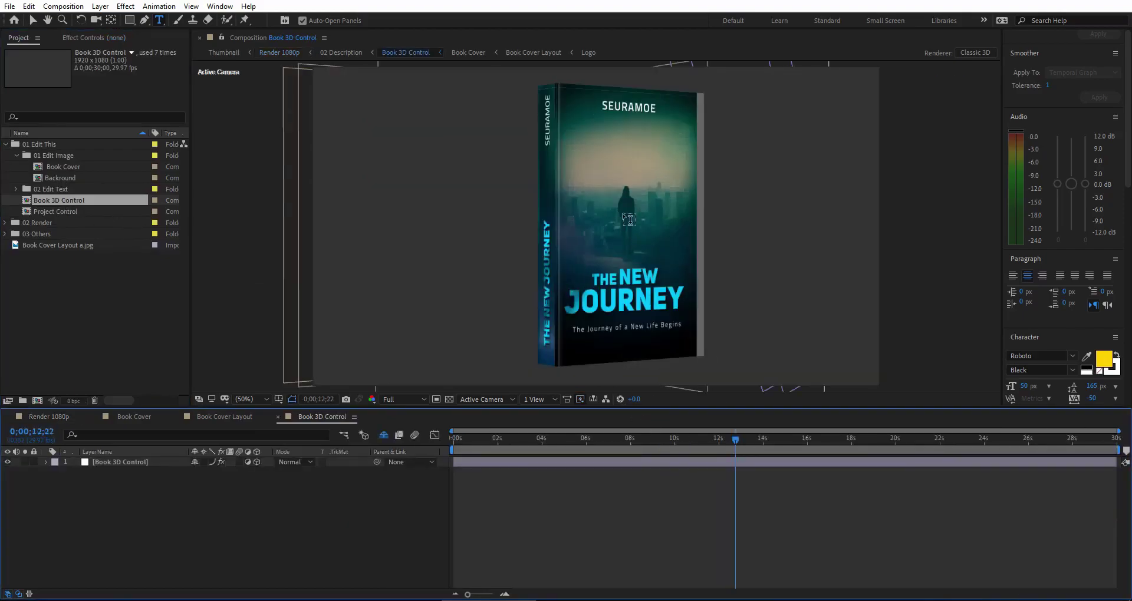
pyautogui.click(118, 462)
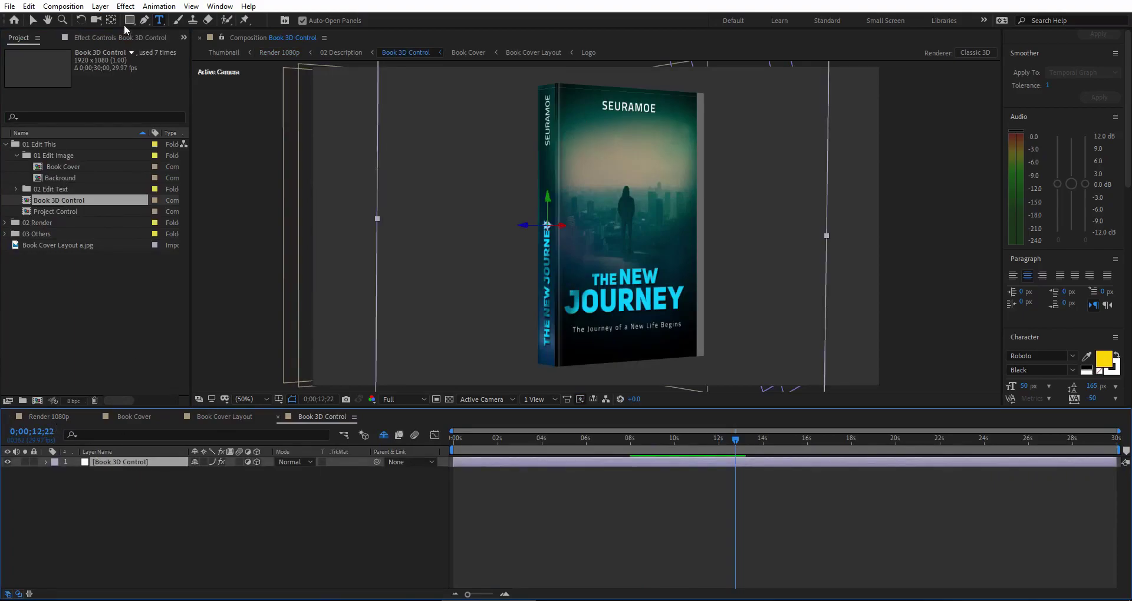
pyautogui.click(119, 39)
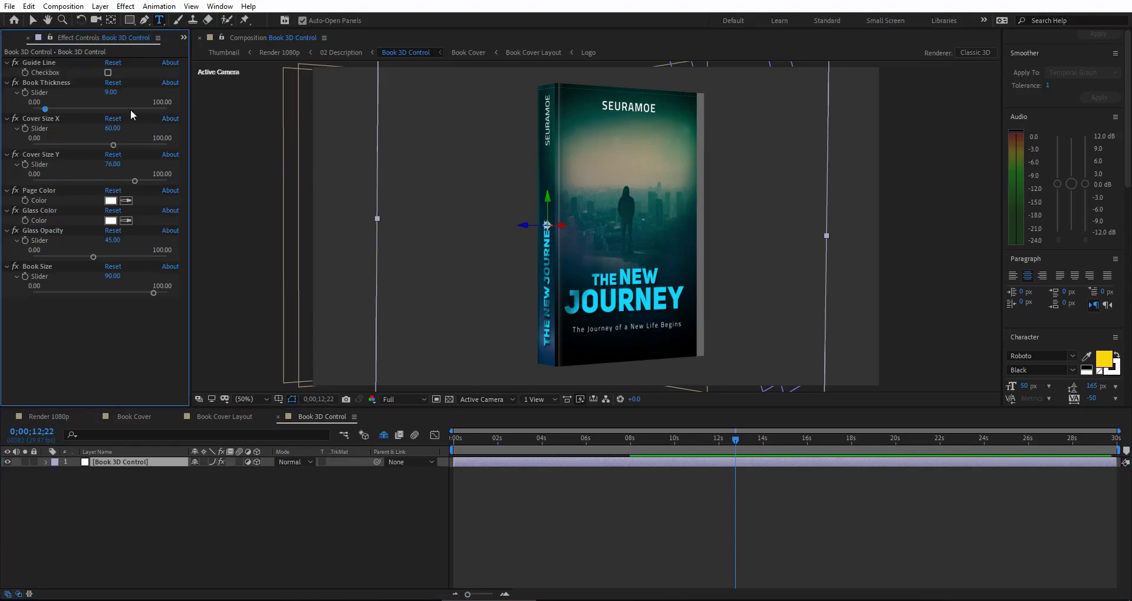
# Enable the Guide Line on the Book 3D Control layer and examine the book's spine edges up close
pyautogui.click(108, 73)
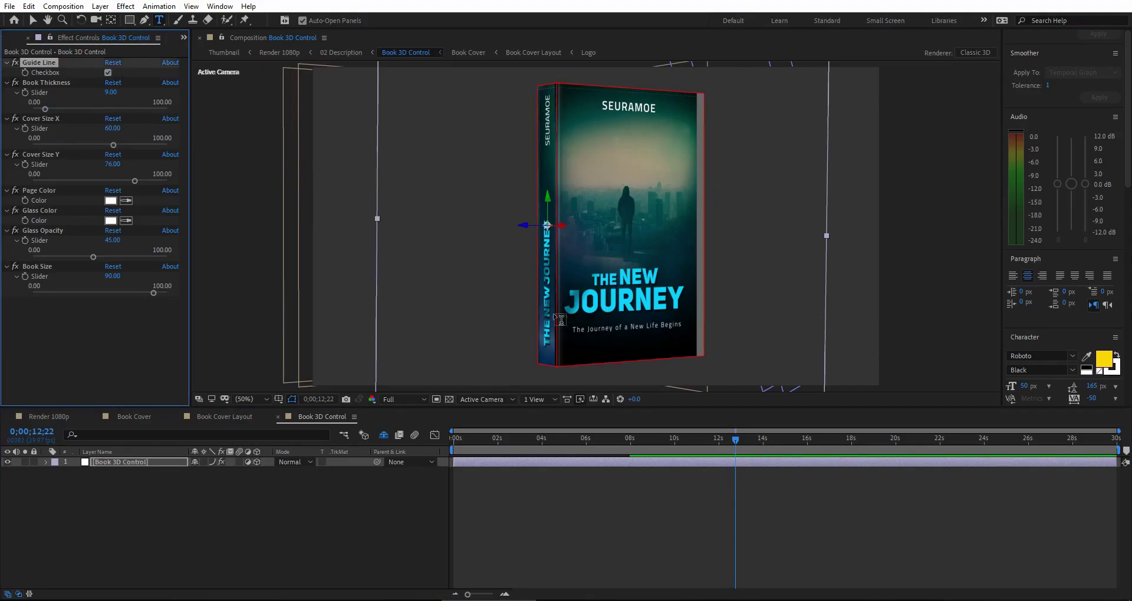
pyautogui.press('c')
pyautogui.moveTo(594, 211); pyautogui.dragTo(636, 225)
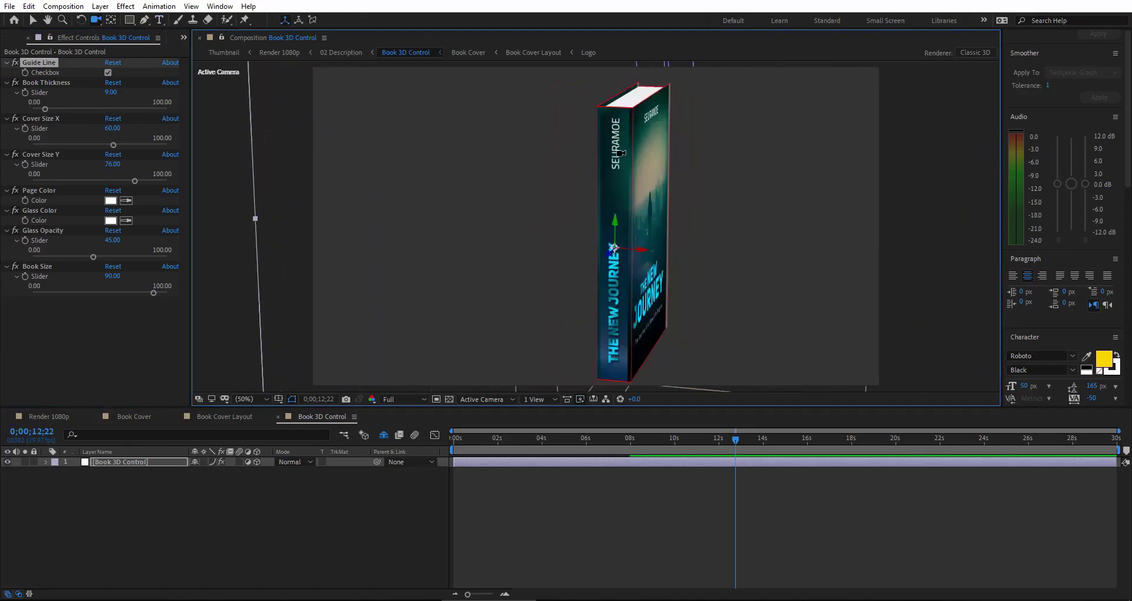
pyautogui.scroll(2, 621, 154)
pyautogui.moveTo(642, 151); pyautogui.dragTo(694, 197)
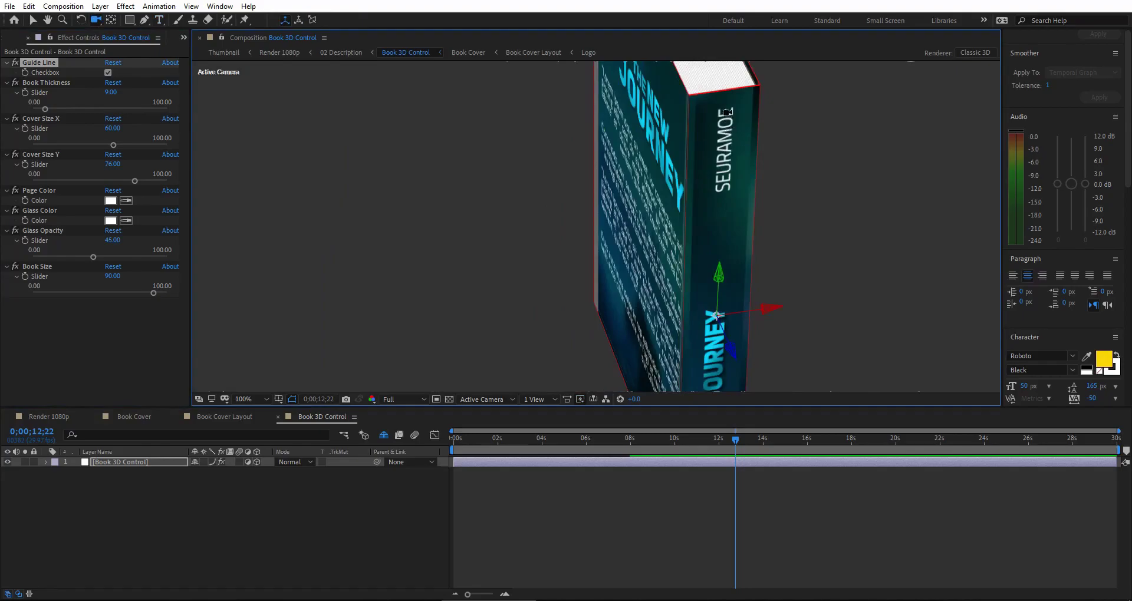
# Set the Book Thickness to 8, then refine it to 7.5
pyautogui.click(114, 92)
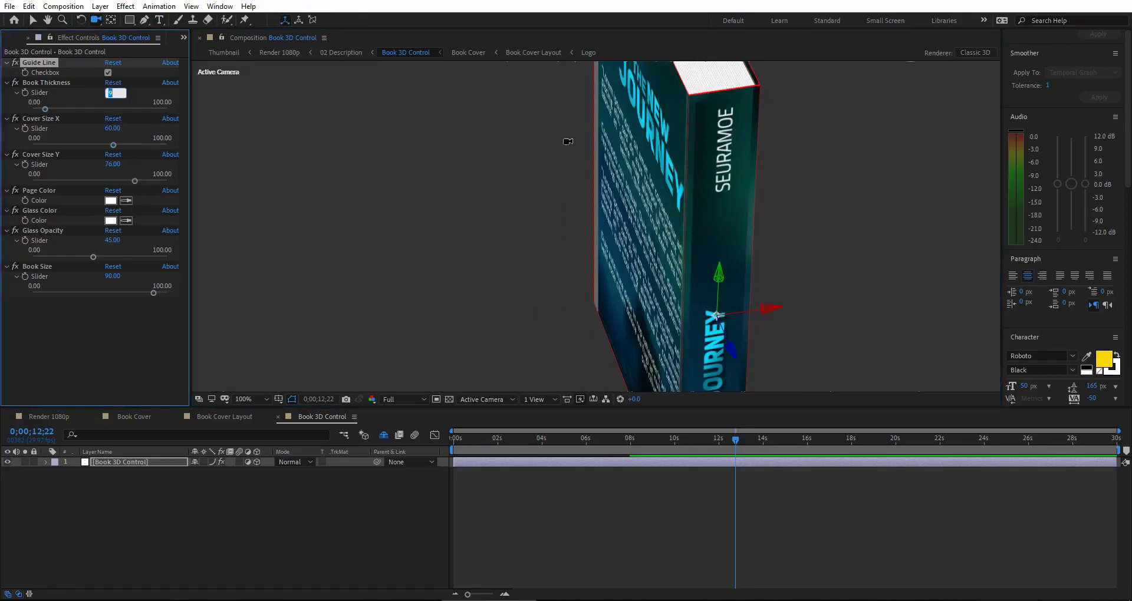
pyautogui.press('Return')
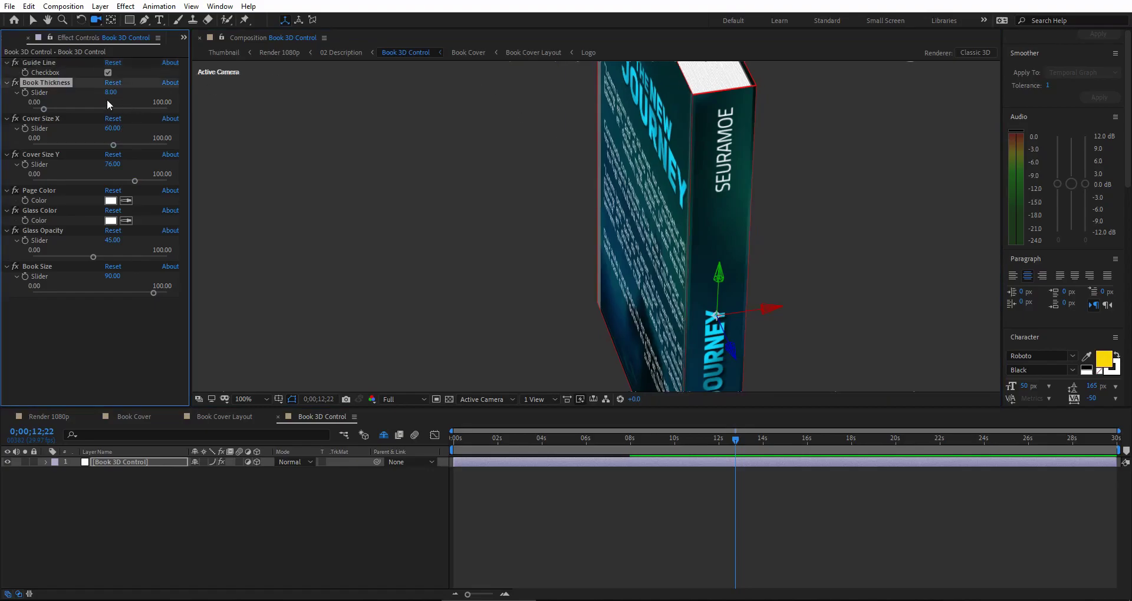
pyautogui.click(112, 93)
pyautogui.press('Return')
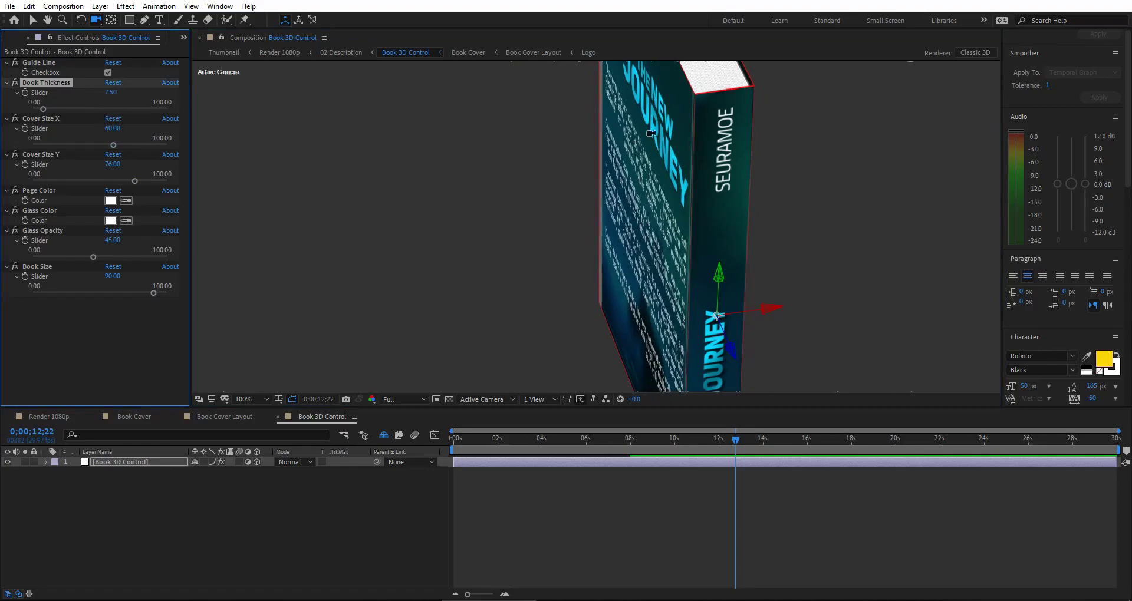
# Inspect the front cover's fit against the guide outline and locate the Cover Size X and Cover Size Y controls
pyautogui.moveTo(735, 178); pyautogui.dragTo(555, 177)
pyautogui.scroll(-2, 594, 219)
pyautogui.moveTo(593, 220); pyautogui.dragTo(626, 196)
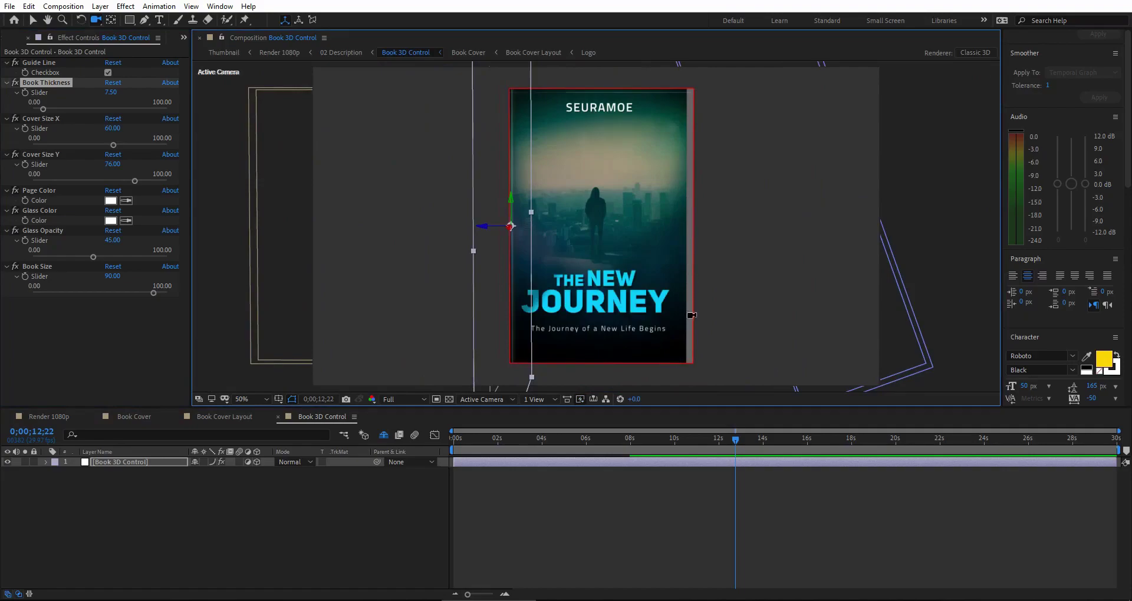
pyautogui.click(39, 119)
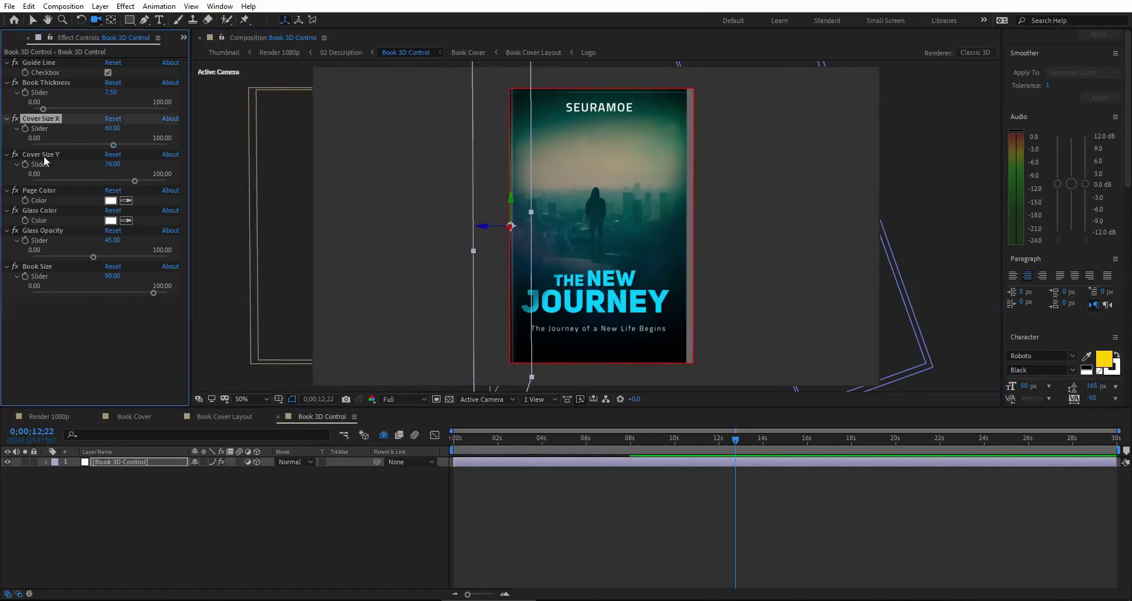
pyautogui.click(42, 155)
pyautogui.keyDown('ctrl'); pyautogui.click(40, 119); pyautogui.keyUp('ctrl')
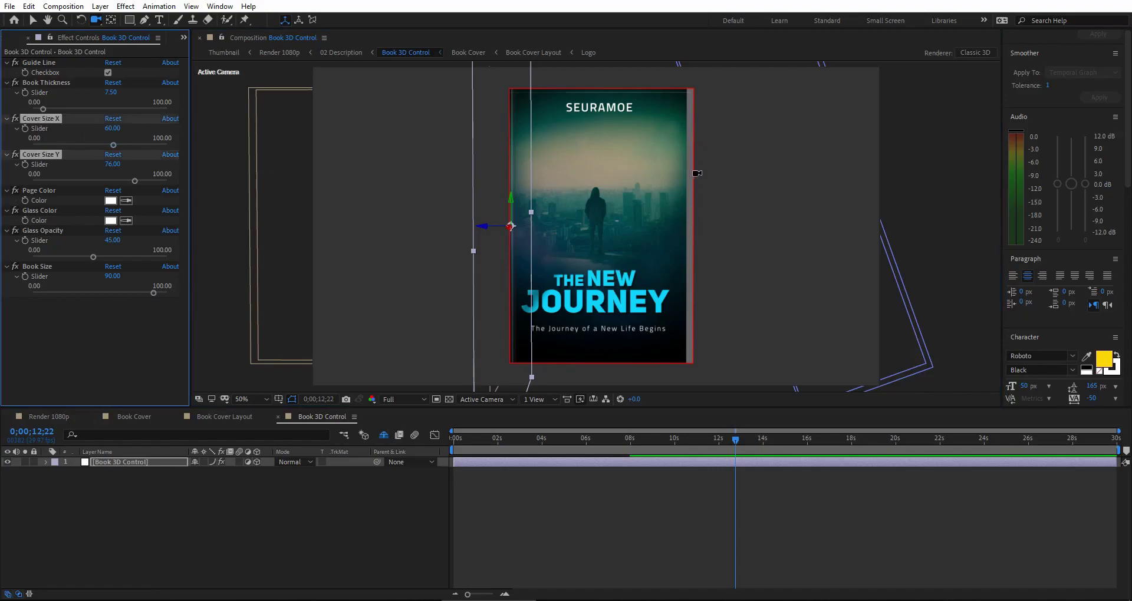
pyautogui.click(111, 335)
# Try a Cover Size X of 50, then set it to 58 and deselect the control layer
pyautogui.click(41, 119)
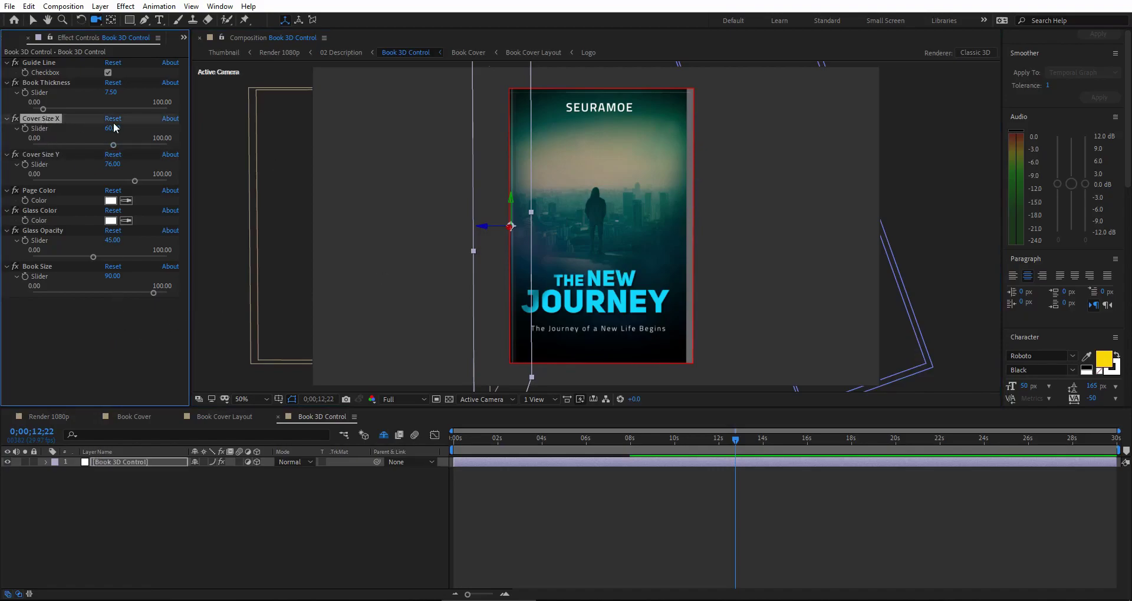
pyautogui.click(114, 144)
pyautogui.click(113, 129)
pyautogui.write('50')
pyautogui.press('Return')
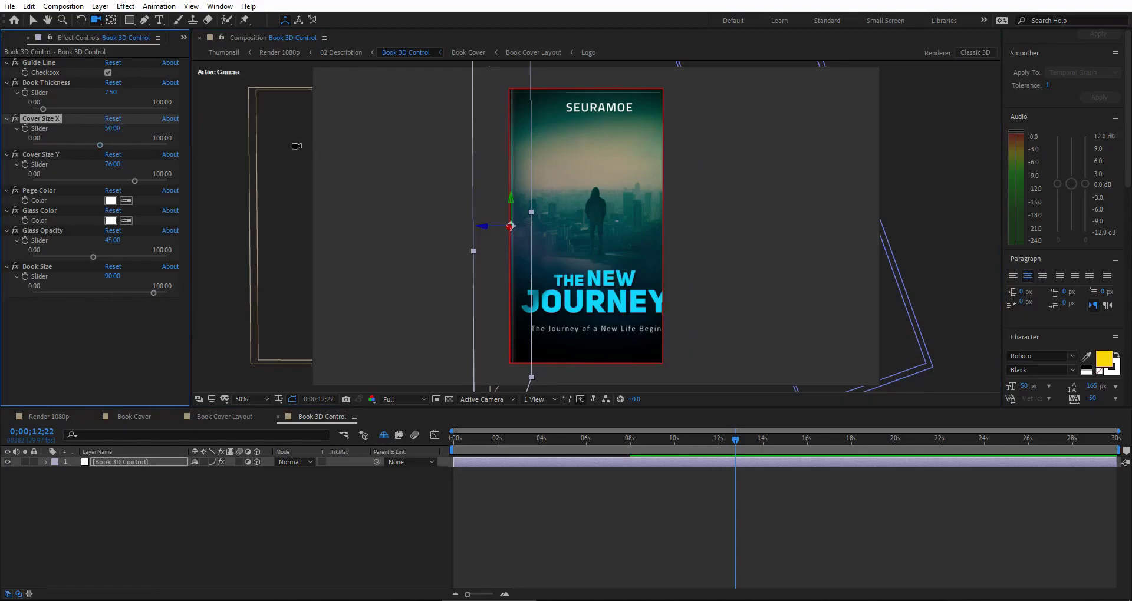
pyautogui.click(112, 129)
pyautogui.write('58')
pyautogui.press('Return')
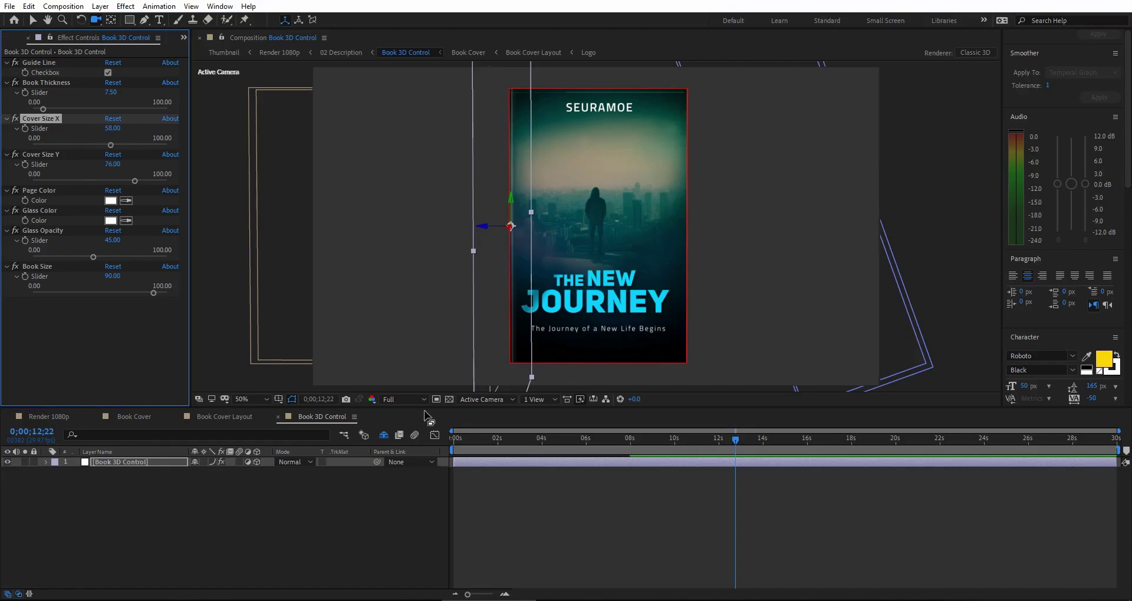
pyautogui.click(458, 487)
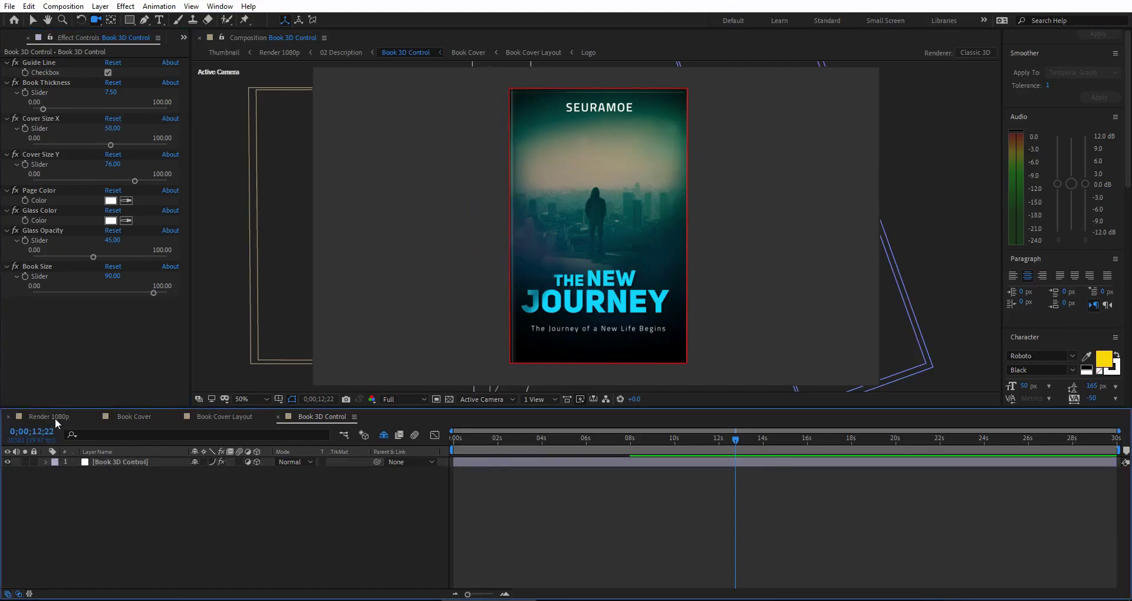
# Check the resized book in the opening scene of Render 1080p, ending at 0:00:02:07
pyautogui.click(49, 417)
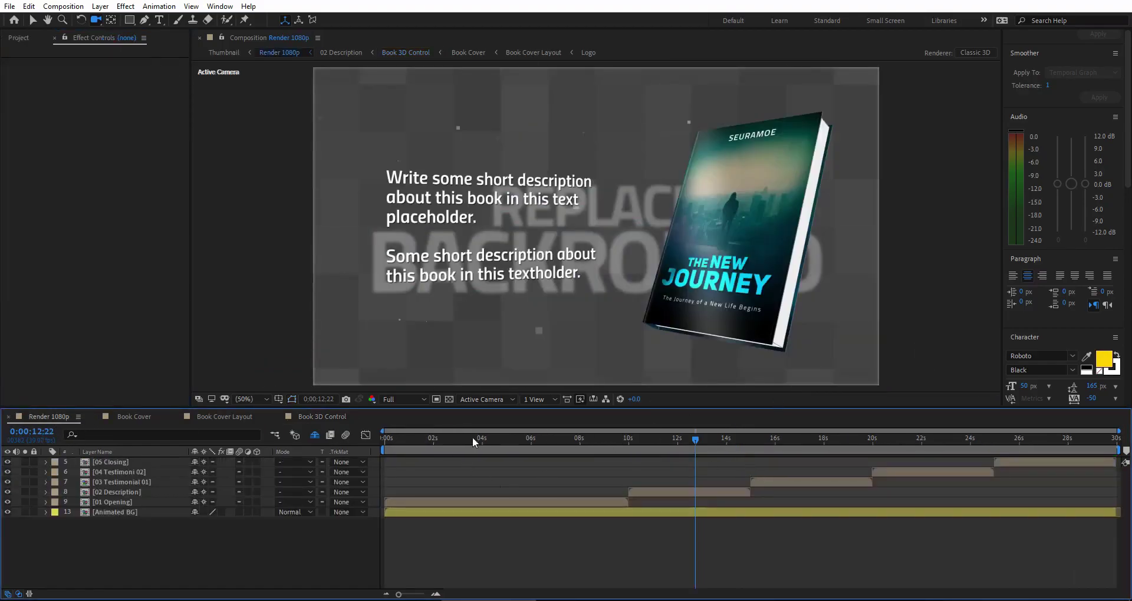
pyautogui.click(494, 438)
pyautogui.click(454, 448)
pyautogui.click(466, 445)
pyautogui.click(455, 441)
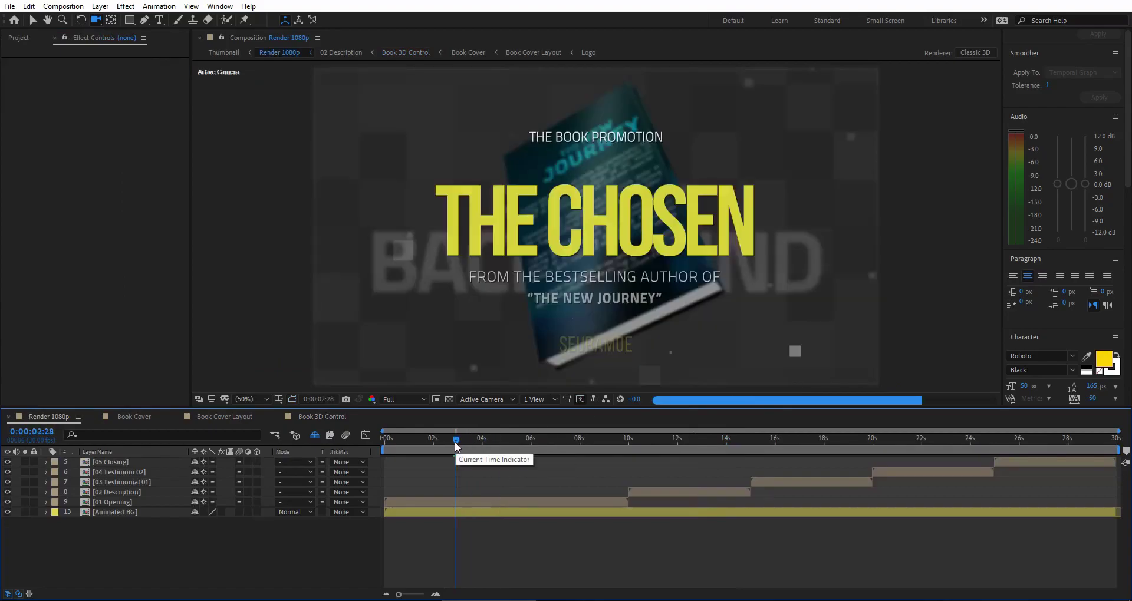
pyautogui.click(439, 440)
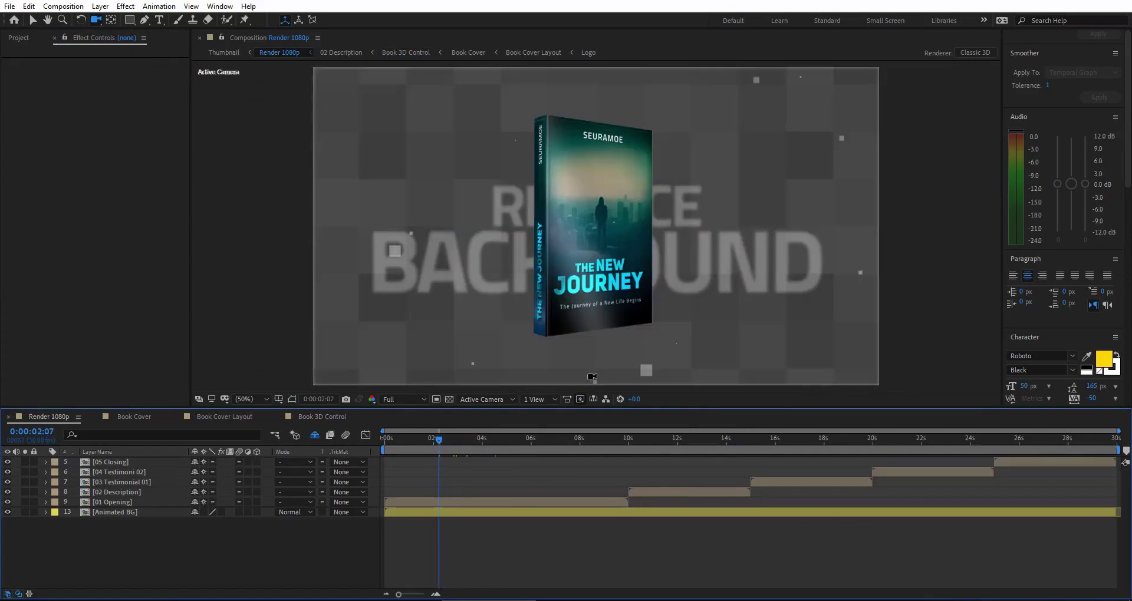
# Open the Backround composition from the 01 Edit Image folder of the project
pyautogui.click(18, 38)
pyautogui.click(466, 447)
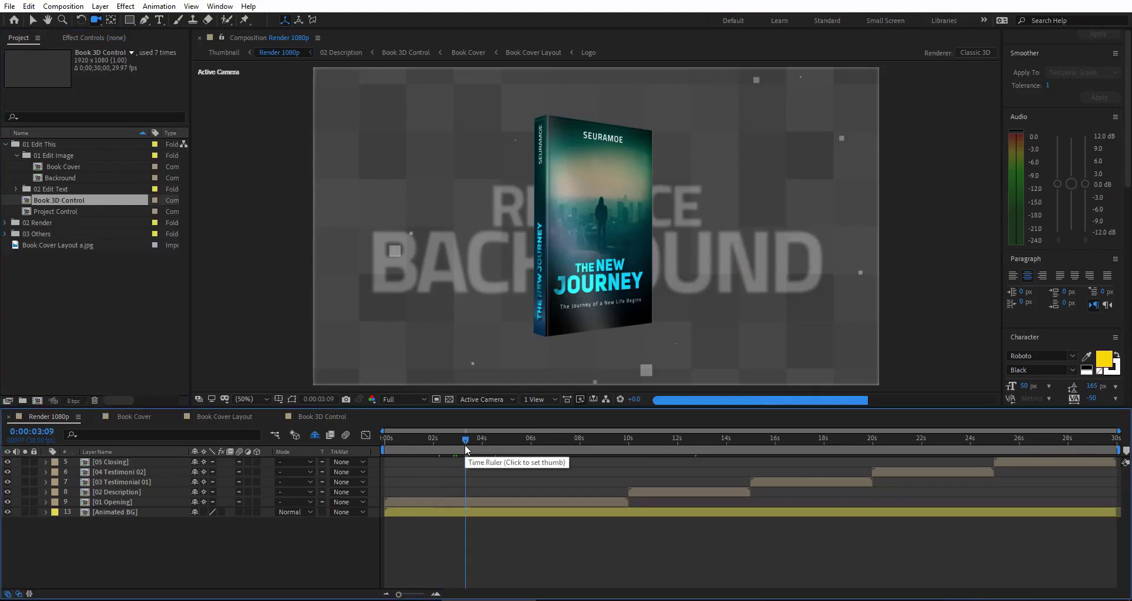
pyautogui.click(451, 445)
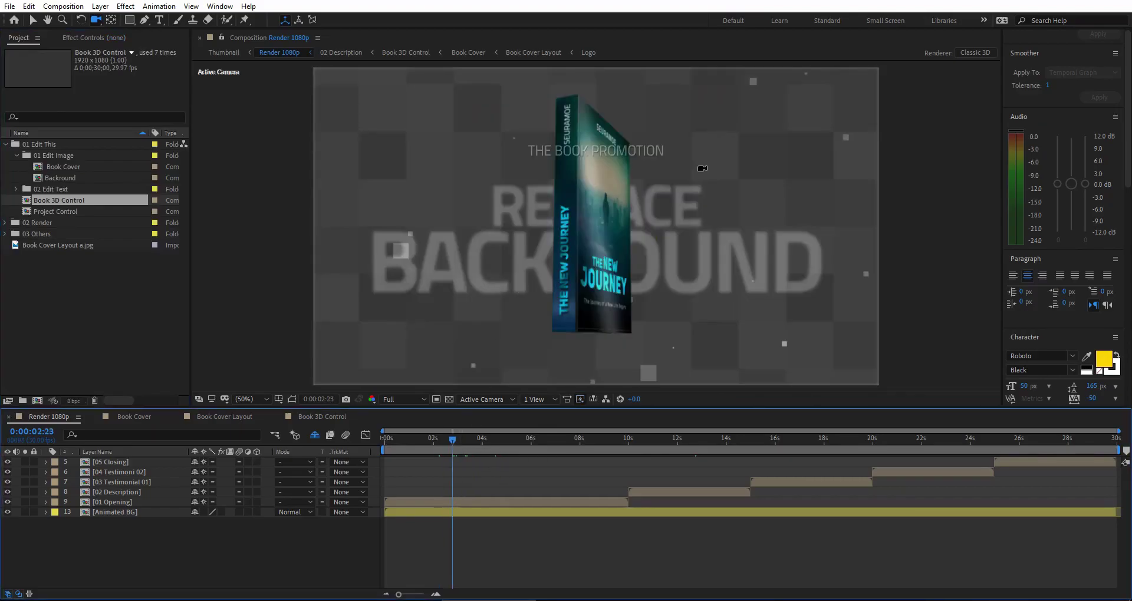
pyautogui.click(82, 179)
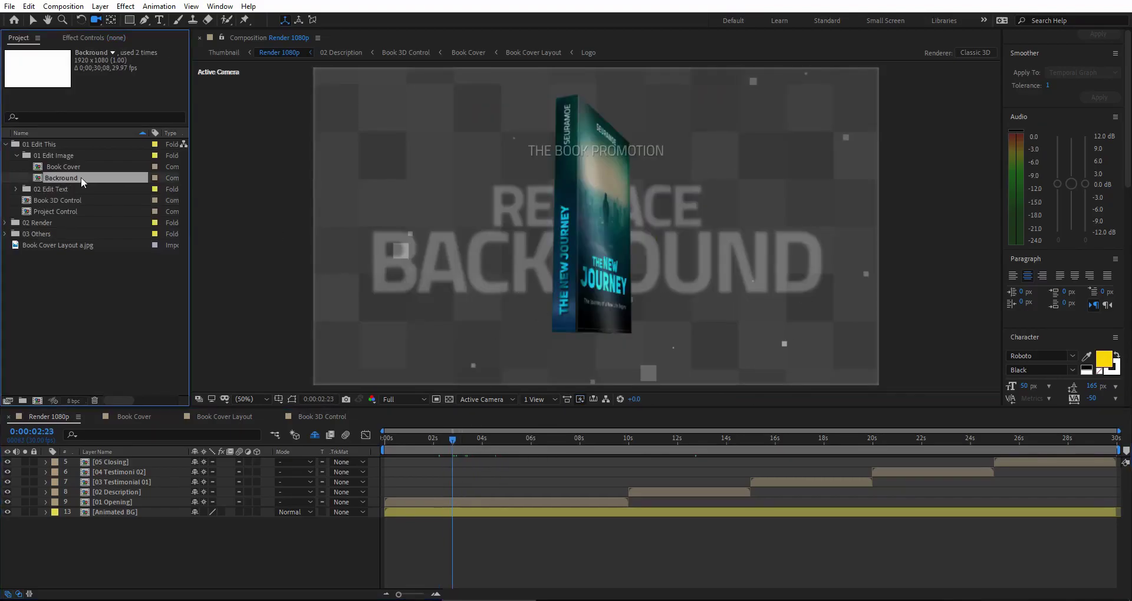
pyautogui.doubleClick(75, 179)
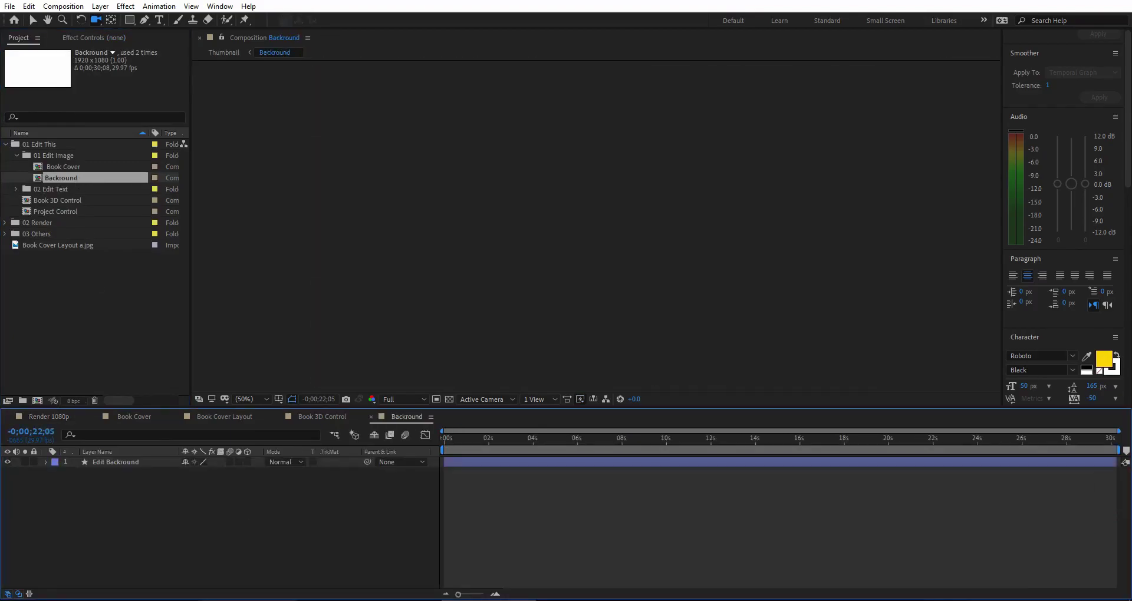
# Import the image doors-1587329_1920.jpg from the file browser into the project
pyautogui.hotkey('alt', 'Tab')
pyautogui.click(731, 242)
pyautogui.moveTo(731, 242); pyautogui.dragTo(119, 321)
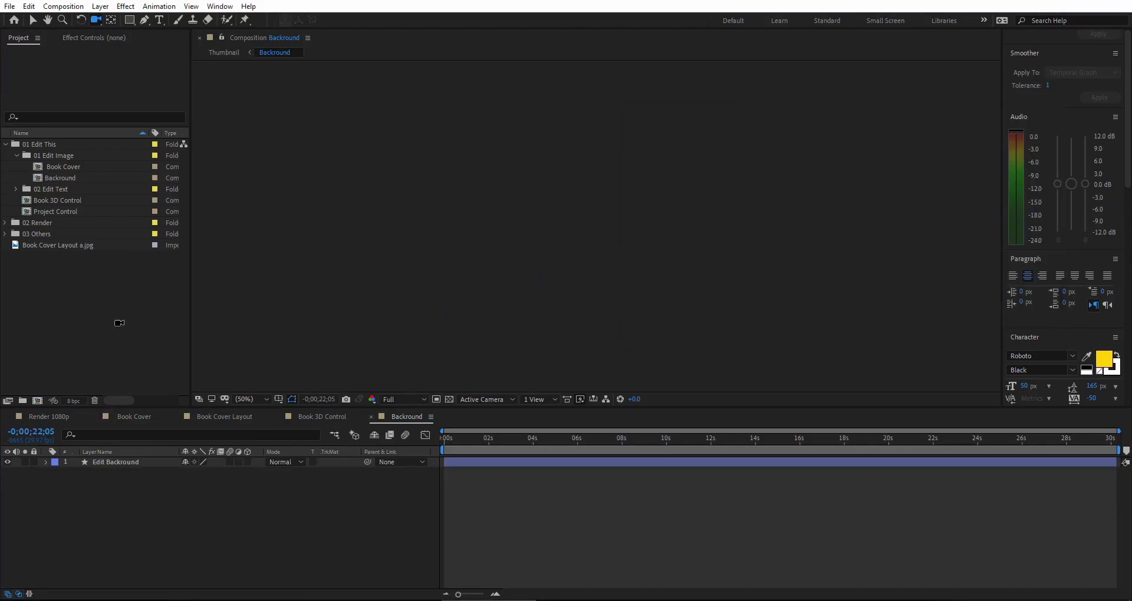
pyautogui.press('v')
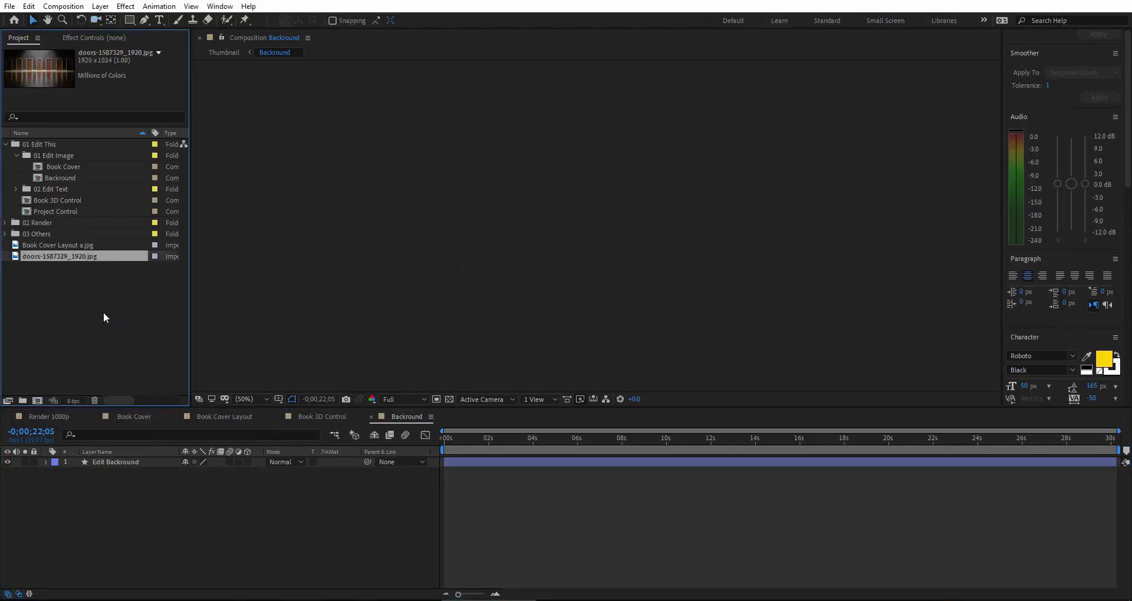
# Place doors-1587329_1920.jpg above the Edit Backround layer and fit it to the composition's height
pyautogui.click(649, 437)
pyautogui.moveTo(73, 256); pyautogui.dragTo(121, 458)
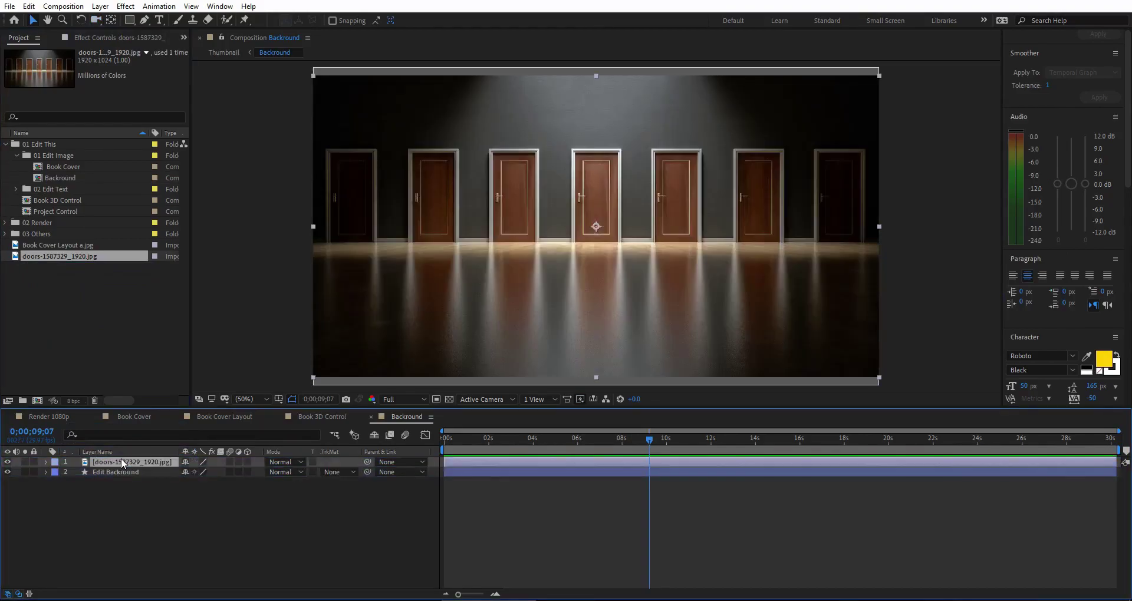
pyautogui.rightClick(115, 462)
pyautogui.moveTo(219, 203)
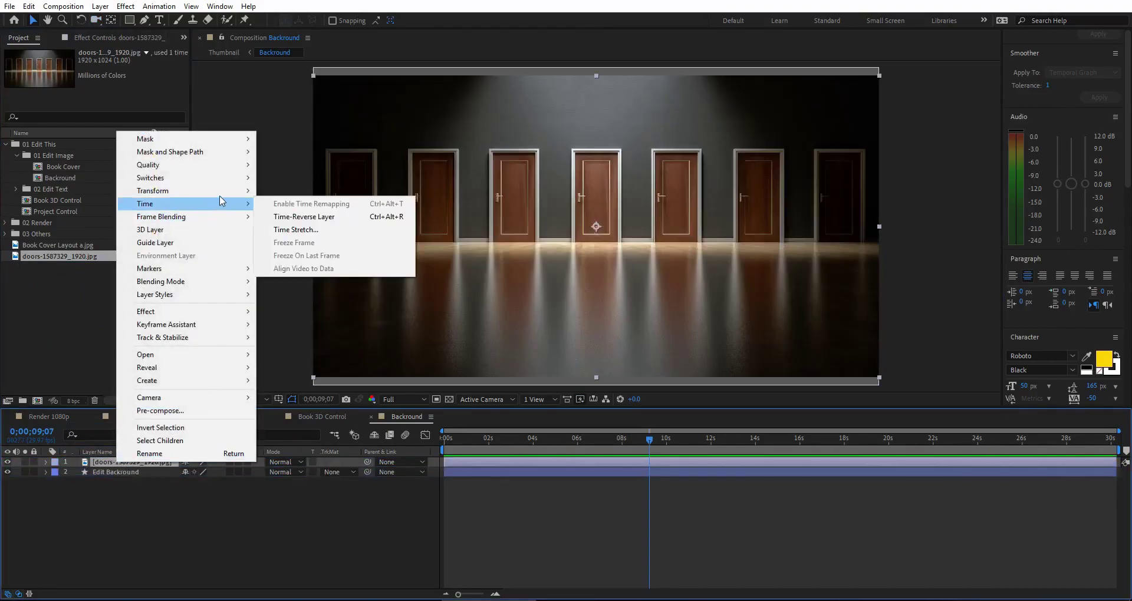
pyautogui.click(326, 375)
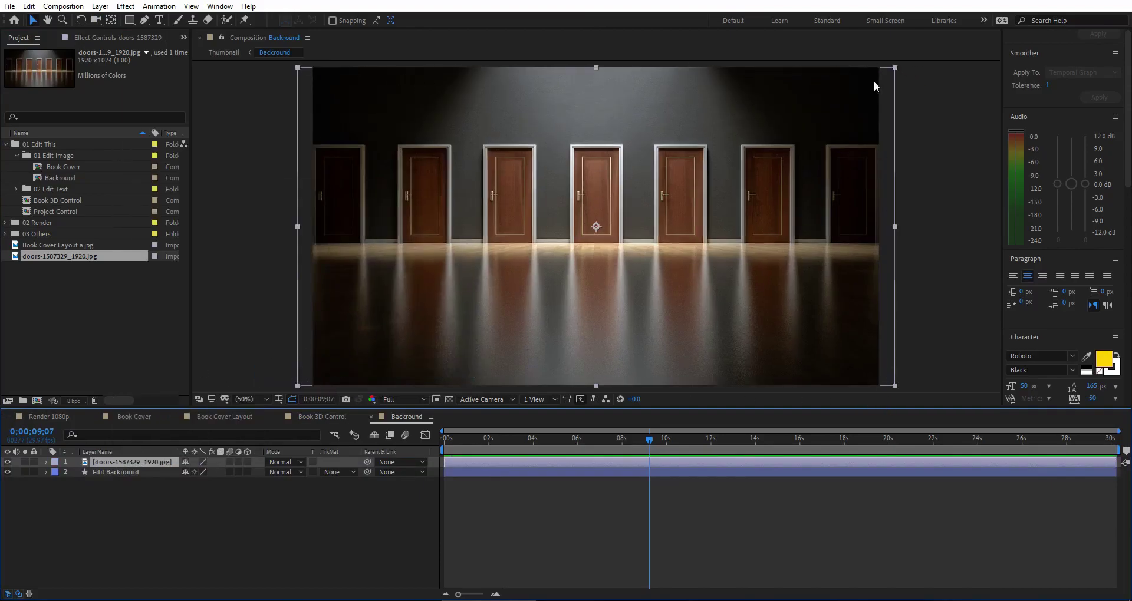
# Check the new background across the opening, description and closing scenes of Render 1080p, ending at 0:00:03:22
pyautogui.click(45, 421)
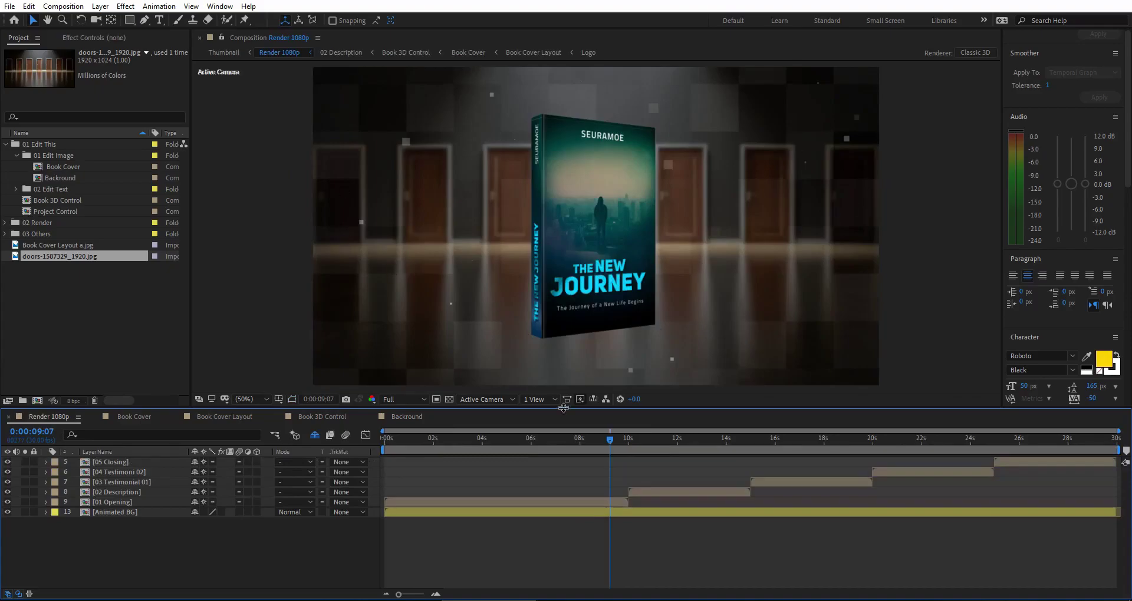
pyautogui.click(482, 439)
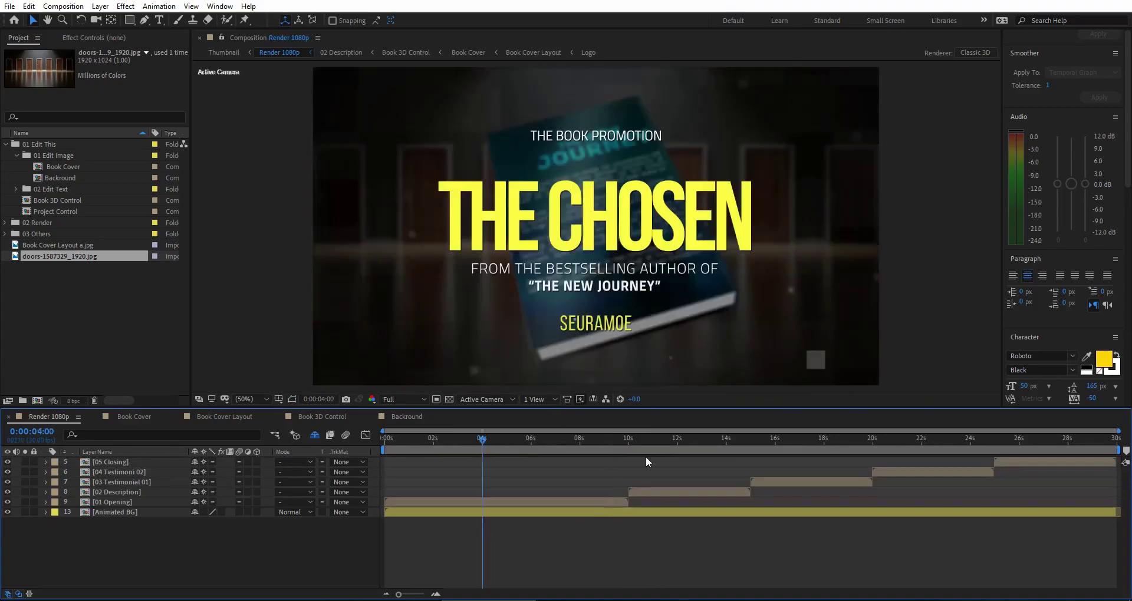
pyautogui.click(536, 440)
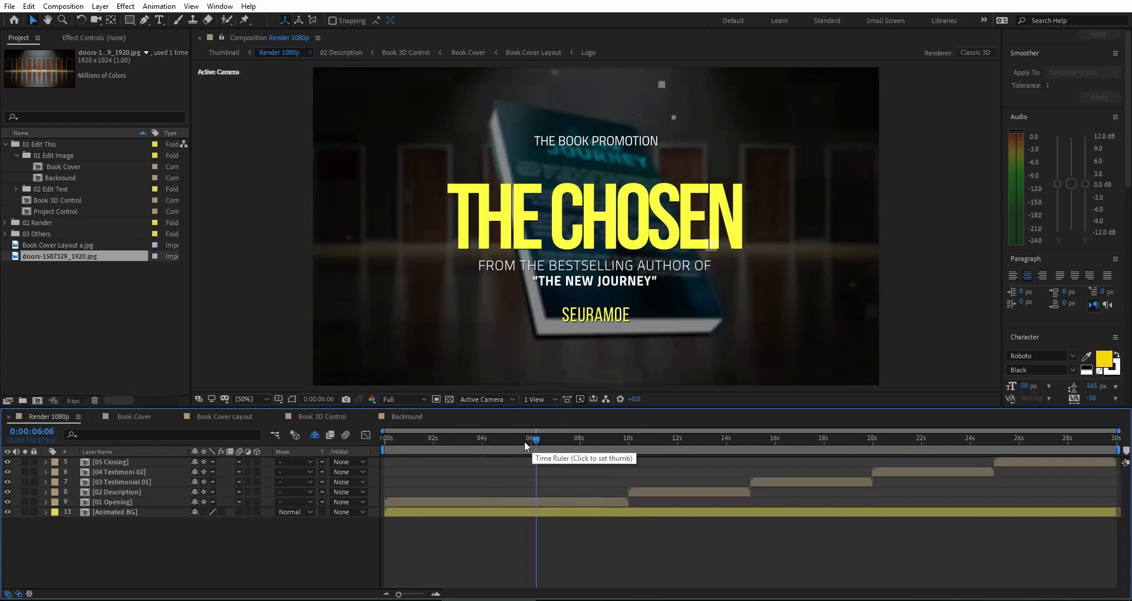
pyautogui.click(509, 440)
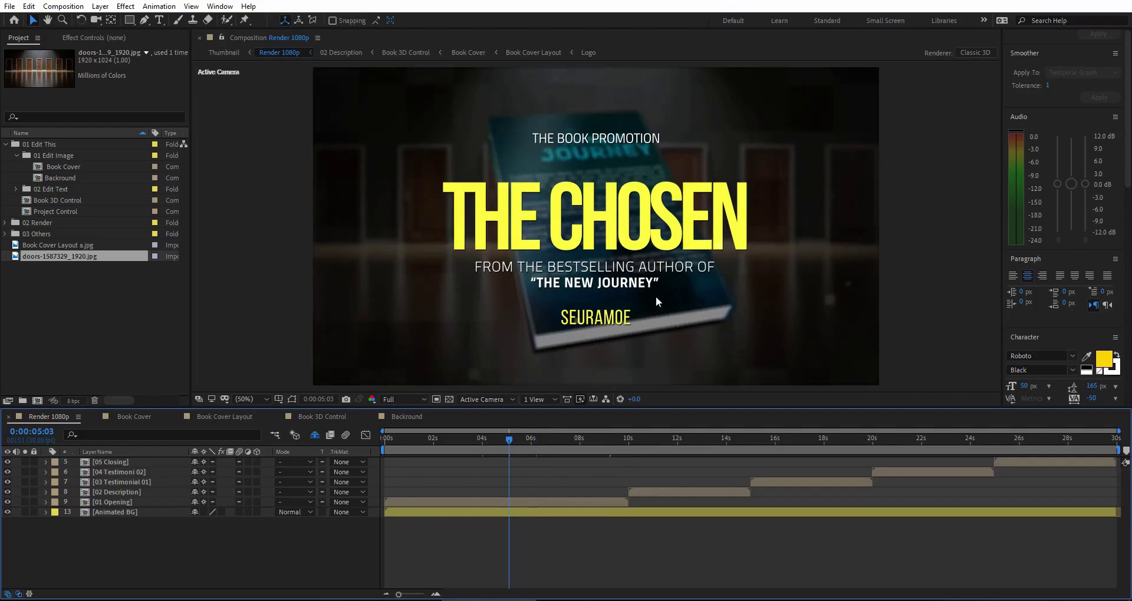
pyautogui.click(692, 440)
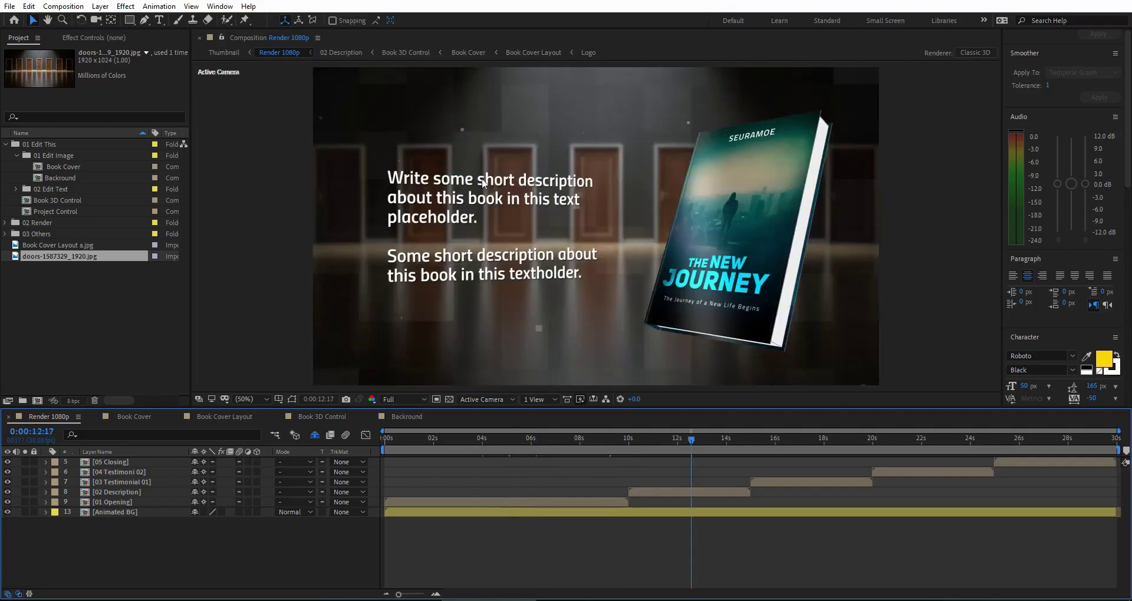
pyautogui.moveTo(818, 437); pyautogui.dragTo(1062, 443)
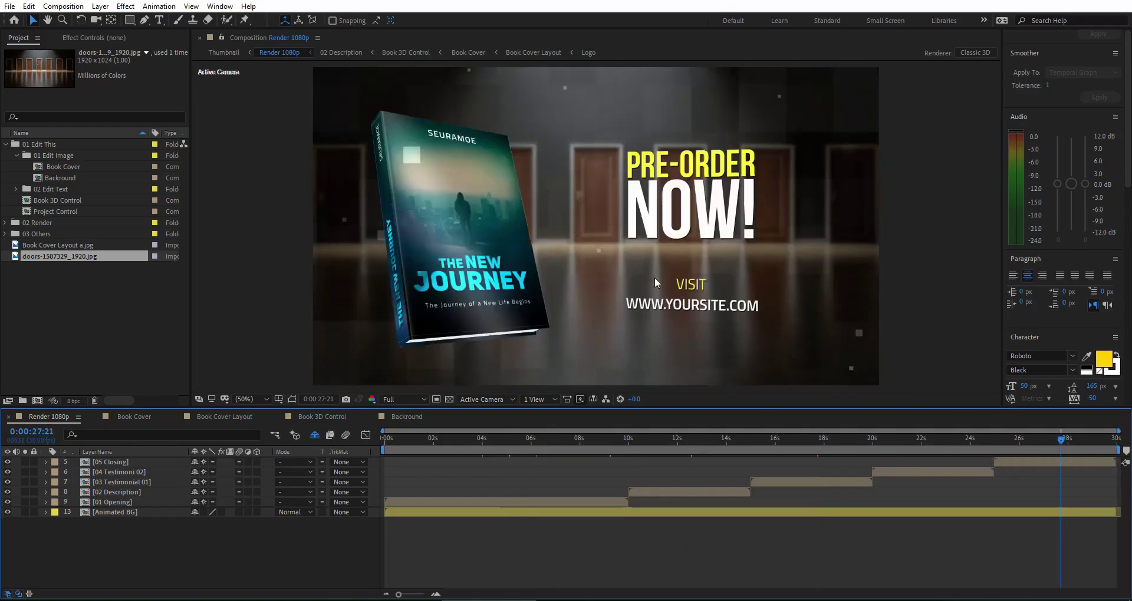
pyautogui.click(476, 445)
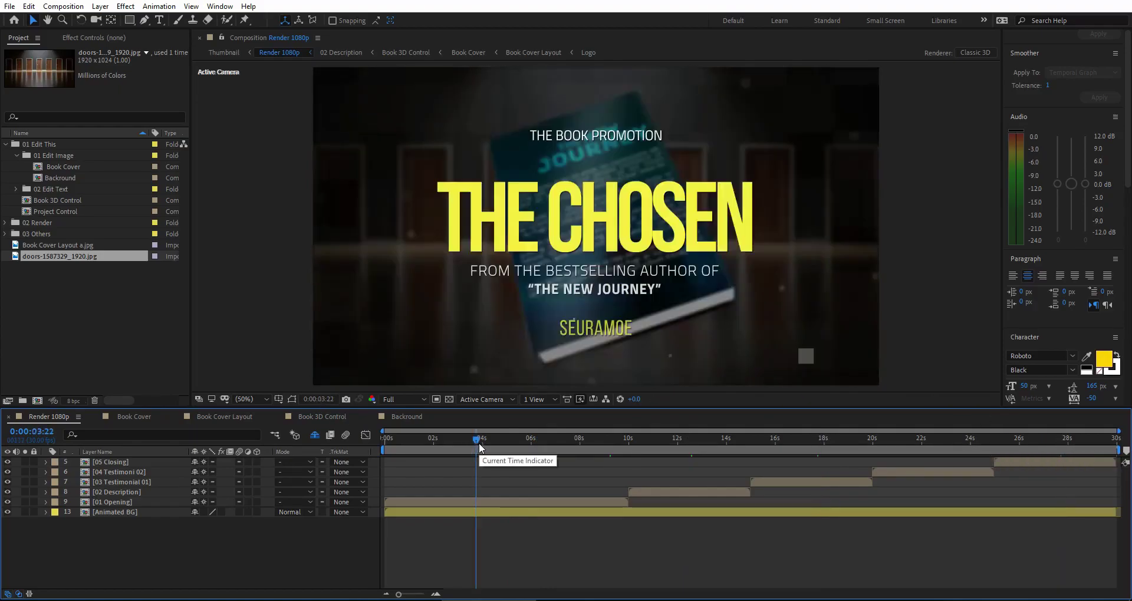
# Expand the 02 Edit Text folder and open the 01 Opening Text composition at 0:00:03:00
pyautogui.click(38, 189)
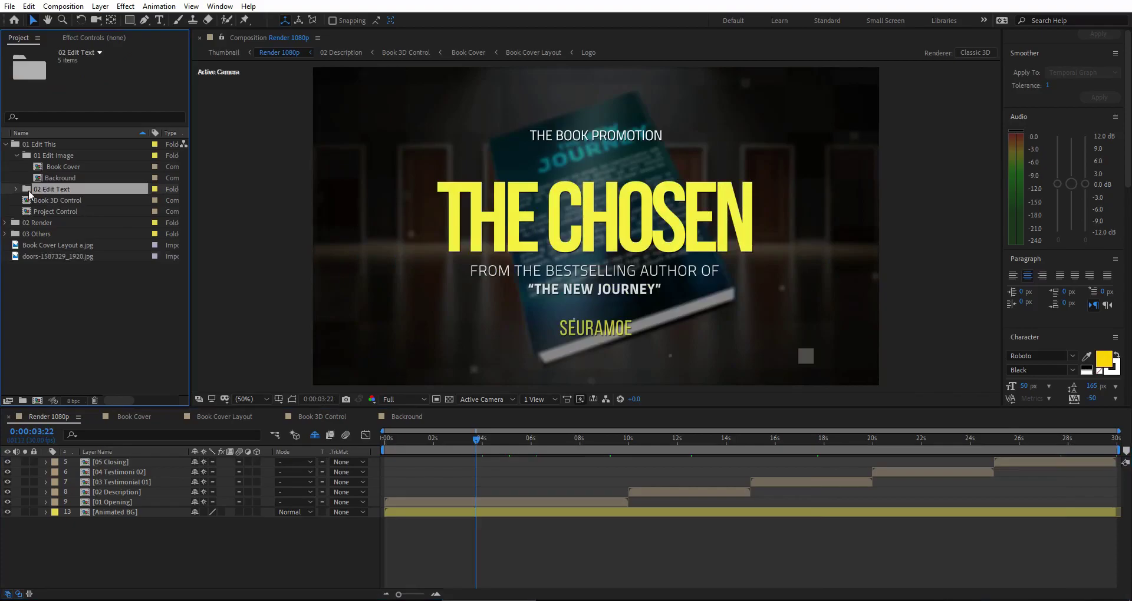
pyautogui.click(16, 190)
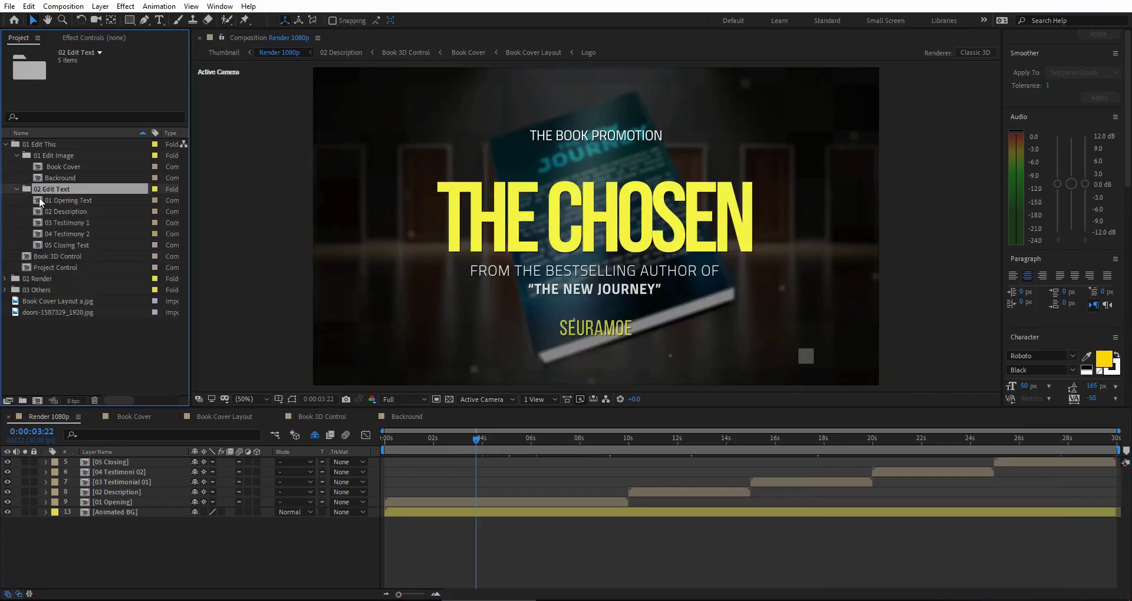
pyautogui.click(72, 200)
pyautogui.keyDown('shift'); pyautogui.click(70, 246); pyautogui.keyUp('shift')
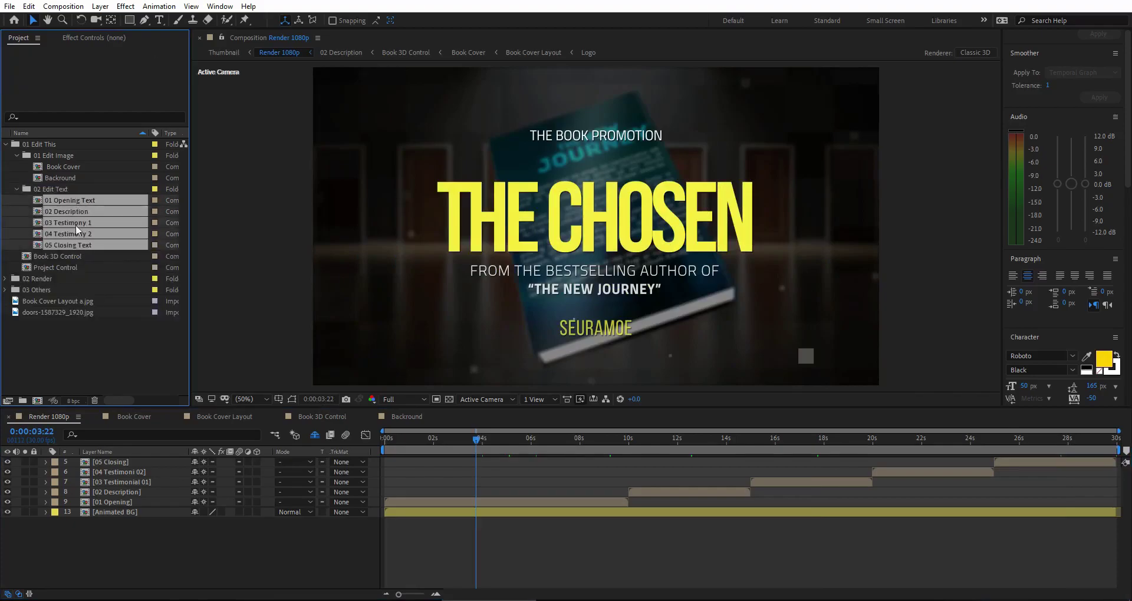
pyautogui.click(77, 361)
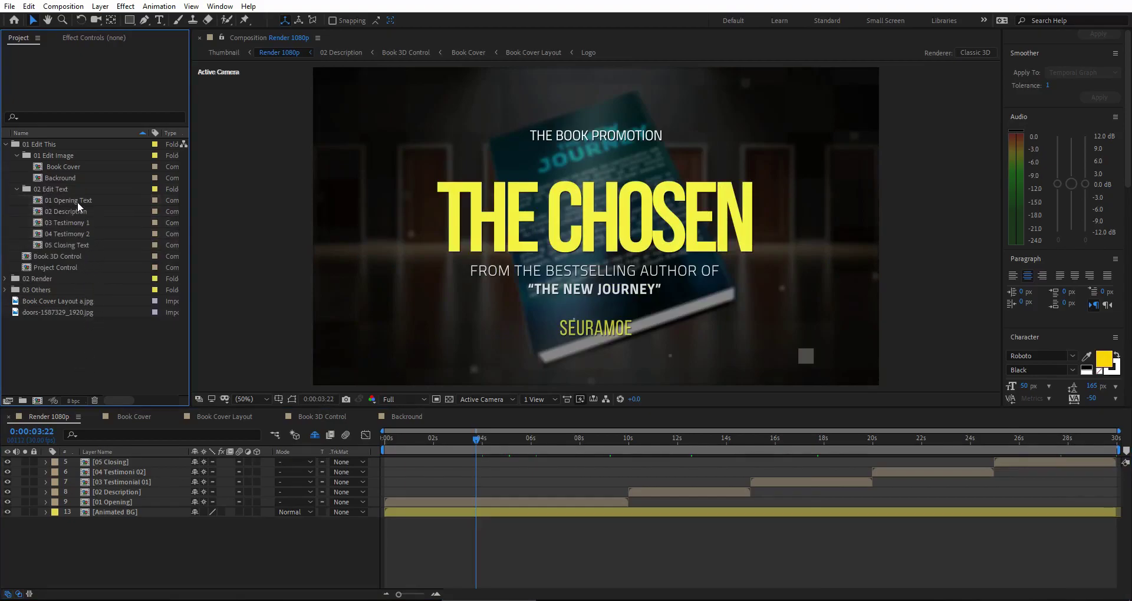
pyautogui.doubleClick(77, 202)
pyautogui.click(671, 453)
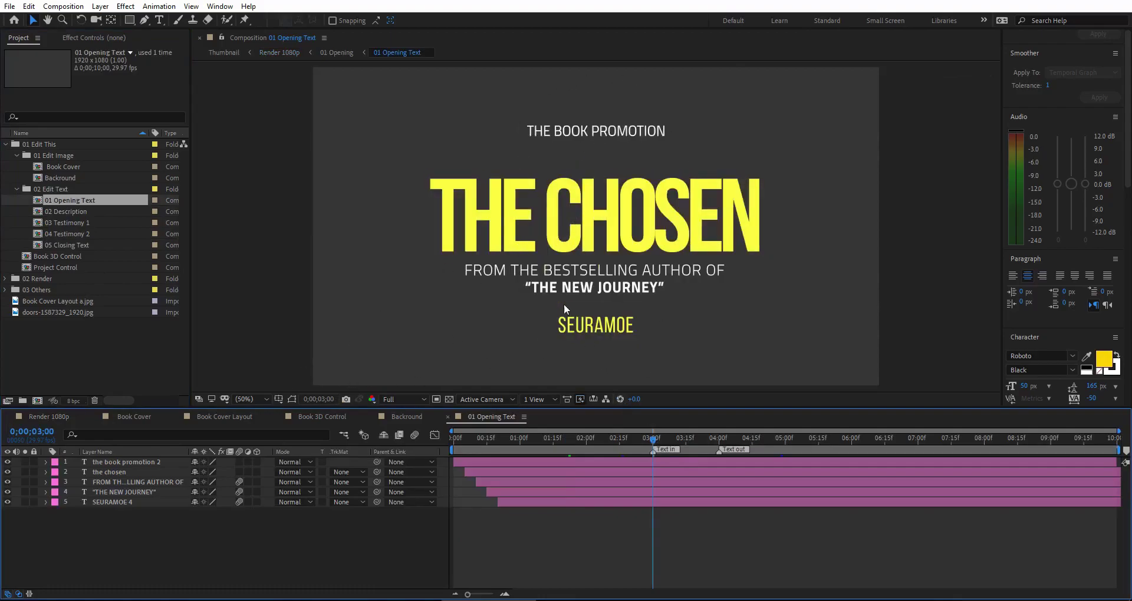
# Replace the large yellow title text in 01 Opening Text with "THE NEW BOOK"
pyautogui.click(120, 472)
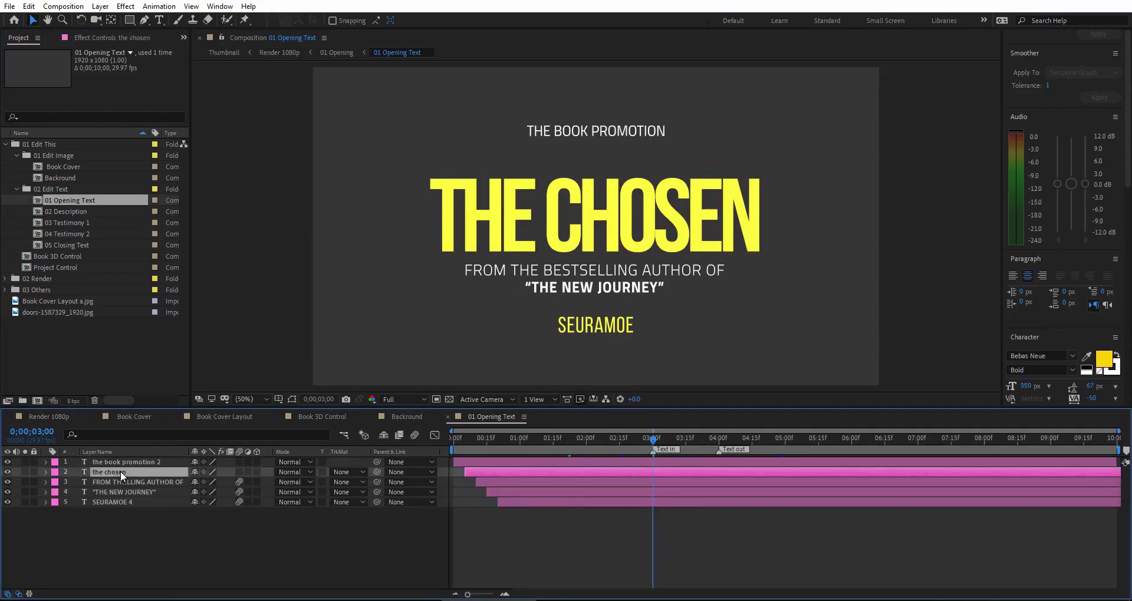
pyautogui.click(122, 462)
pyautogui.click(115, 473)
pyautogui.doubleClick(100, 472)
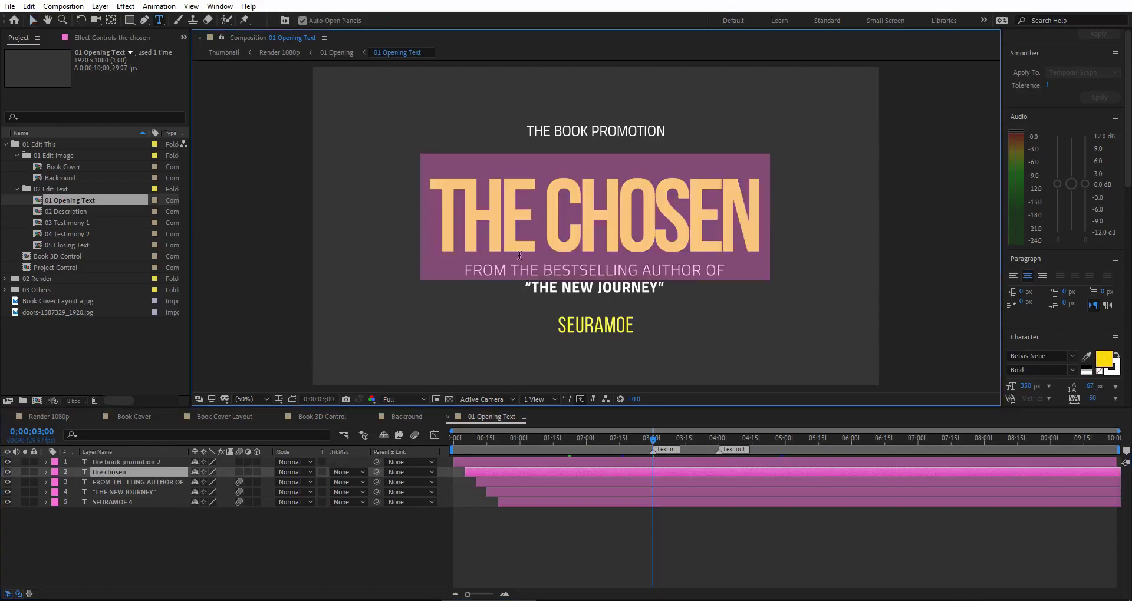
pyautogui.write('THE BOOK')
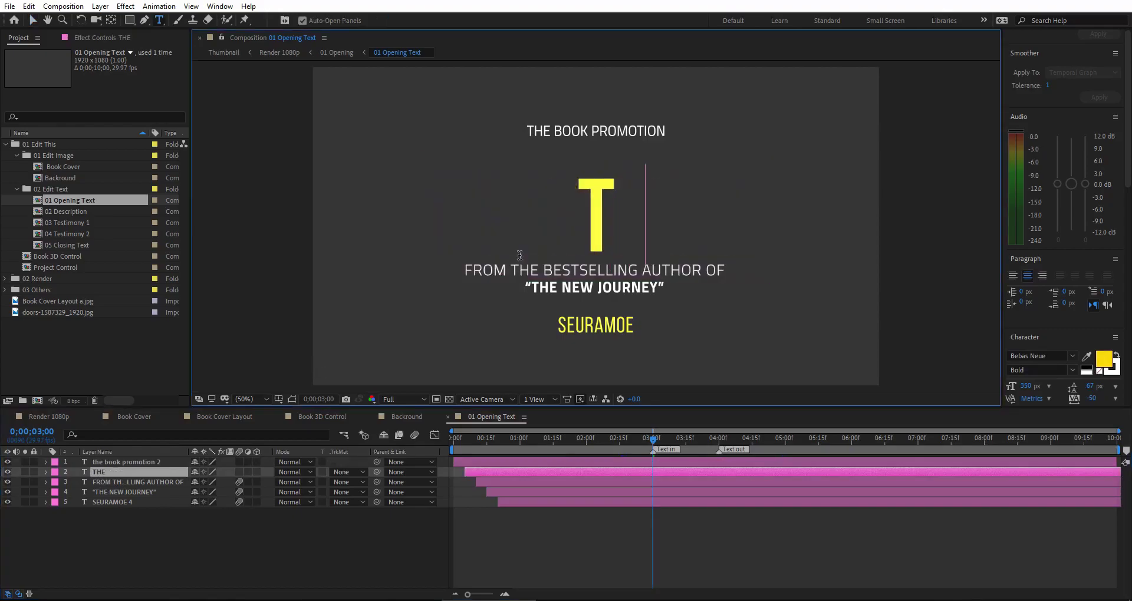
pyautogui.press('Left')
pyautogui.press('Left')
pyautogui.press('Left')
pyautogui.press('Left')
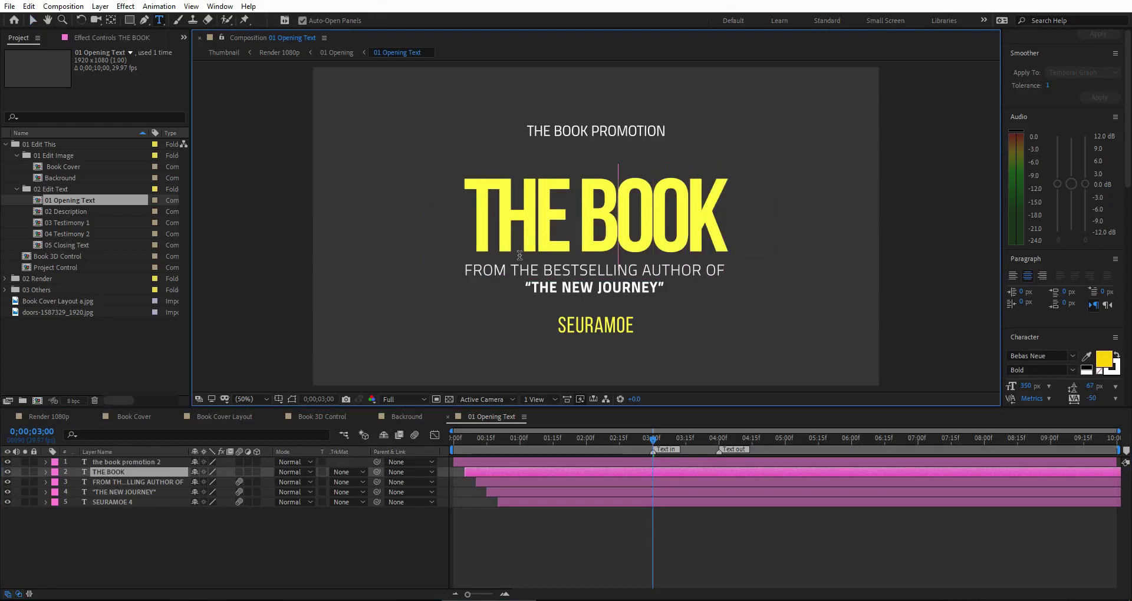
pyautogui.write('NEW')
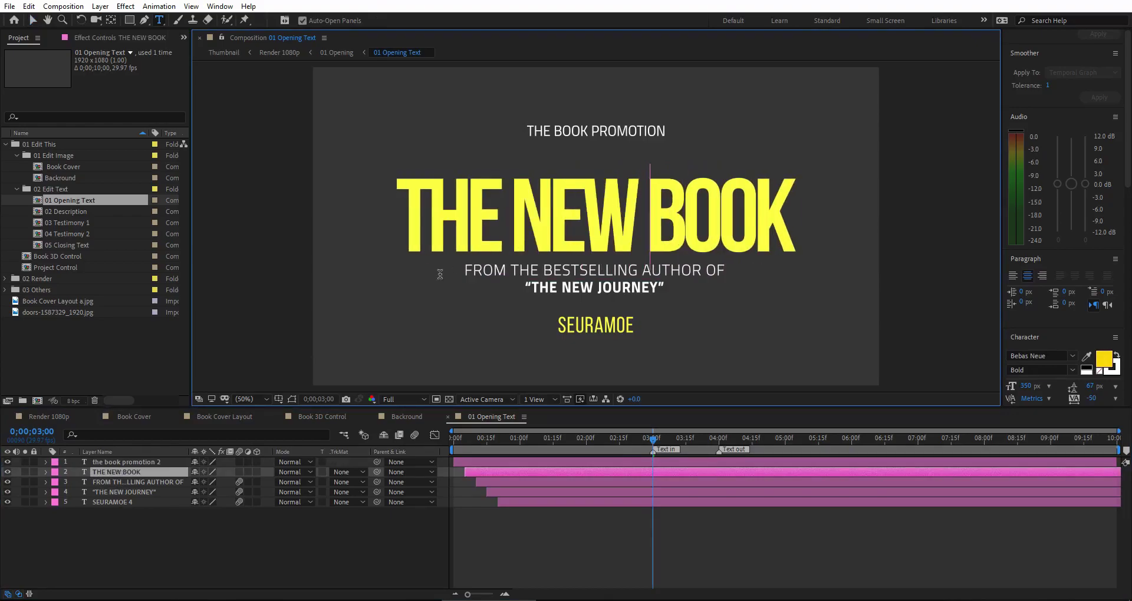
# Check the edited title in the opening scene of Render 1080p with view refreshing enabled
pyautogui.click(55, 415)
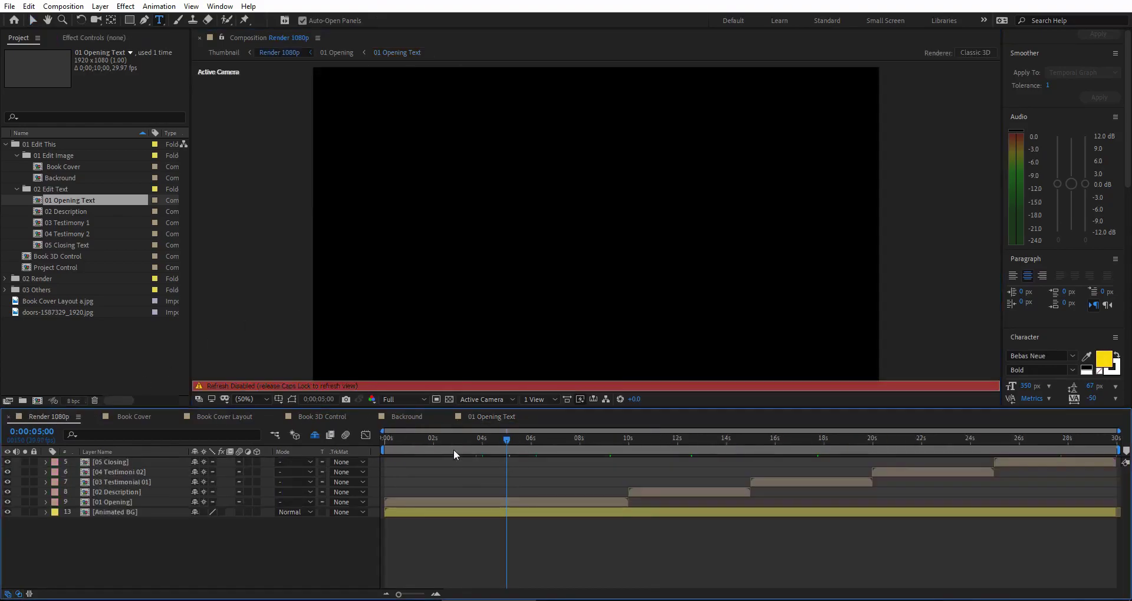
pyautogui.press('capslock')
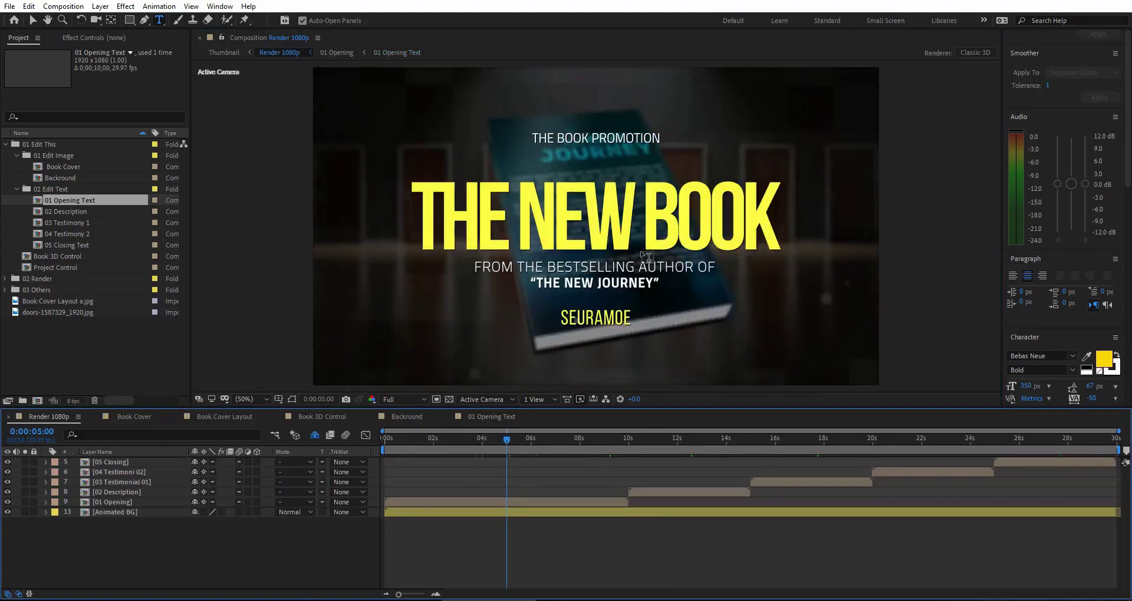
pyautogui.click(529, 439)
# Examine the three text lines below the title in 01 Opening Text and return to Render 1080p
pyautogui.click(496, 417)
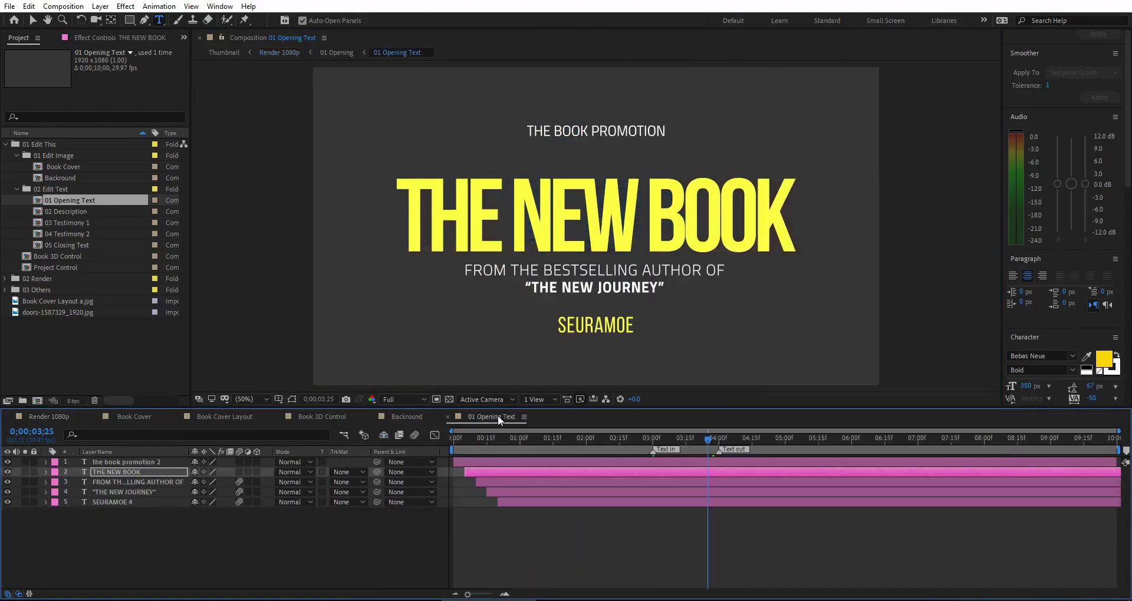
pyautogui.moveTo(677, 443); pyautogui.dragTo(765, 439)
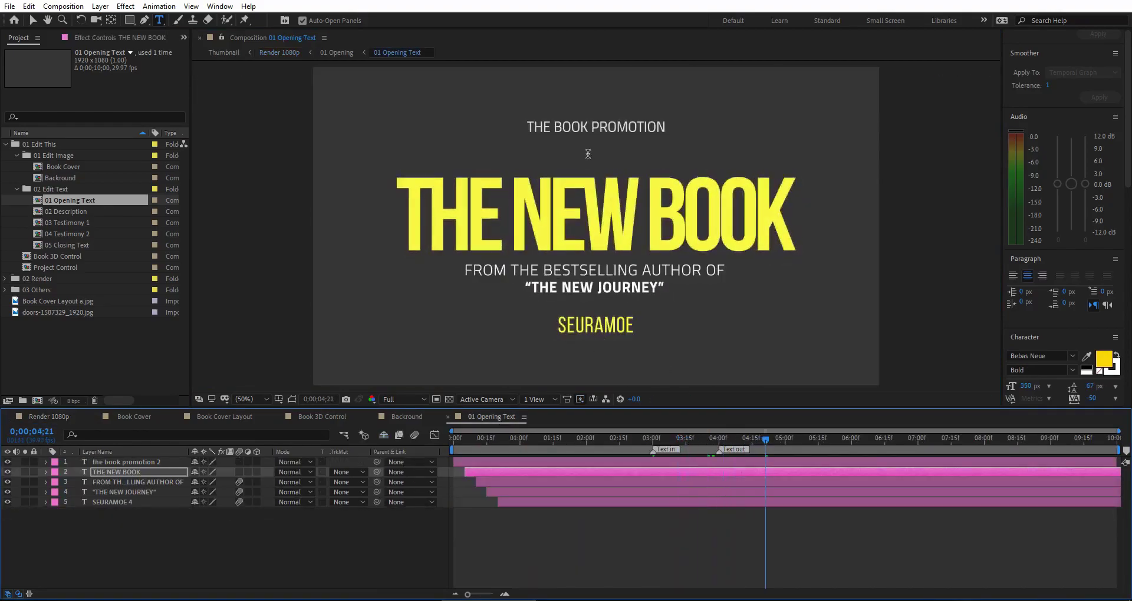
pyautogui.click(481, 272)
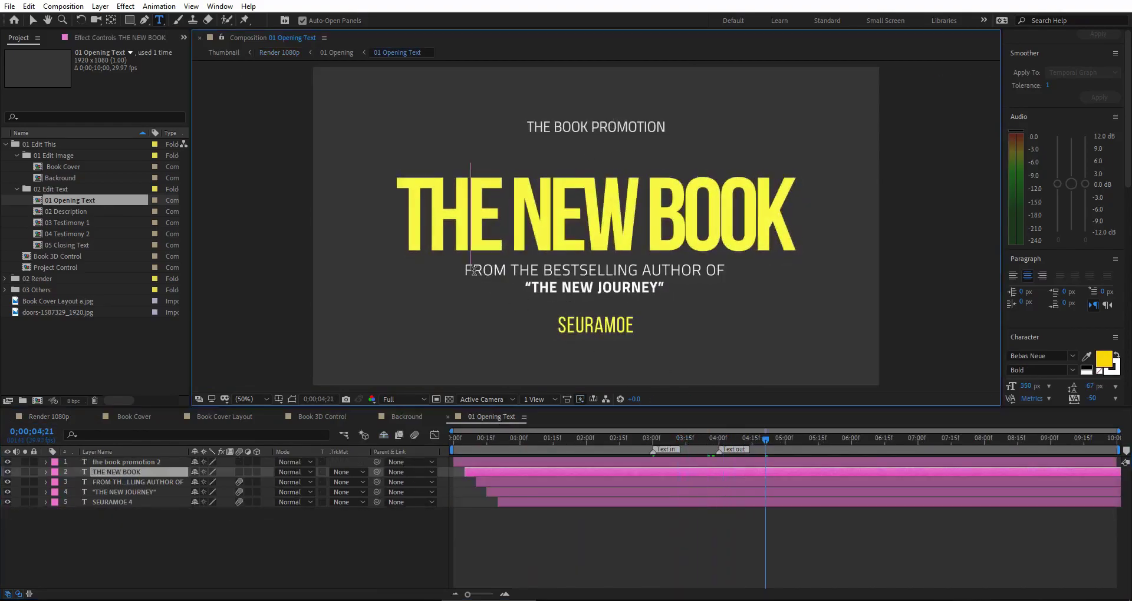
pyautogui.doubleClick(605, 481)
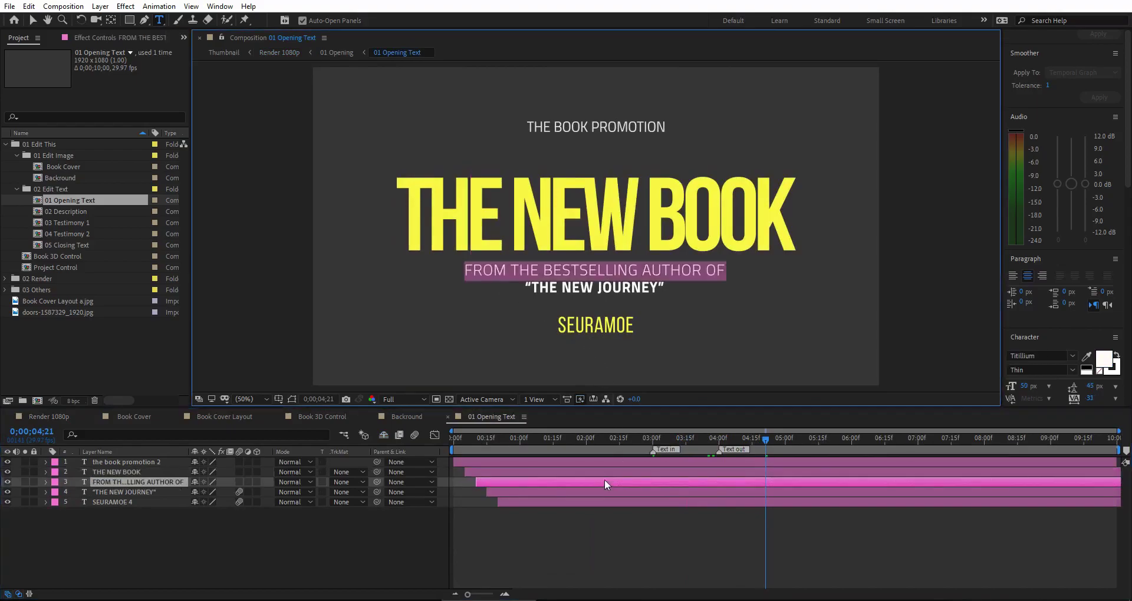
pyautogui.click(488, 270)
pyautogui.tripleClick(629, 276)
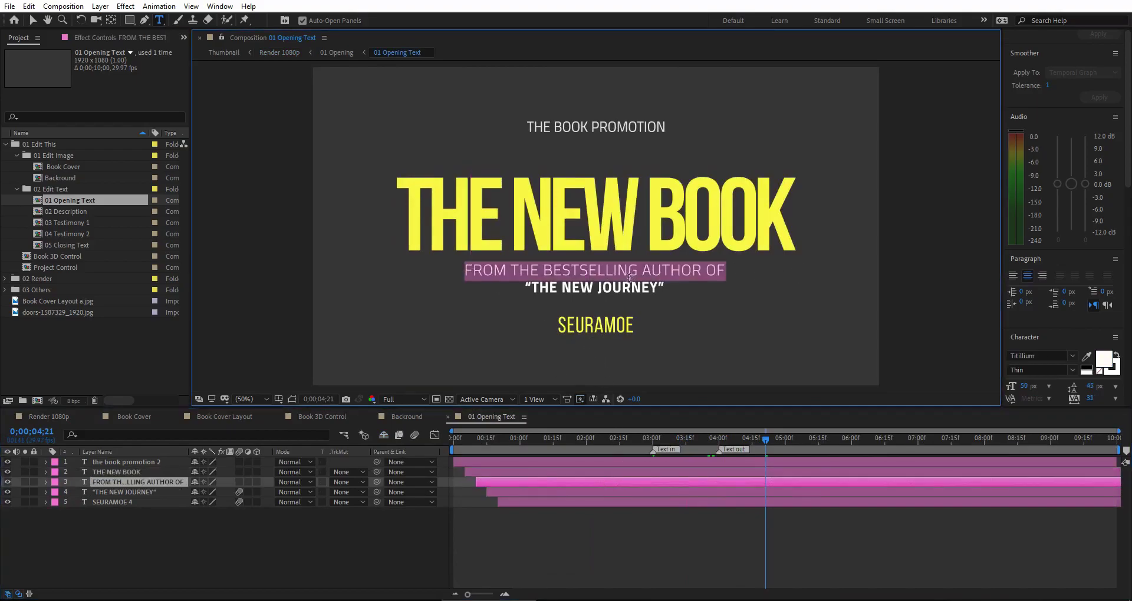
pyautogui.doubleClick(650, 493)
pyautogui.doubleClick(617, 502)
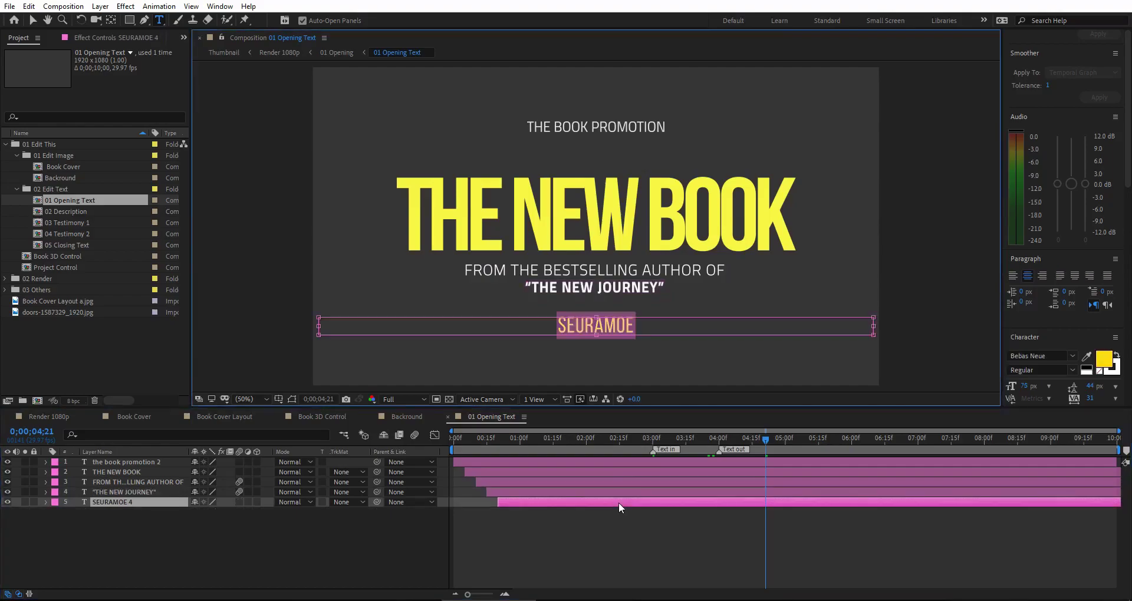
pyautogui.click(49, 417)
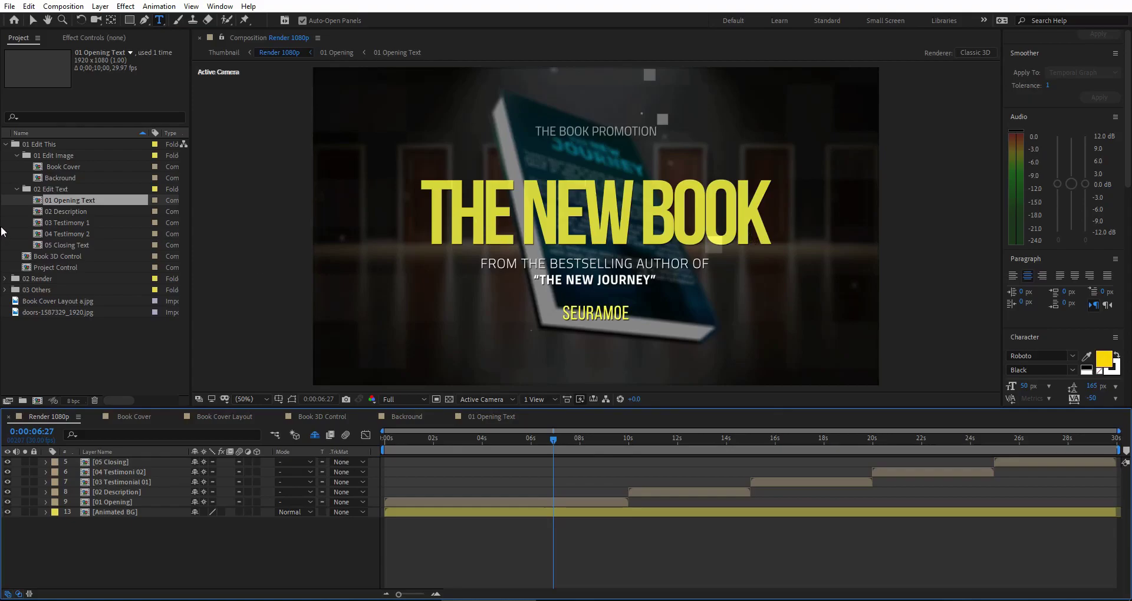
# Look over the text compositions 02 Description to 05 Closing Text and preview Render 1080p at 0:00:12:11
pyautogui.click(86, 211)
pyautogui.keyDown('shift'); pyautogui.click(75, 244); pyautogui.keyUp('shift')
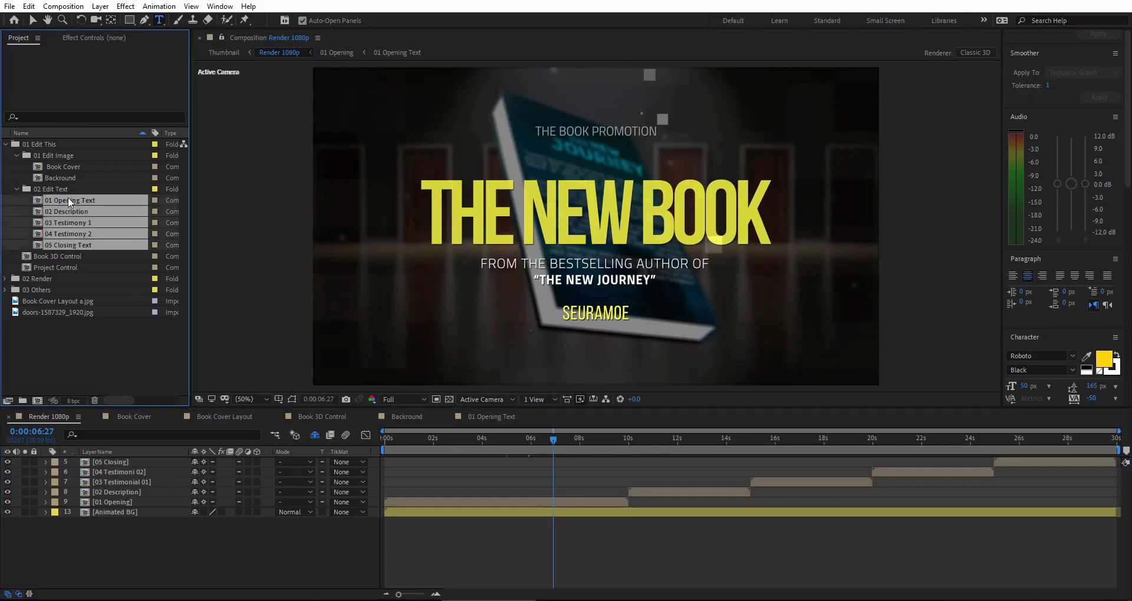
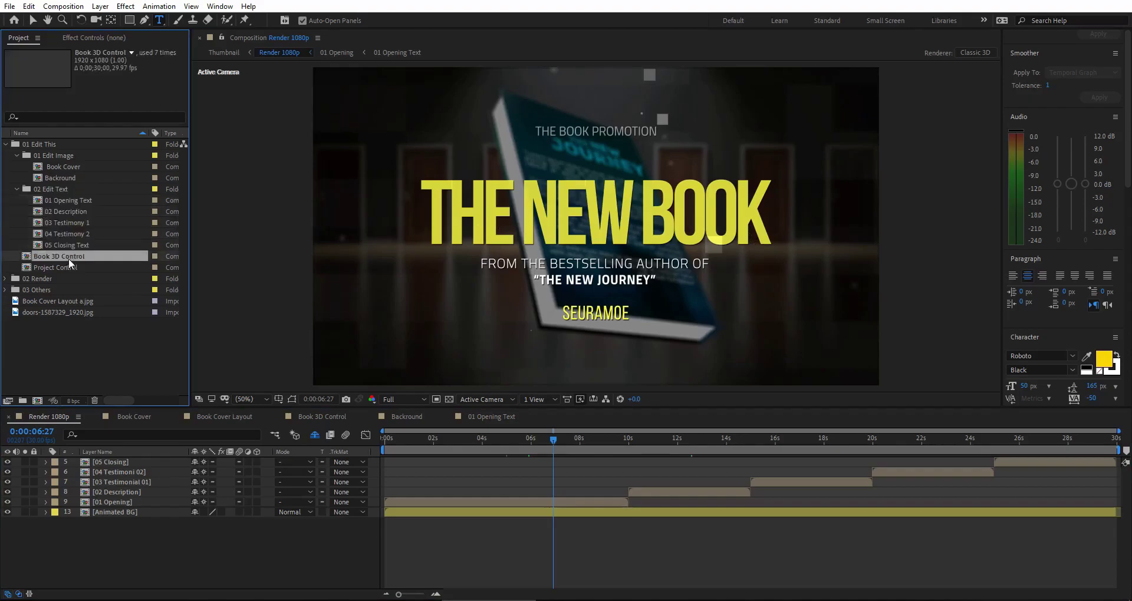
pyautogui.click(66, 212)
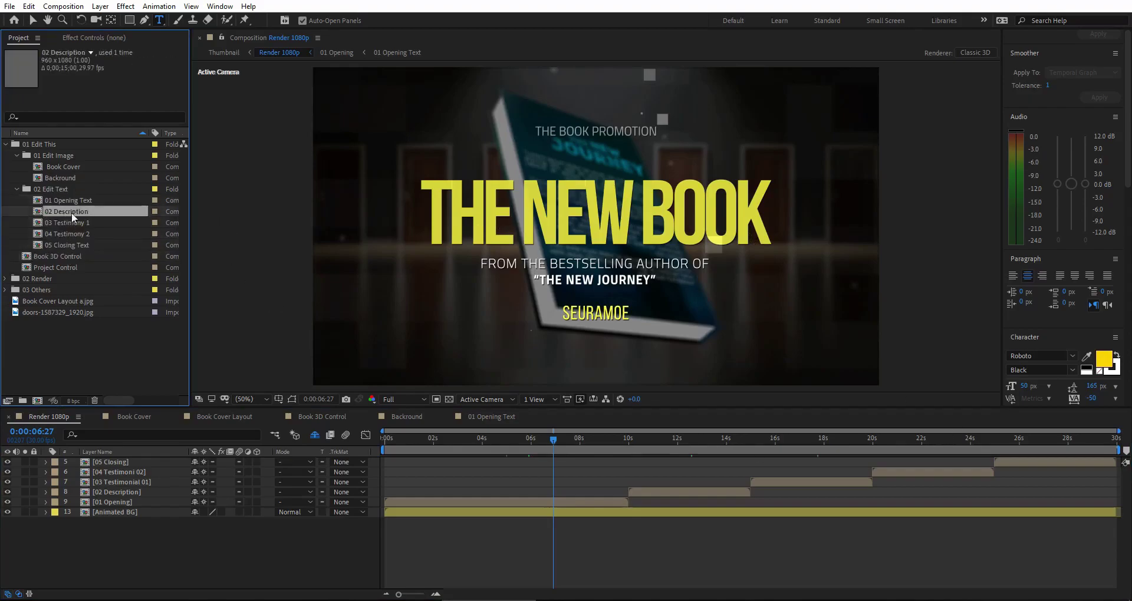
pyautogui.keyDown('shift'); pyautogui.click(86, 246); pyautogui.keyUp('shift')
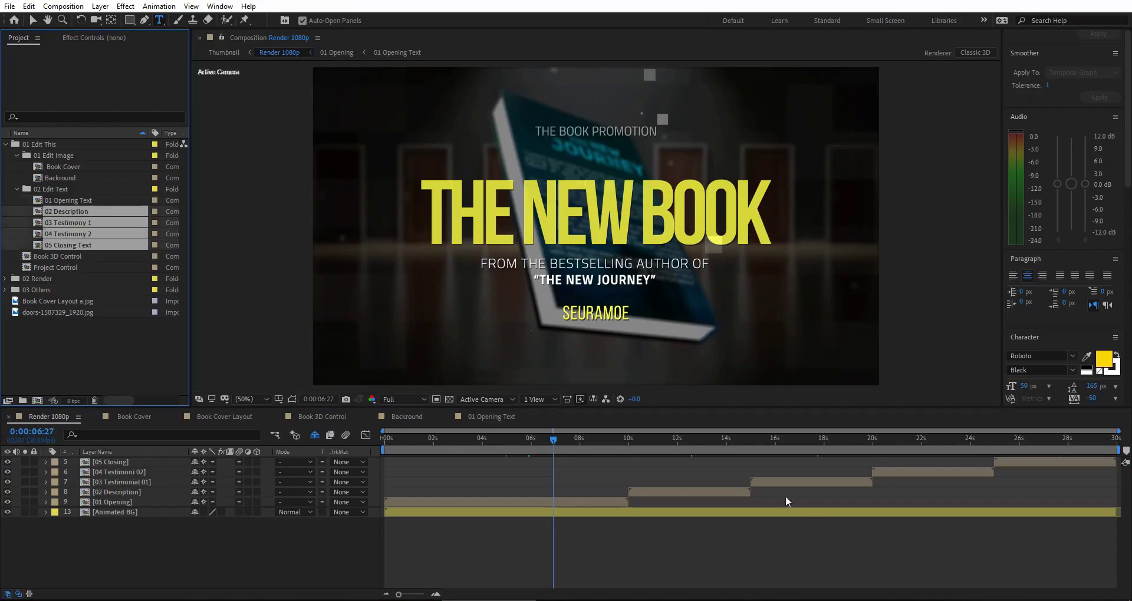
pyautogui.click(686, 439)
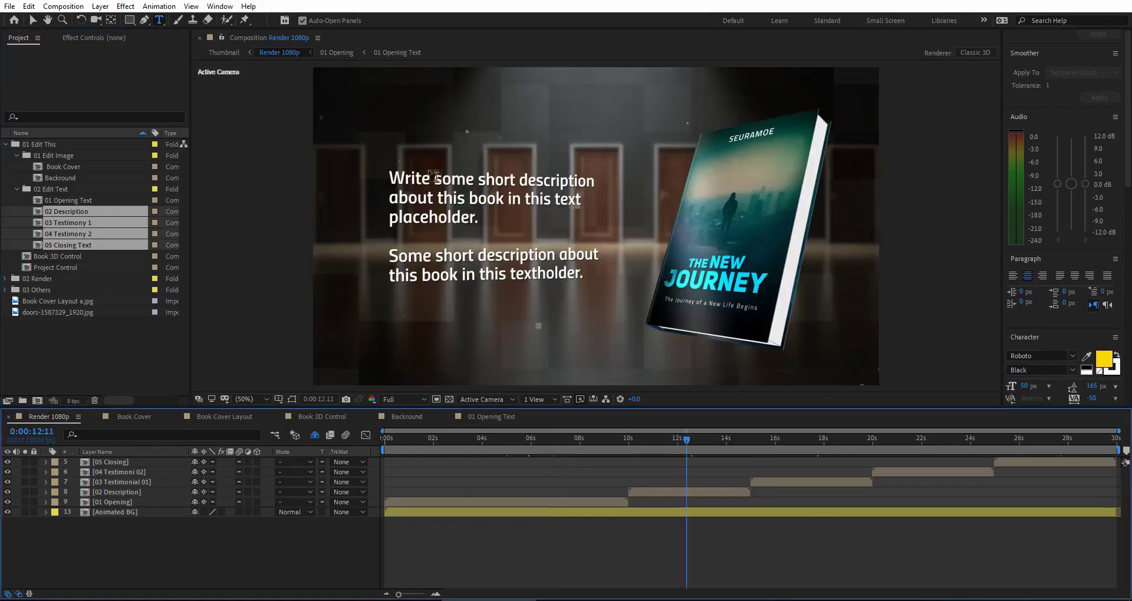
# Replace the placeholder paragraph in 02 Description with "zs dfdxfgxf hfcg cfnxfh" and check it in Render 1080p at 0:00:13:03
pyautogui.doubleClick(63, 212)
pyautogui.click(798, 439)
pyautogui.doubleClick(763, 462)
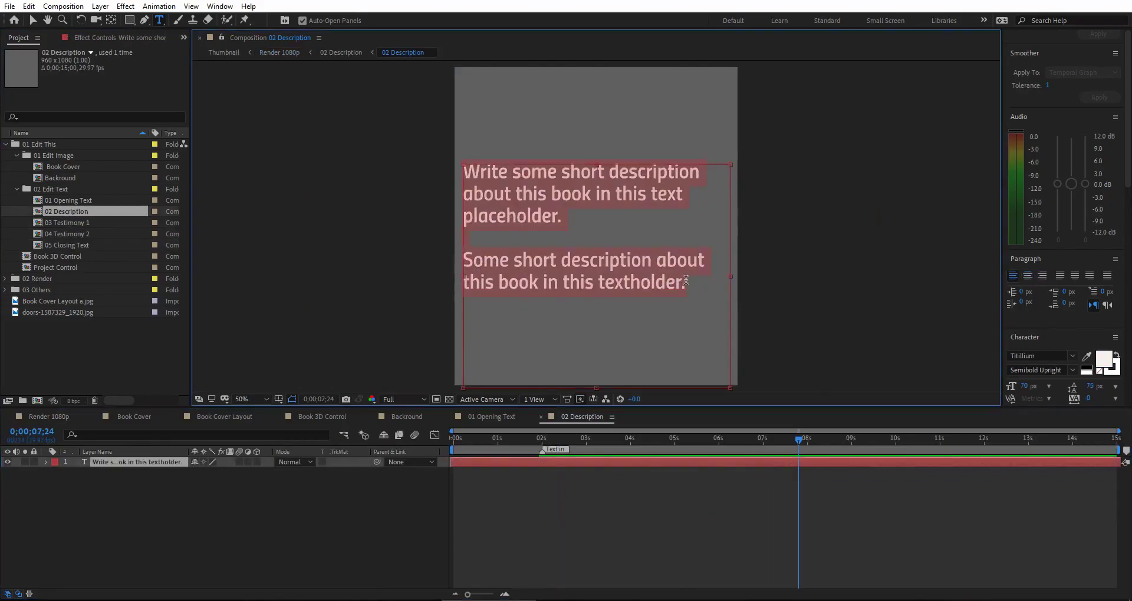
pyautogui.write('zs dfdxfgxf hfcg cfnx')
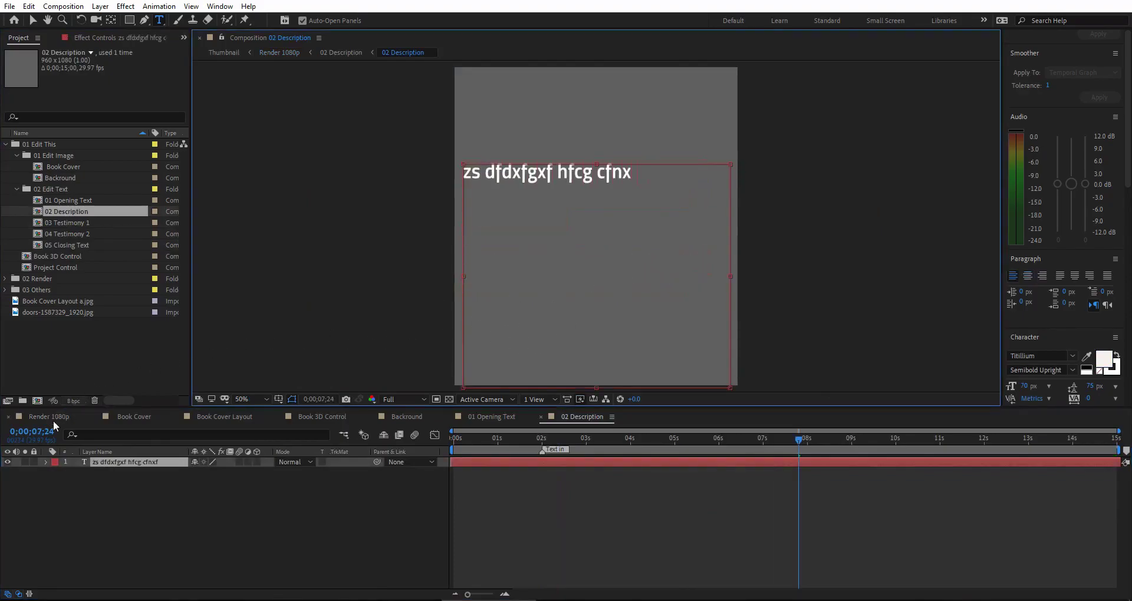
pyautogui.click(49, 417)
pyautogui.click(704, 442)
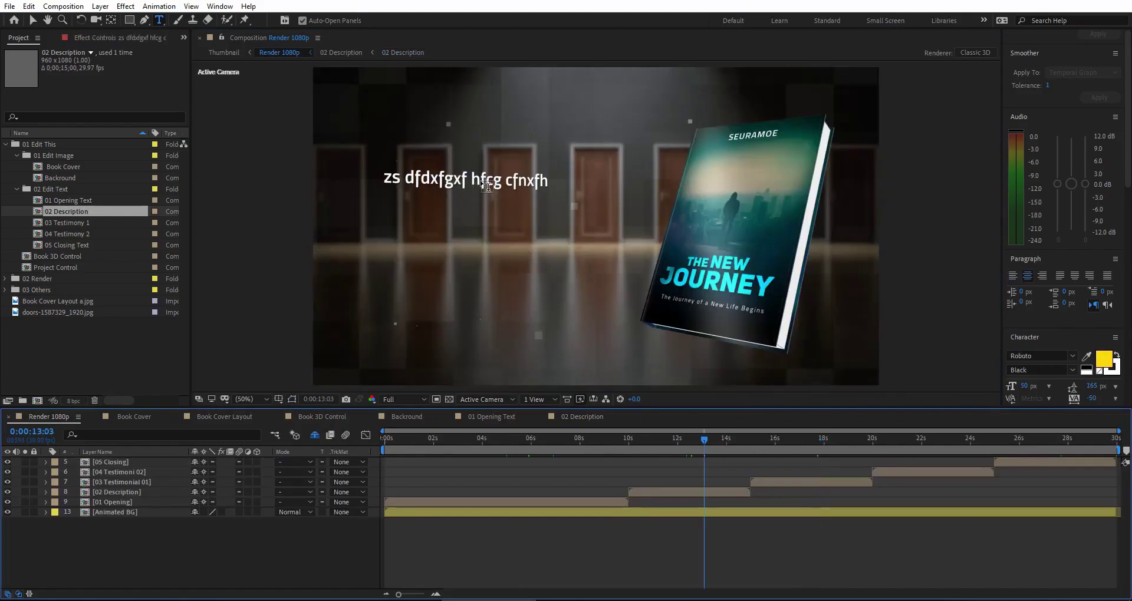
# Undo the description text change and preview the description scene at 0:00:12:23
pyautogui.hotkey('ctrl', 'z')
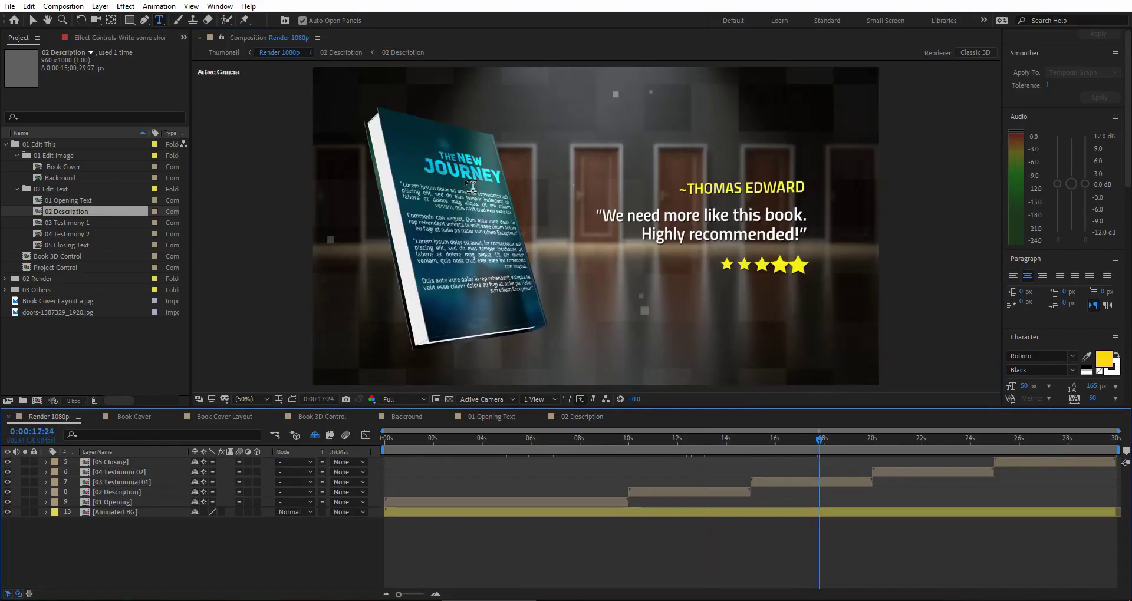
pyautogui.click(696, 442)
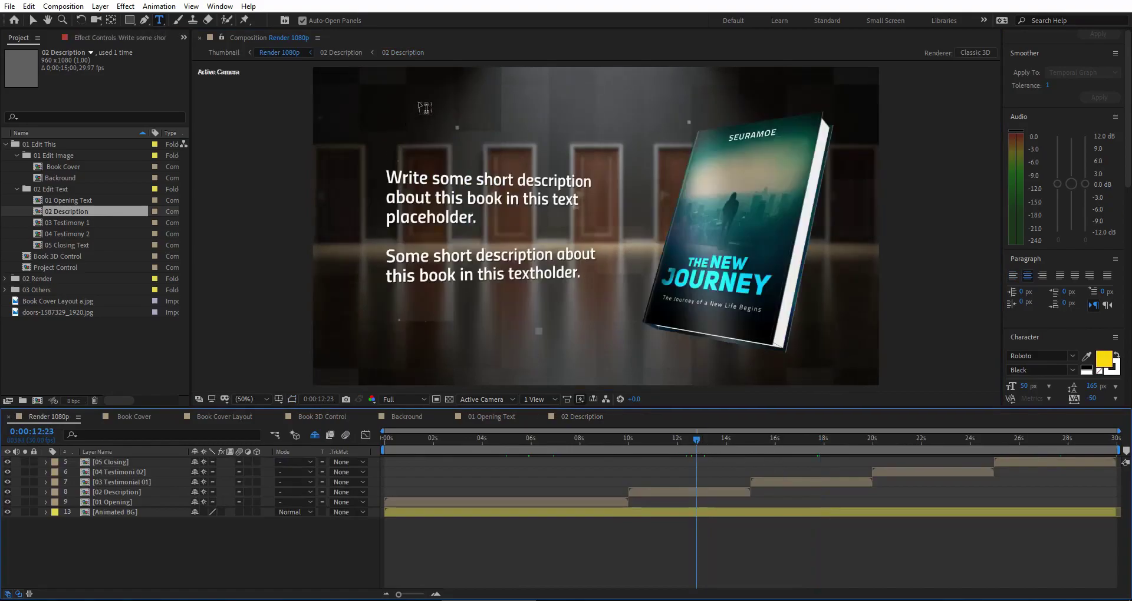
# Preview the two testimony scenes and the closing scene in Render 1080p, matching each to its text composition
pyautogui.click(75, 224)
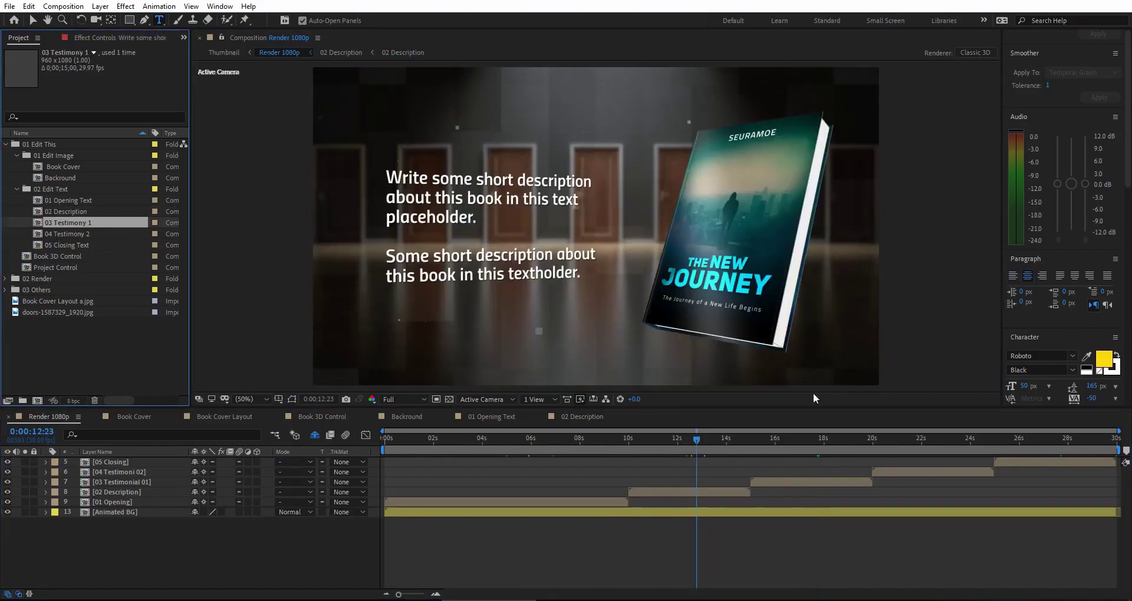
pyautogui.click(815, 444)
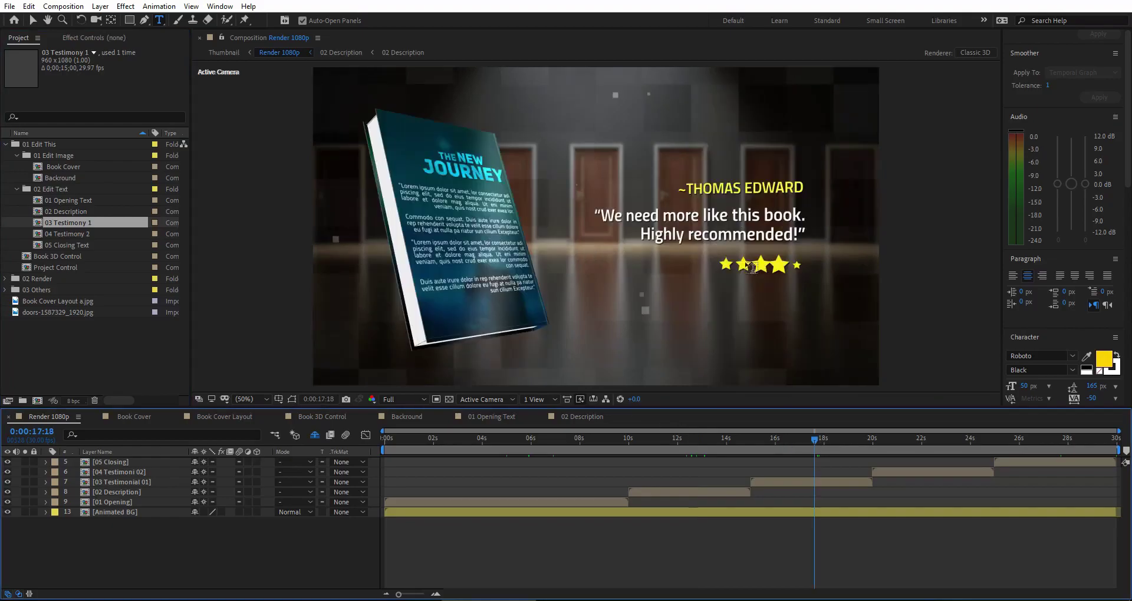
pyautogui.click(932, 440)
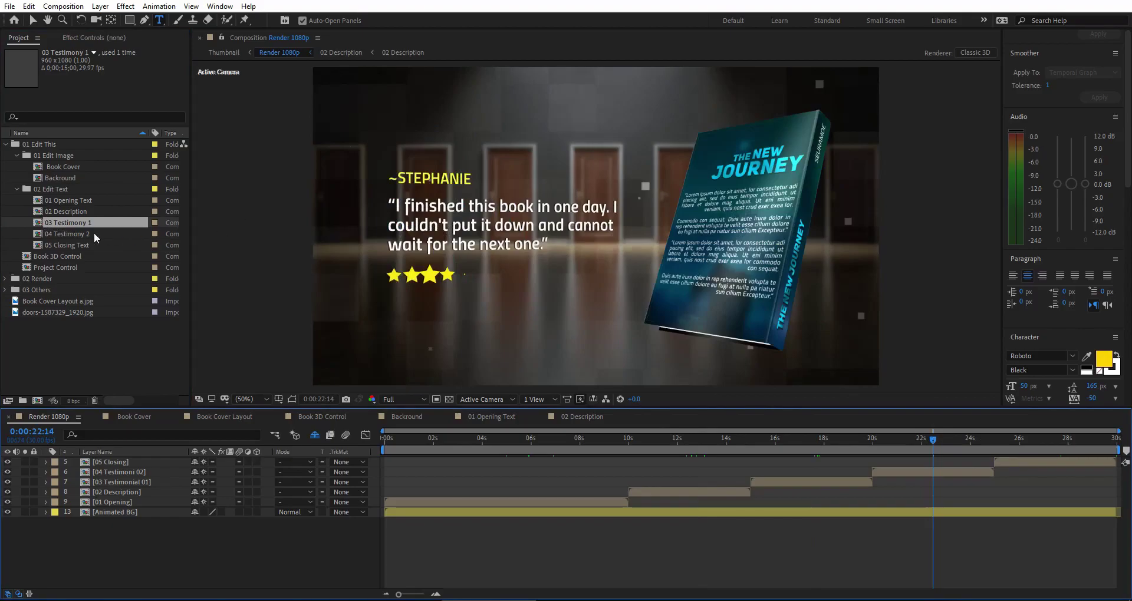
pyautogui.click(87, 235)
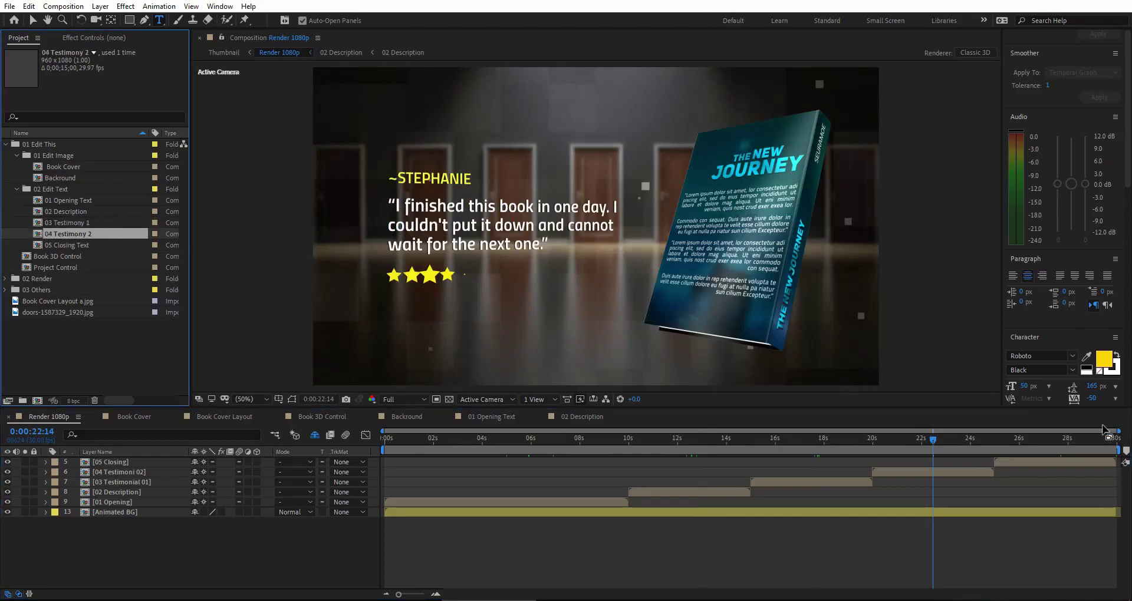
pyautogui.click(1064, 440)
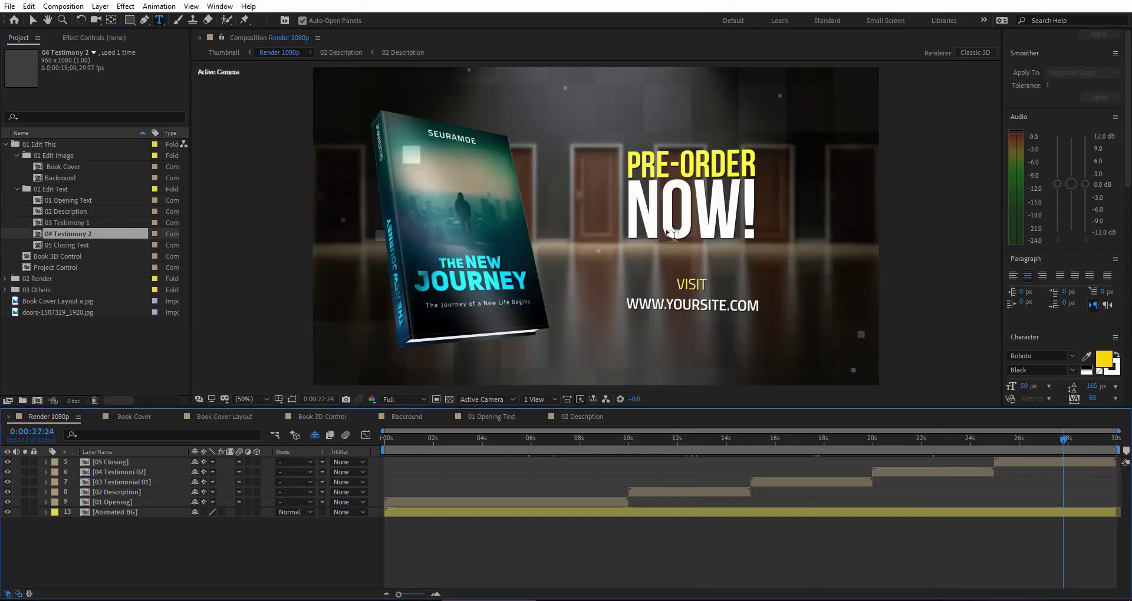
pyautogui.click(60, 245)
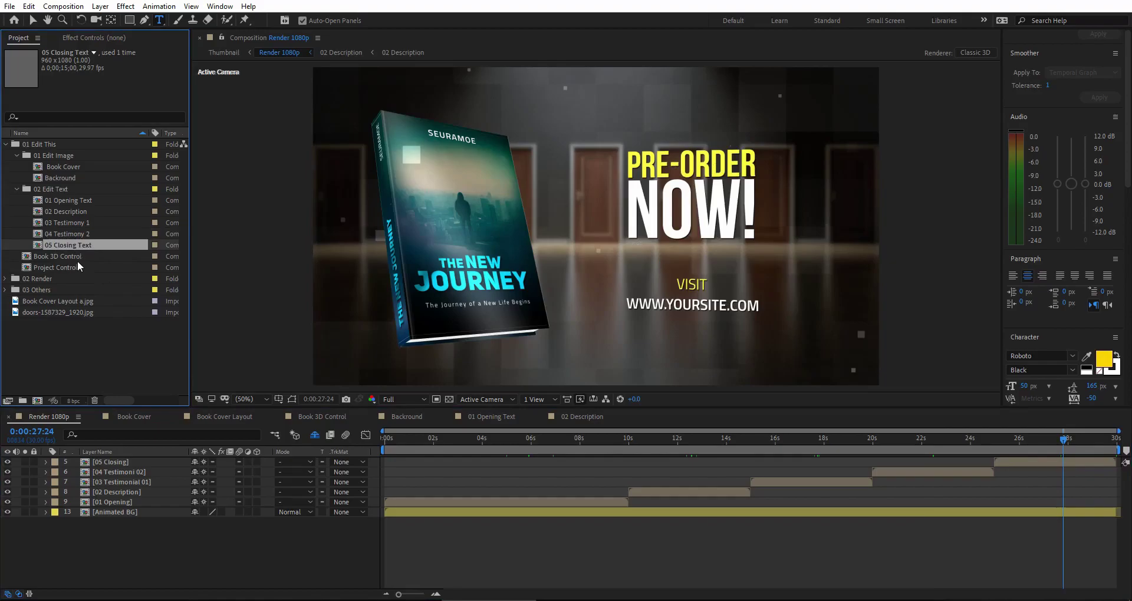
# Open the Project Control composition at 0:00:02:13 and show the effect settings of its Project Control layer
pyautogui.click(59, 257)
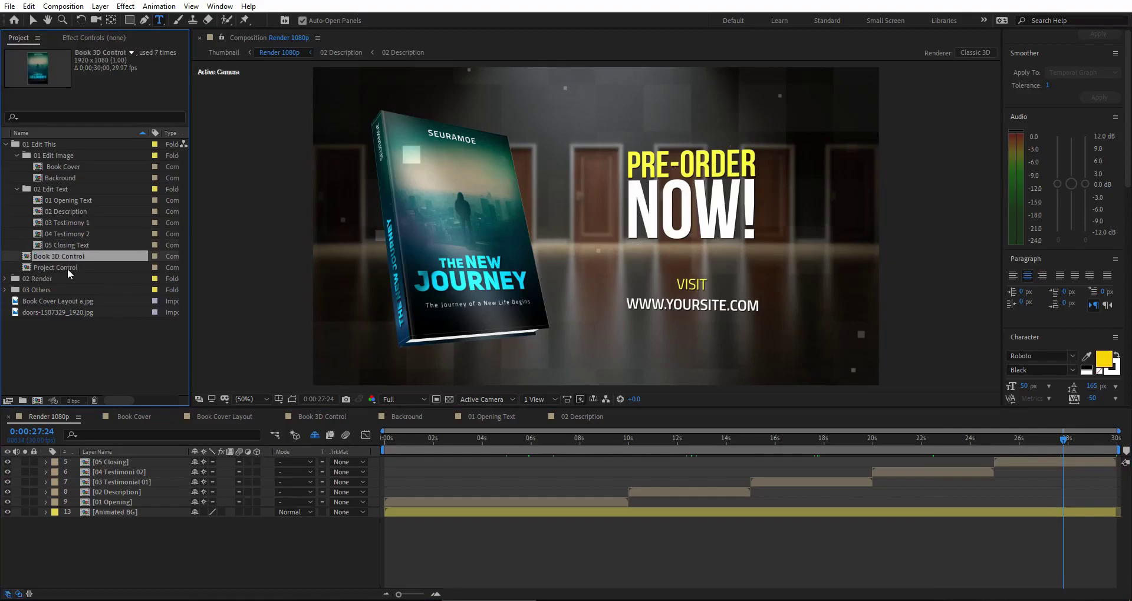
pyautogui.click(72, 267)
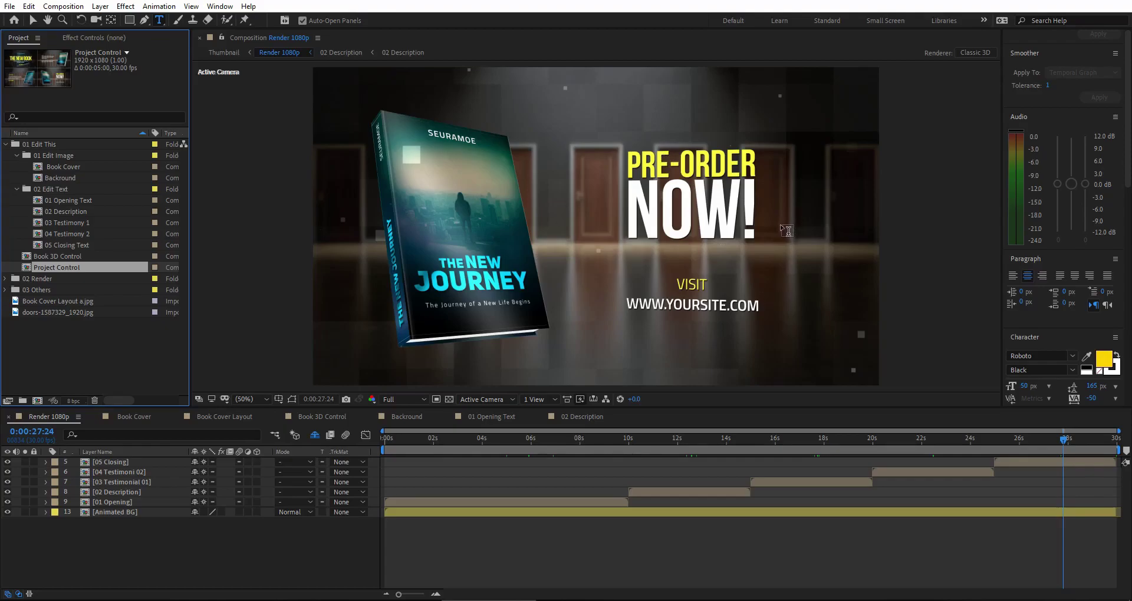
pyautogui.doubleClick(73, 271)
pyautogui.click(773, 441)
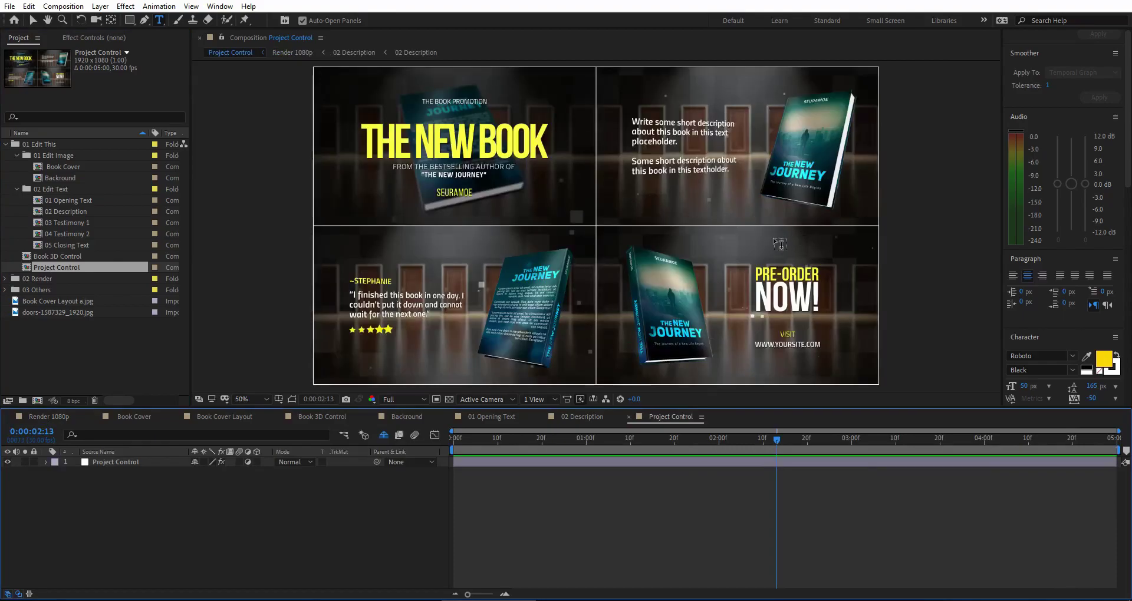
pyautogui.click(122, 461)
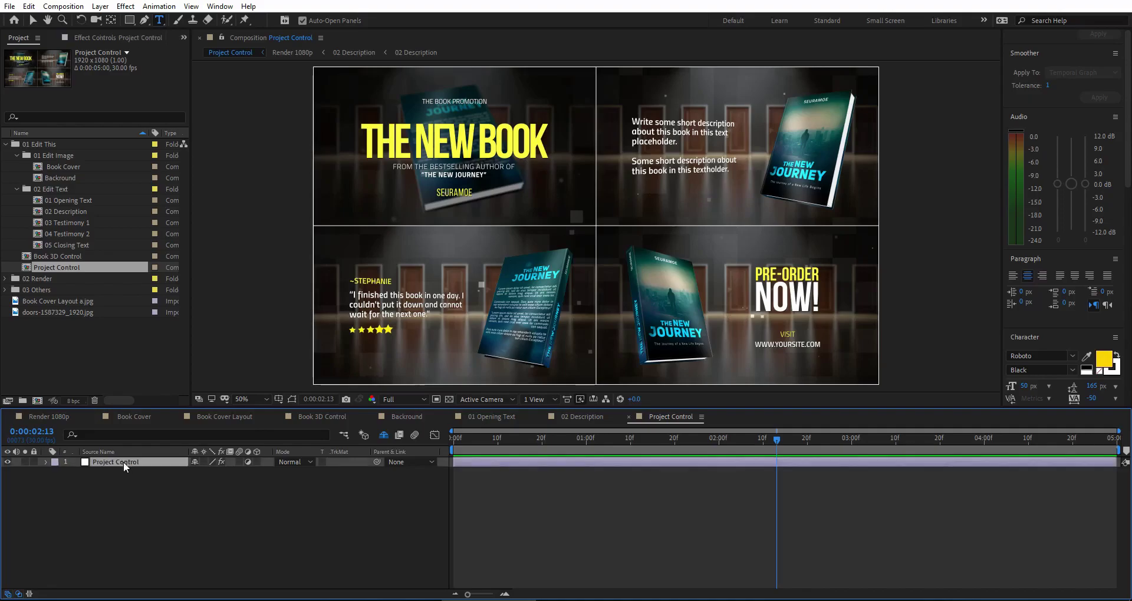
pyautogui.click(108, 37)
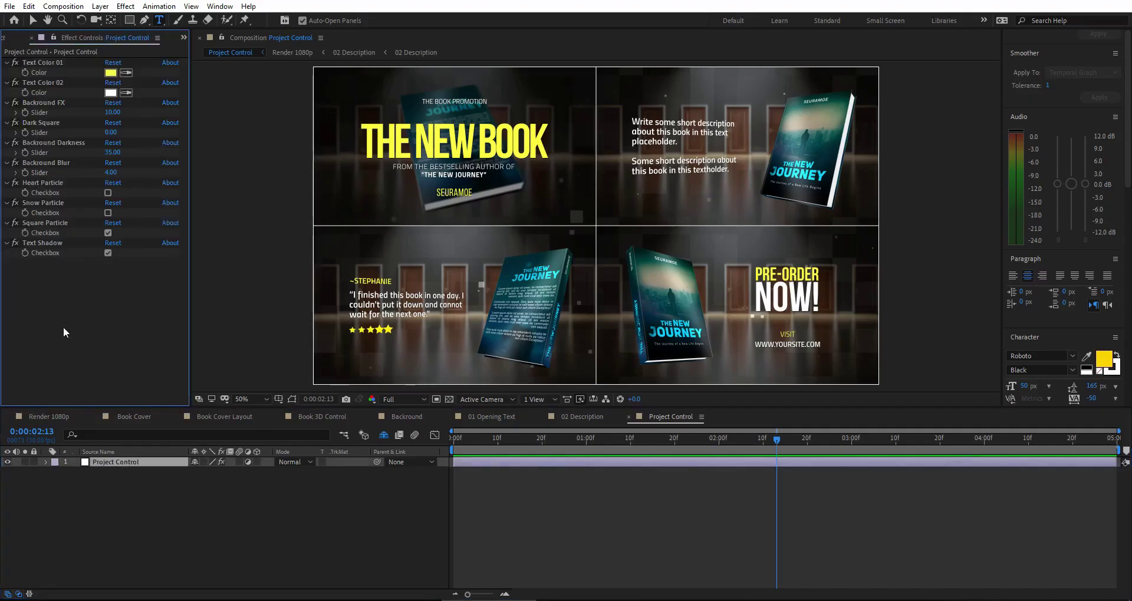
pyautogui.click(48, 60)
pyautogui.hotkey('ctrl', 'a')
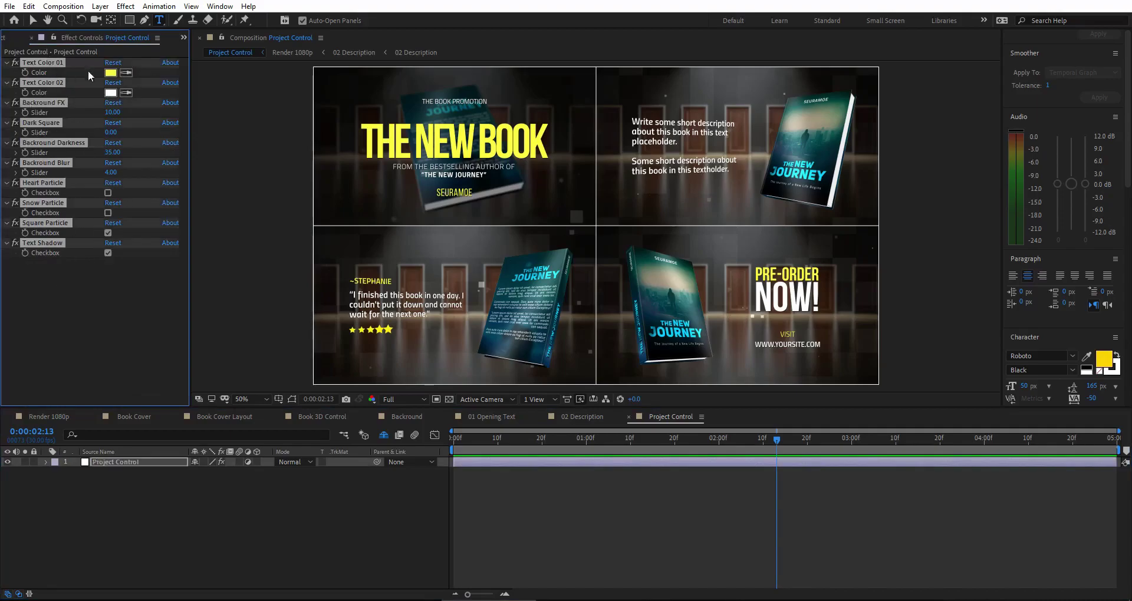
pyautogui.click(96, 370)
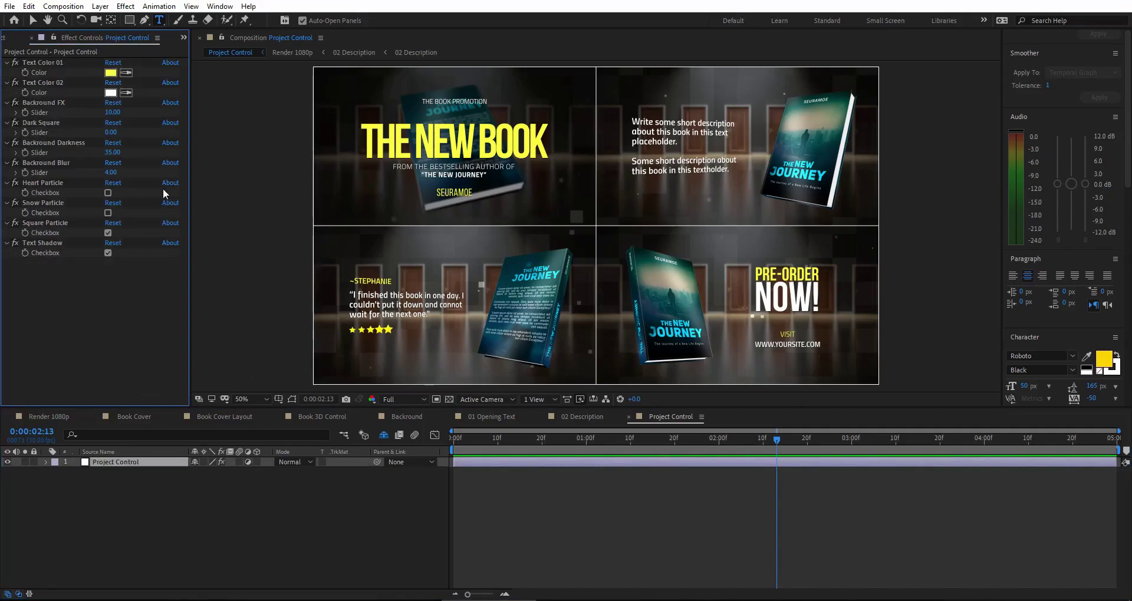
# Change Text Color 01 in the Project Control layer's effects to turquoise
pyautogui.click(37, 61)
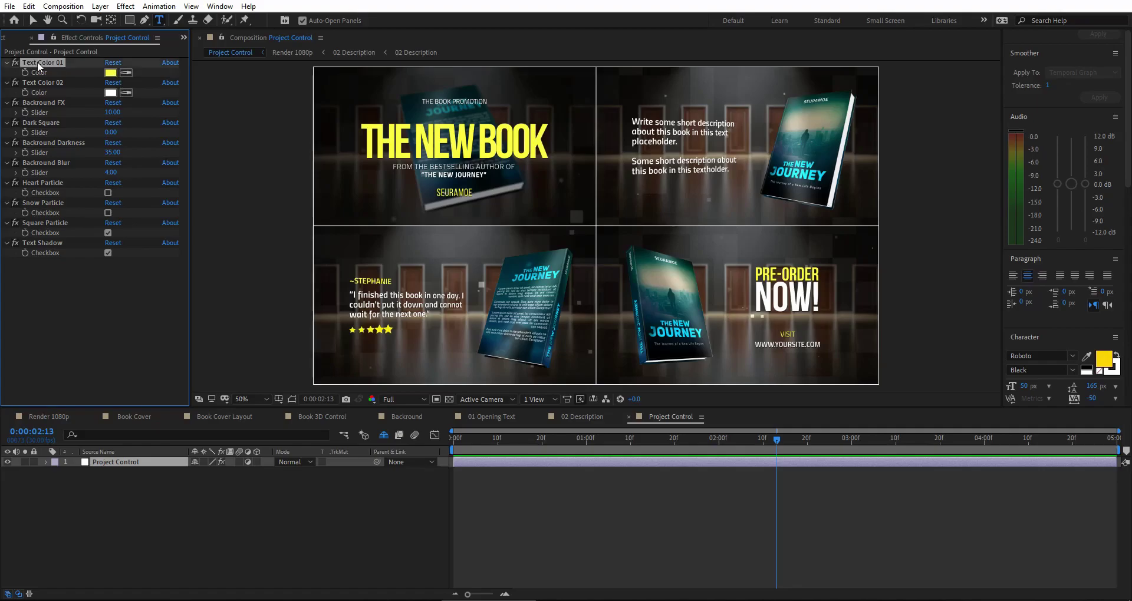
pyautogui.click(111, 72)
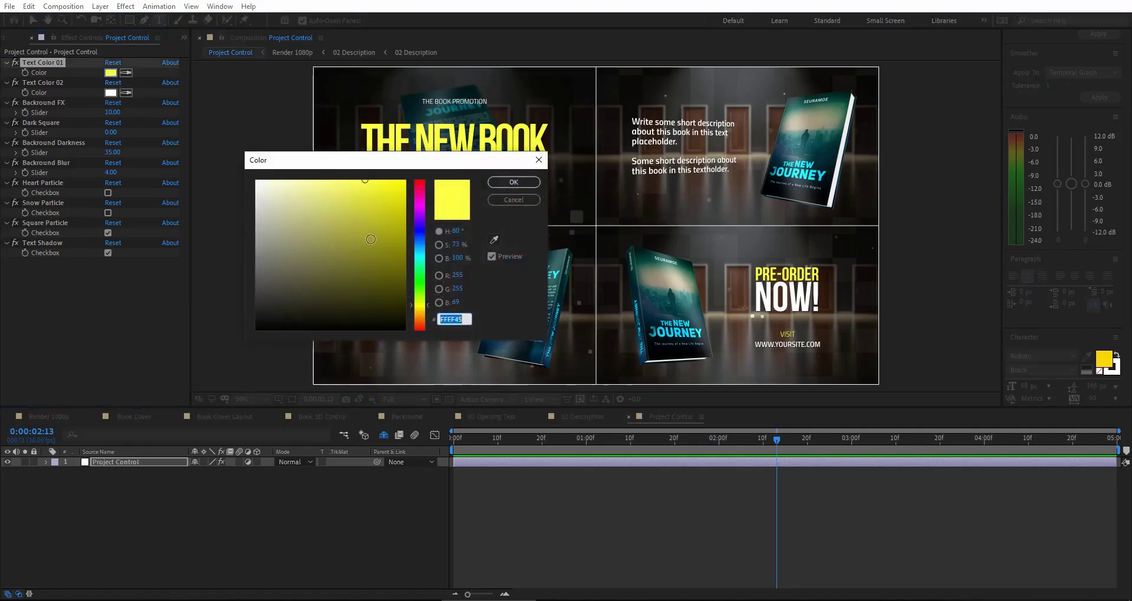
pyautogui.click(423, 260)
pyautogui.click(511, 183)
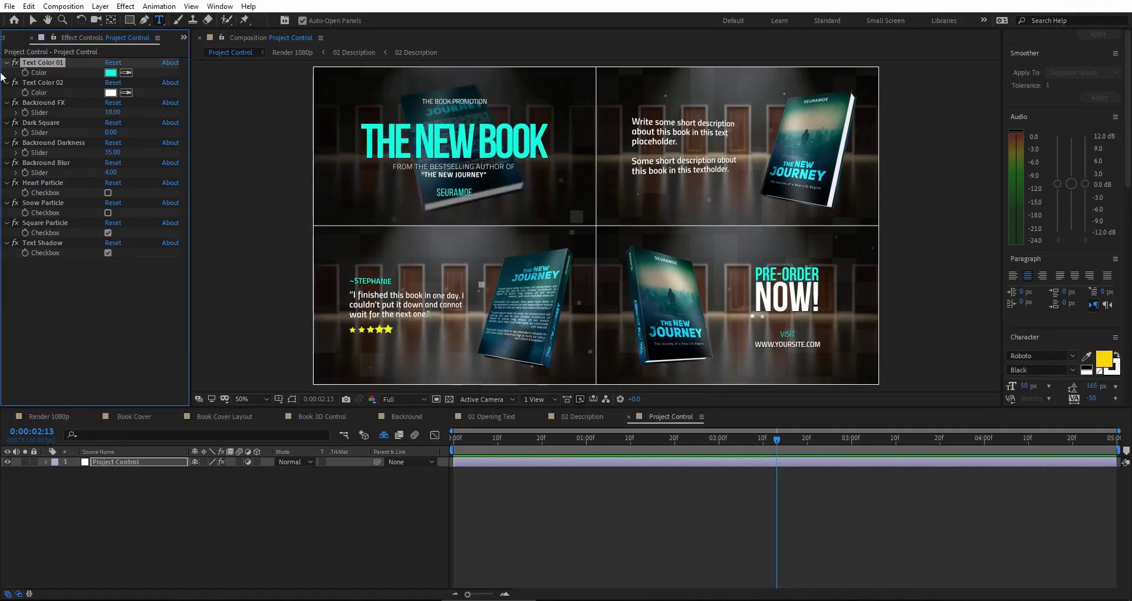
# Change Text Color 02 to a fully saturated bright yellow
pyautogui.click(47, 84)
pyautogui.click(110, 92)
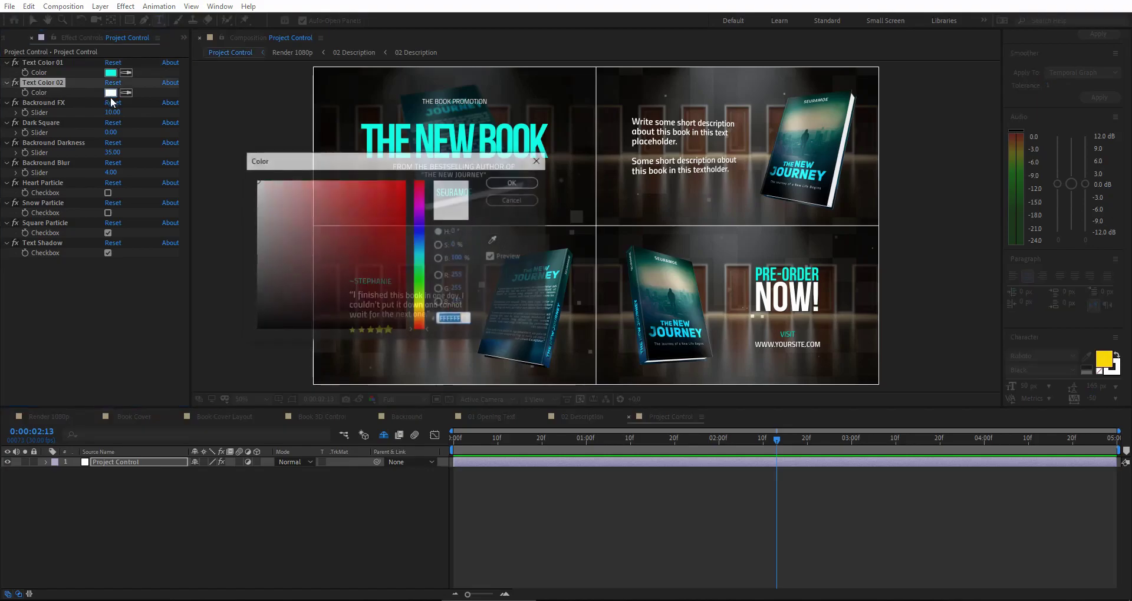
pyautogui.click(423, 307)
pyautogui.moveTo(386, 219); pyautogui.dragTo(406, 180)
pyautogui.click(527, 186)
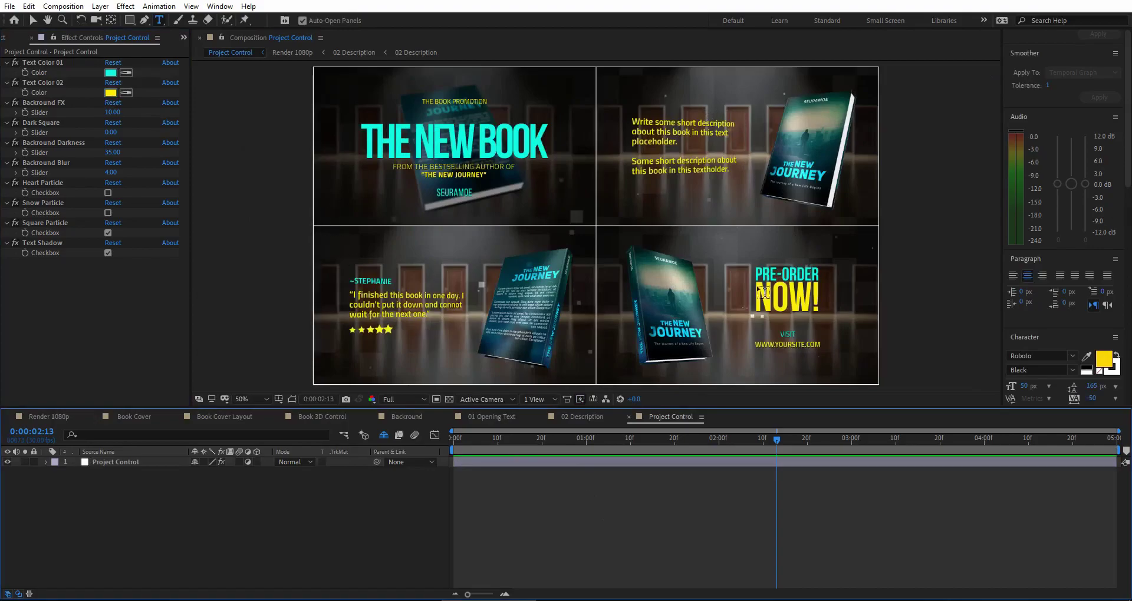
# Set the Backround FX slider to 50
pyautogui.click(52, 102)
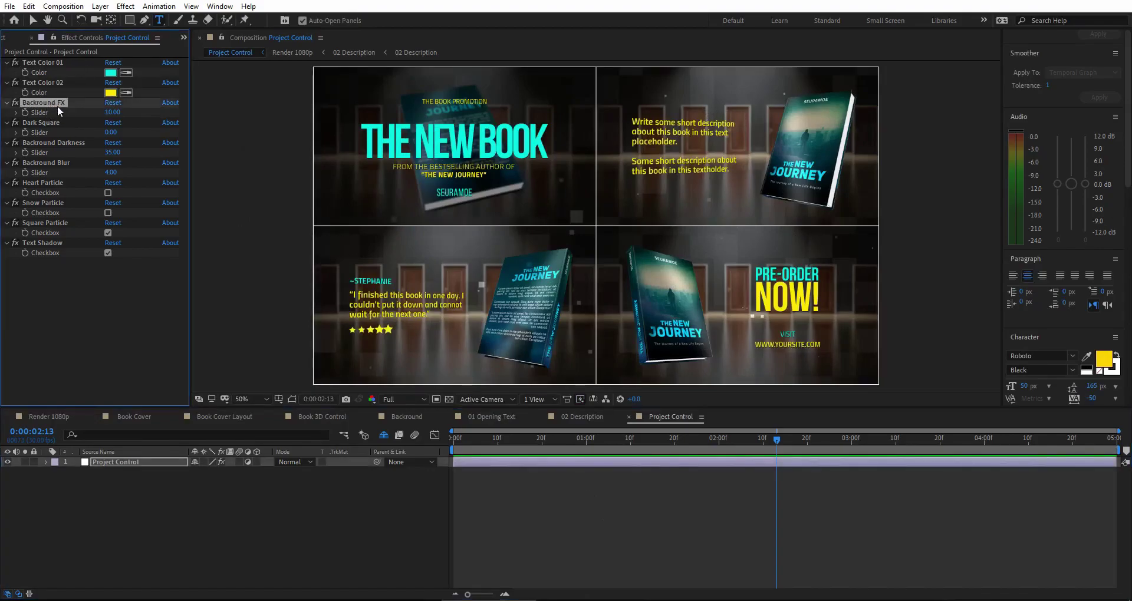
pyautogui.click(112, 112)
pyautogui.write('50')
pyautogui.press('Return')
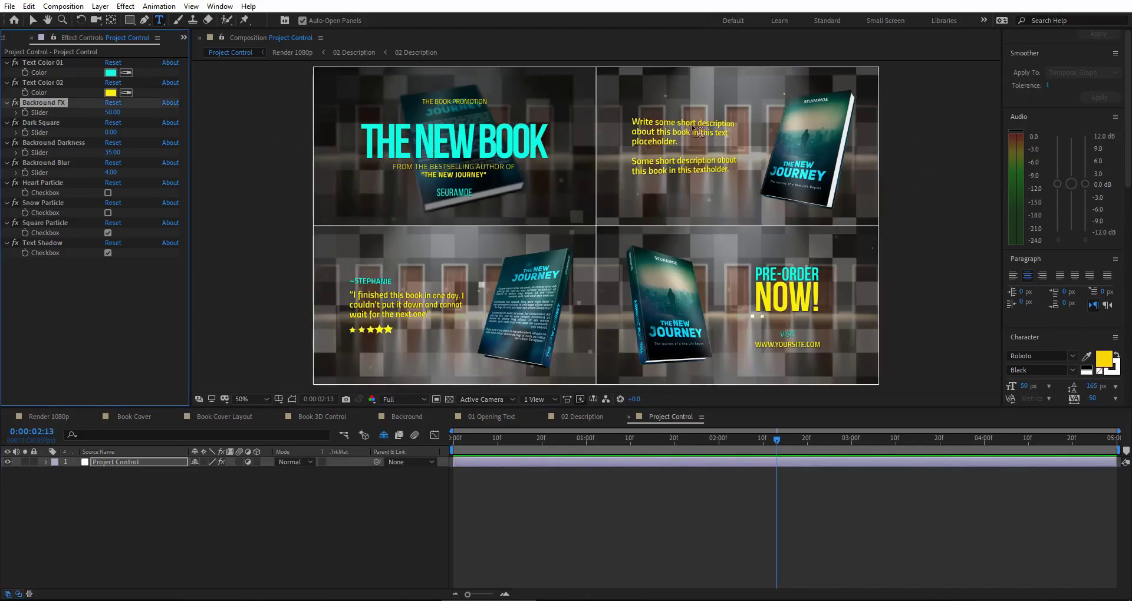
# Set the Backround FX slider to 0 to remove the background squares
pyautogui.click(114, 113)
pyautogui.write('0')
pyautogui.press('Return')
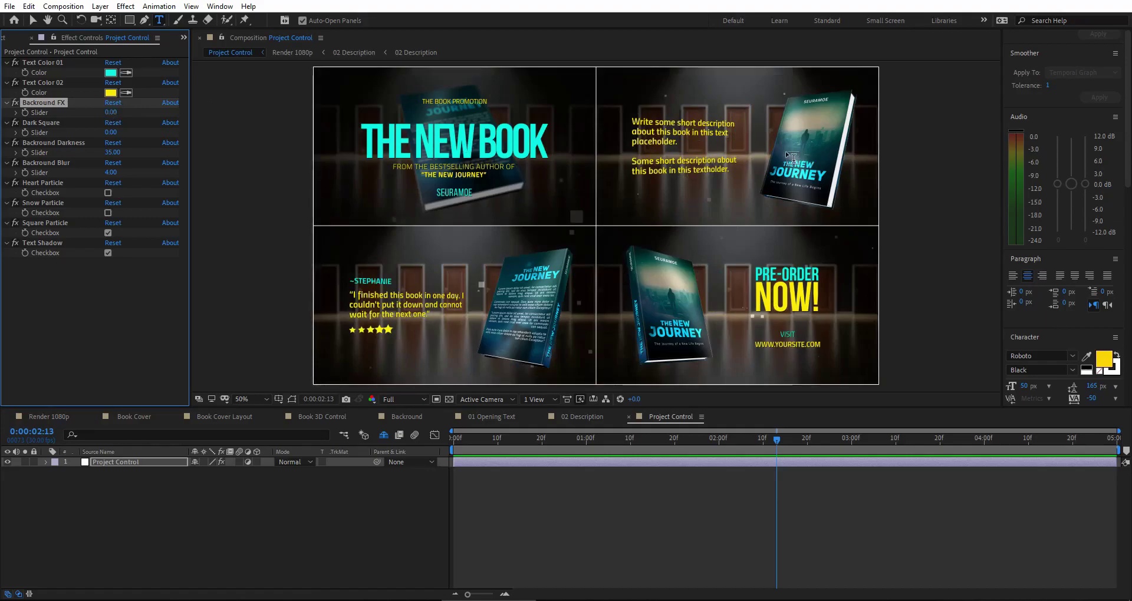
# Try the Dark Square slider at 100 and return it to 0
pyautogui.click(41, 123)
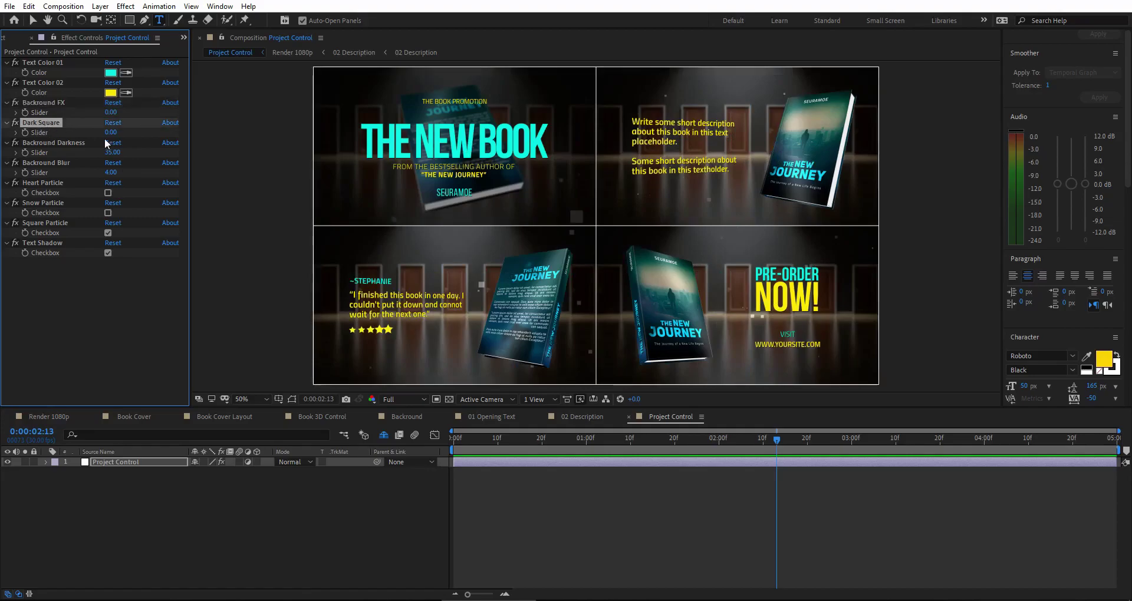
pyautogui.moveTo(111, 132); pyautogui.dragTo(370, 206)
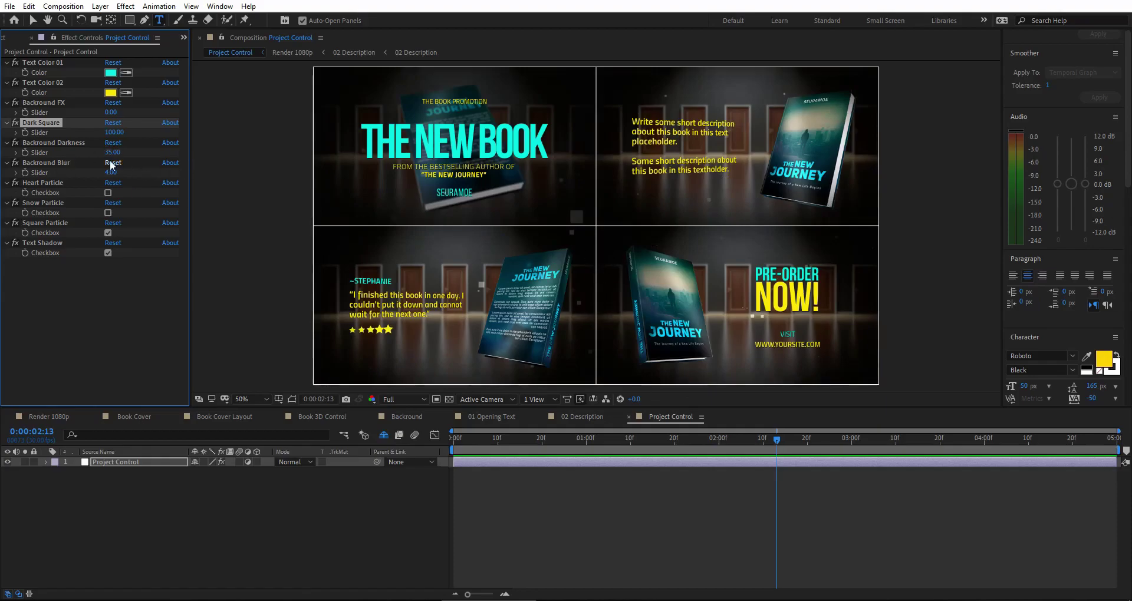
pyautogui.click(113, 133)
pyautogui.write('0')
pyautogui.press('Return')
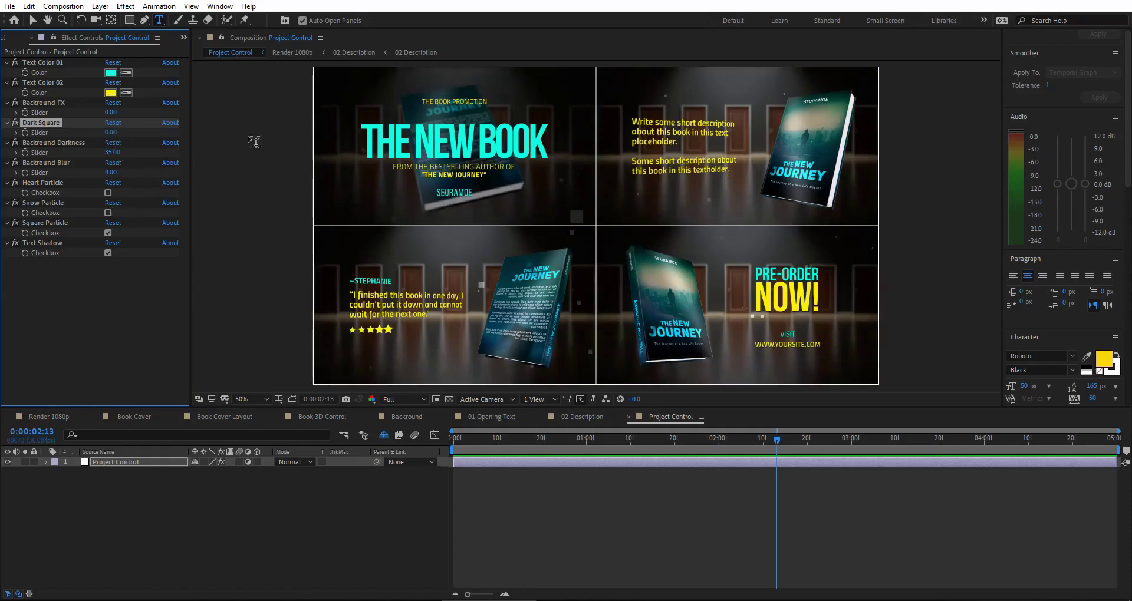
# Try the Backround Darkness slider at 100 and settle on a value of 10
pyautogui.click(37, 142)
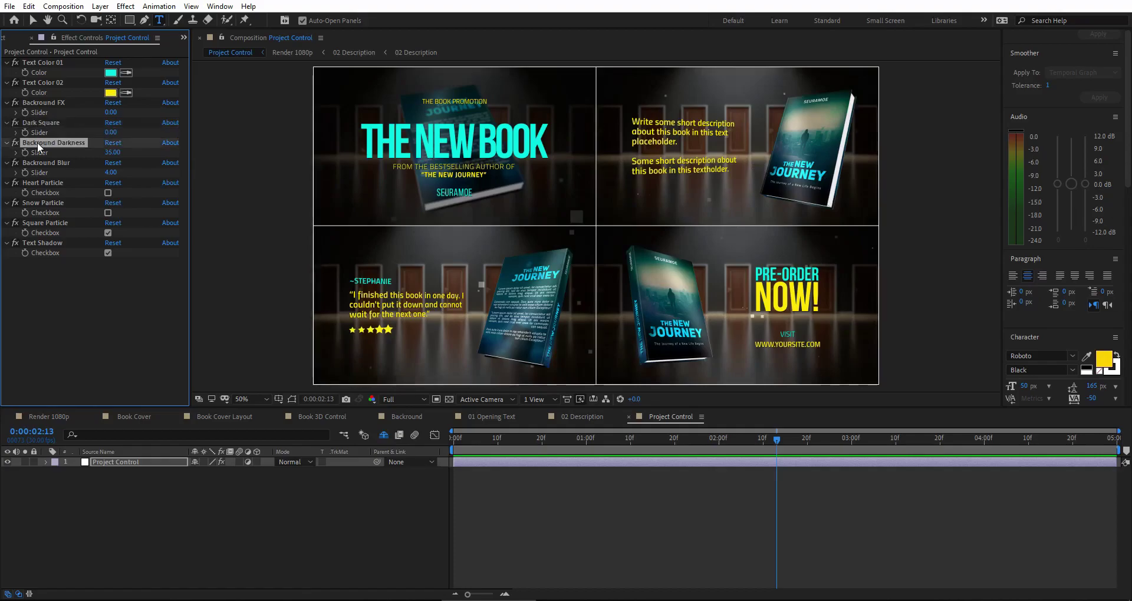
pyautogui.click(113, 152)
pyautogui.write('100')
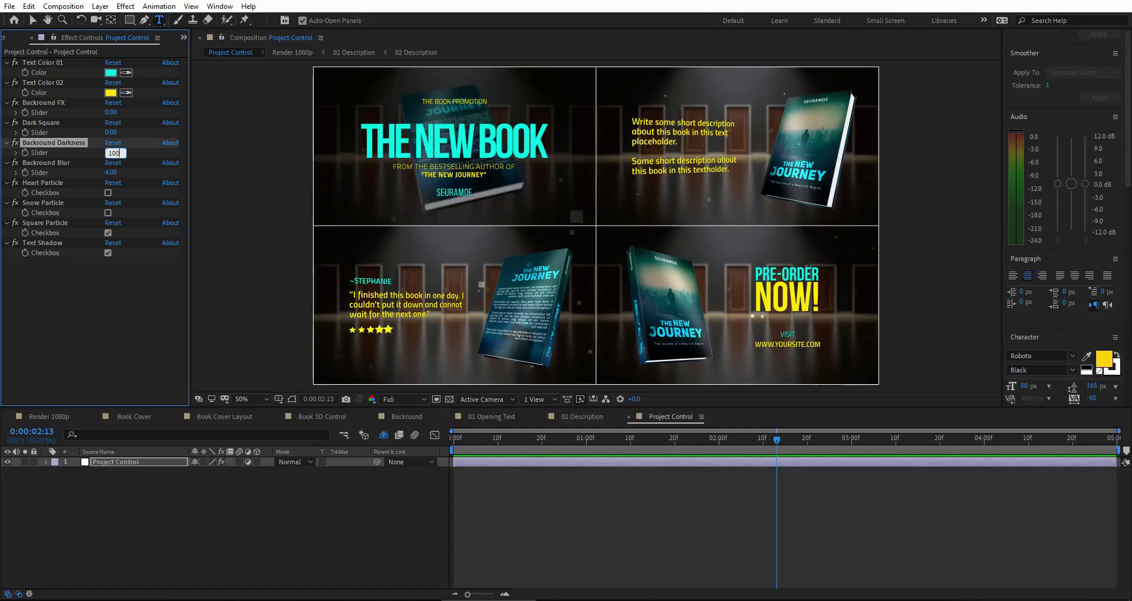
pyautogui.press('Return')
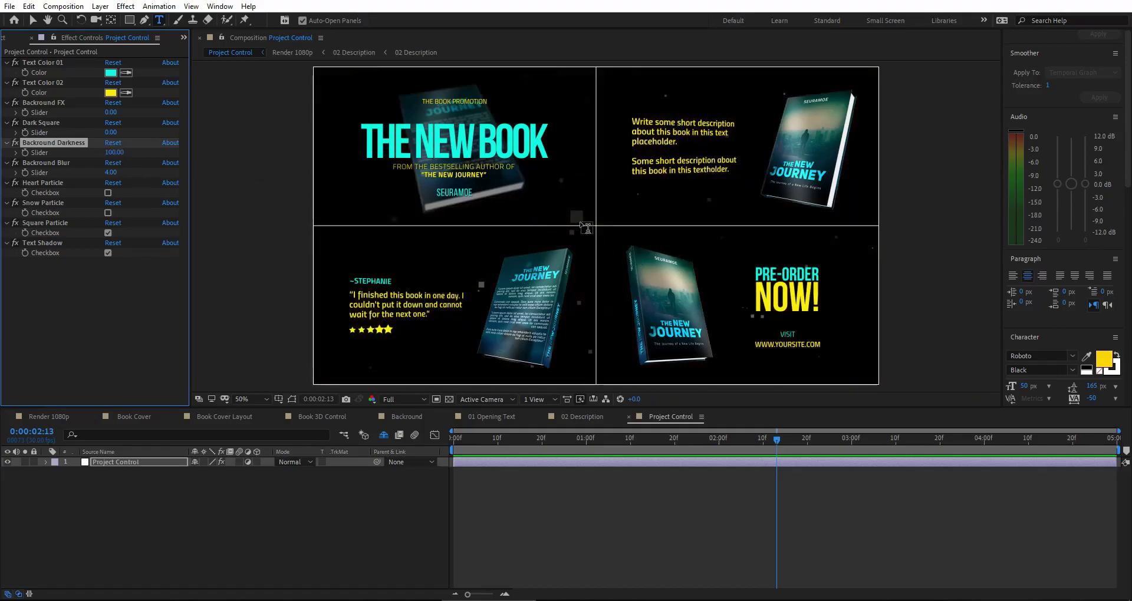
pyautogui.press('Return')
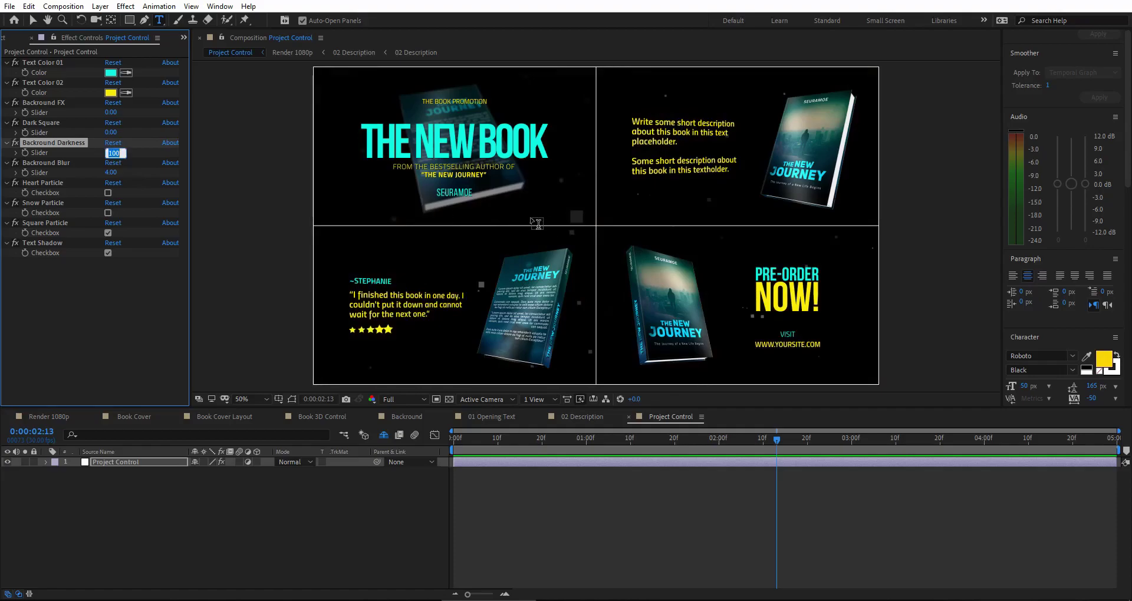
pyautogui.write('10')
pyautogui.press('Return')
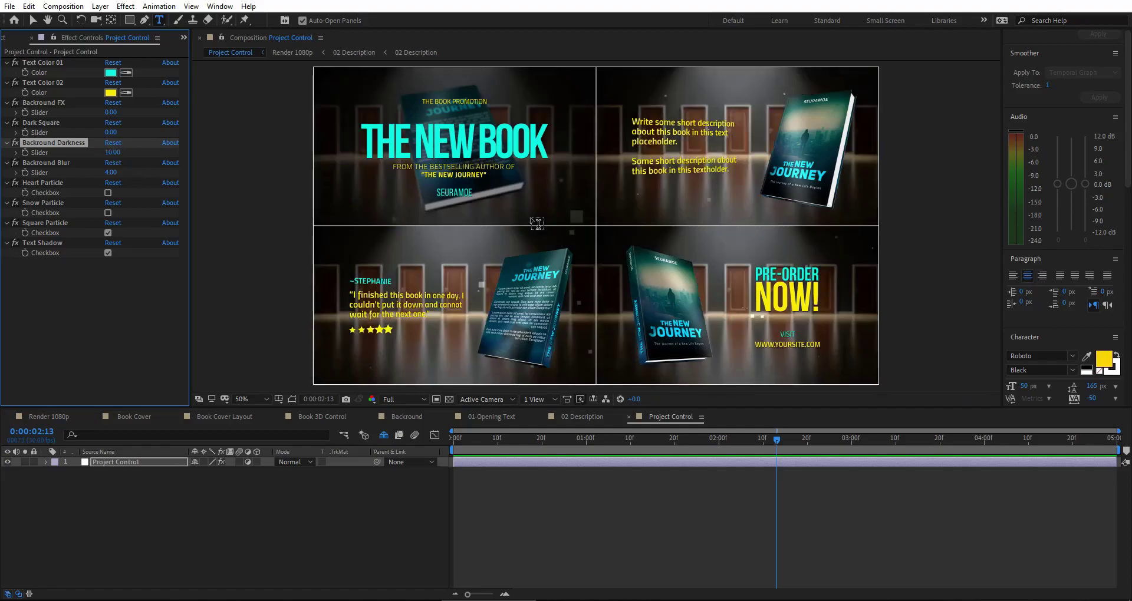
# Try the Backround Blur slider at 0 and at 25 to compare a sharp and a heavily blurred background
pyautogui.click(42, 164)
pyautogui.click(111, 173)
pyautogui.write('0')
pyautogui.press('Return')
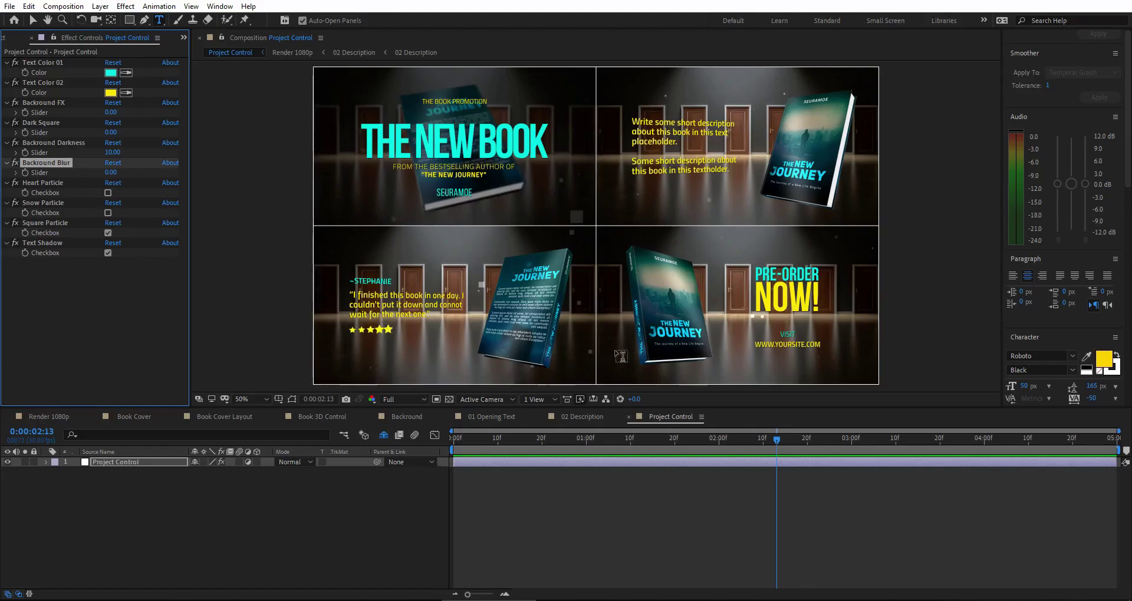
pyautogui.click(111, 173)
pyautogui.write('25')
pyautogui.press('Return')
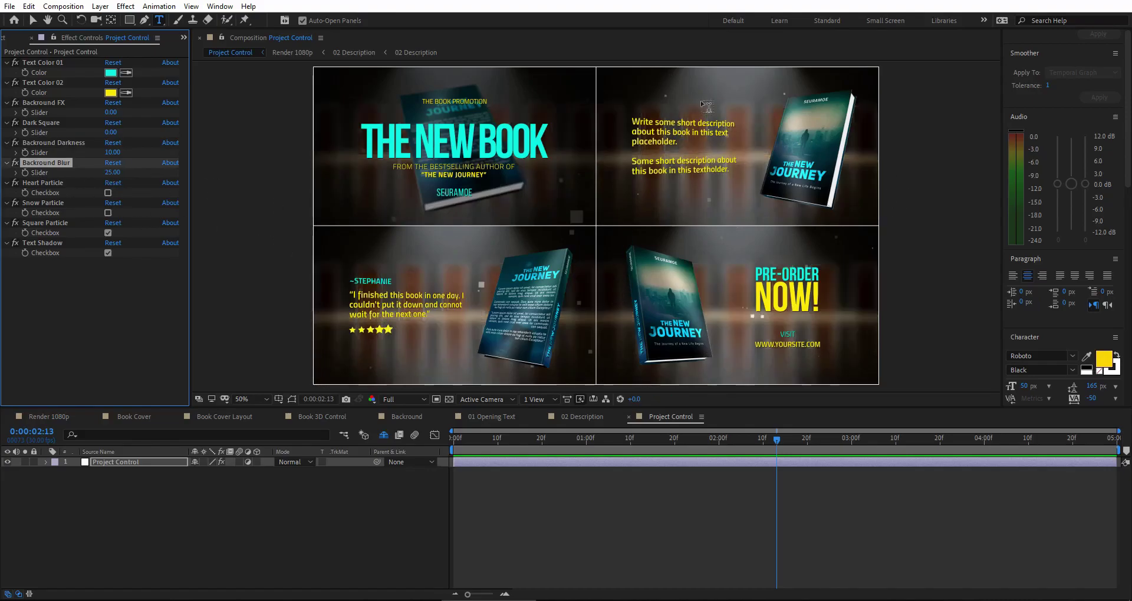
# Set the Backround Blur slider to 3
pyautogui.click(112, 173)
pyautogui.write('3')
pyautogui.press('Return')
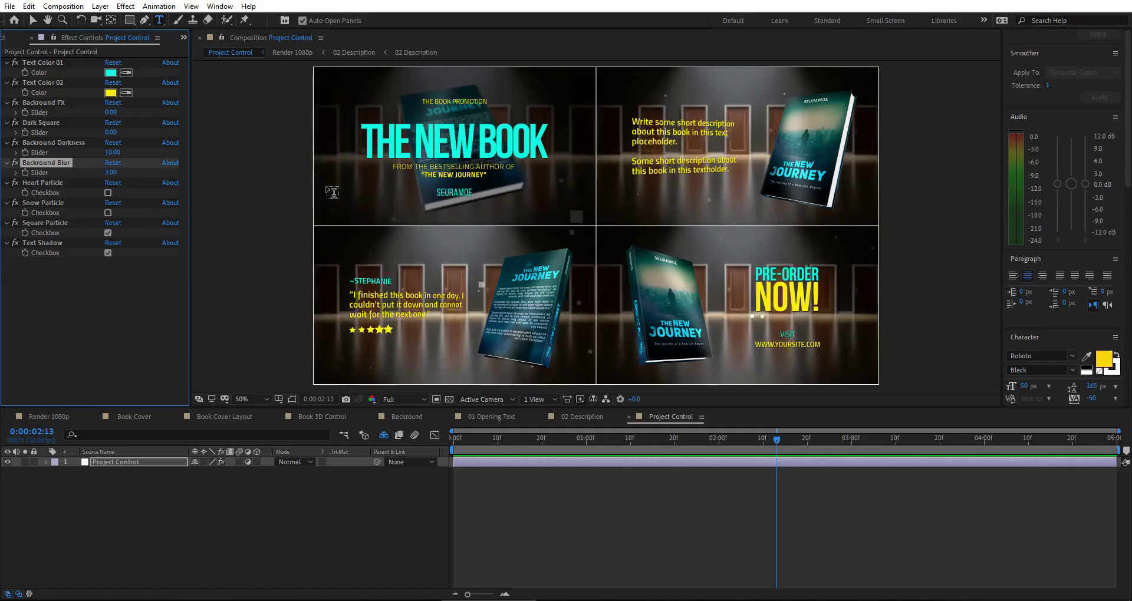
pyautogui.click(42, 183)
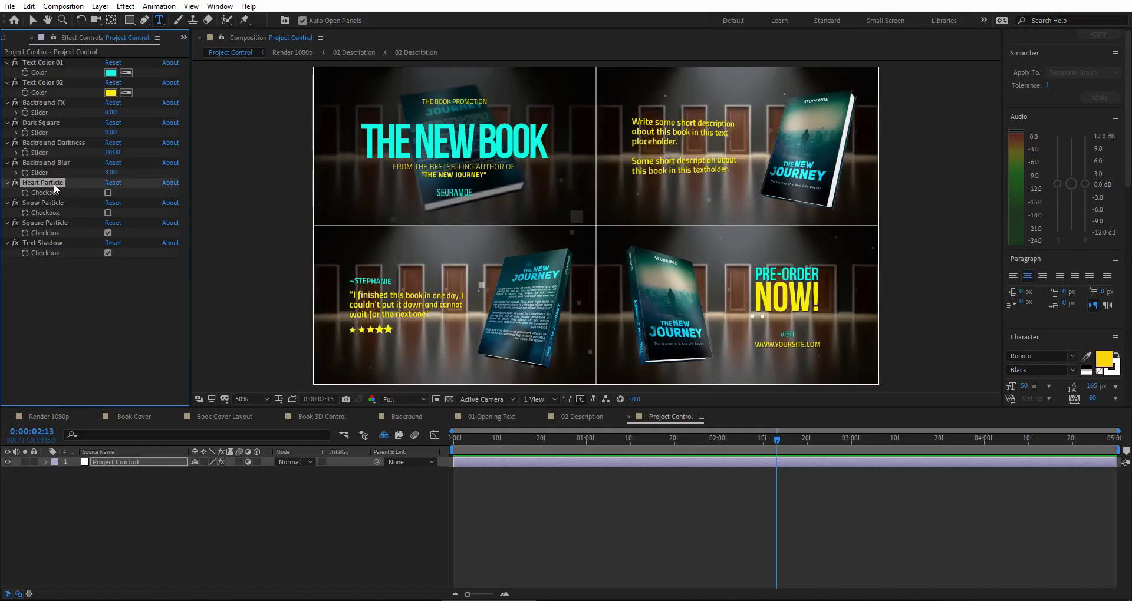
pyautogui.keyDown('shift'); pyautogui.click(47, 223); pyautogui.keyUp('shift')
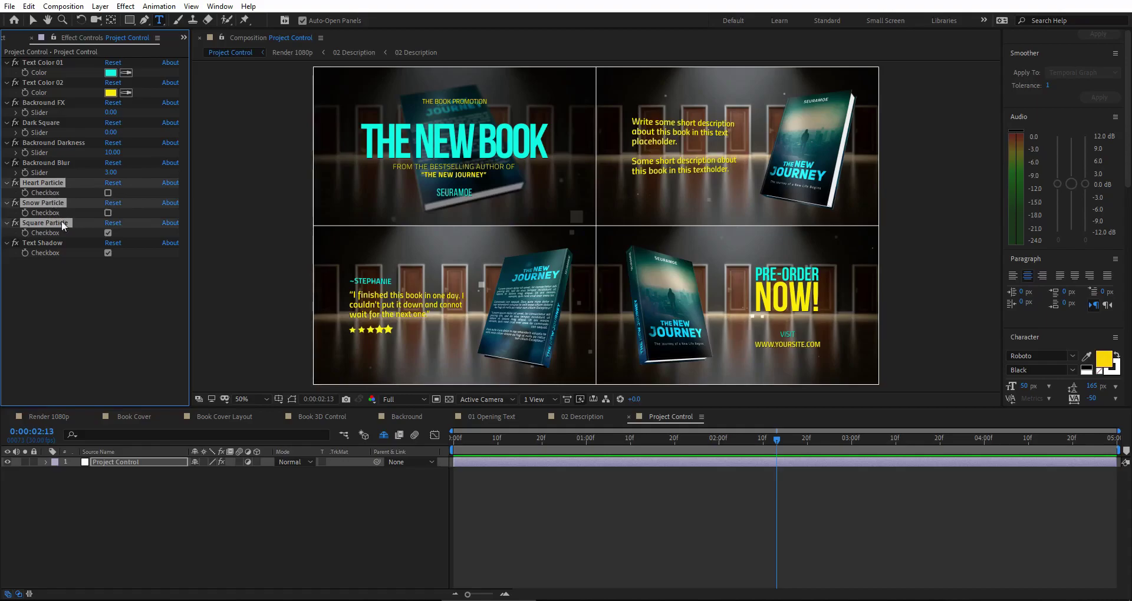
pyautogui.click(68, 274)
pyautogui.click(34, 183)
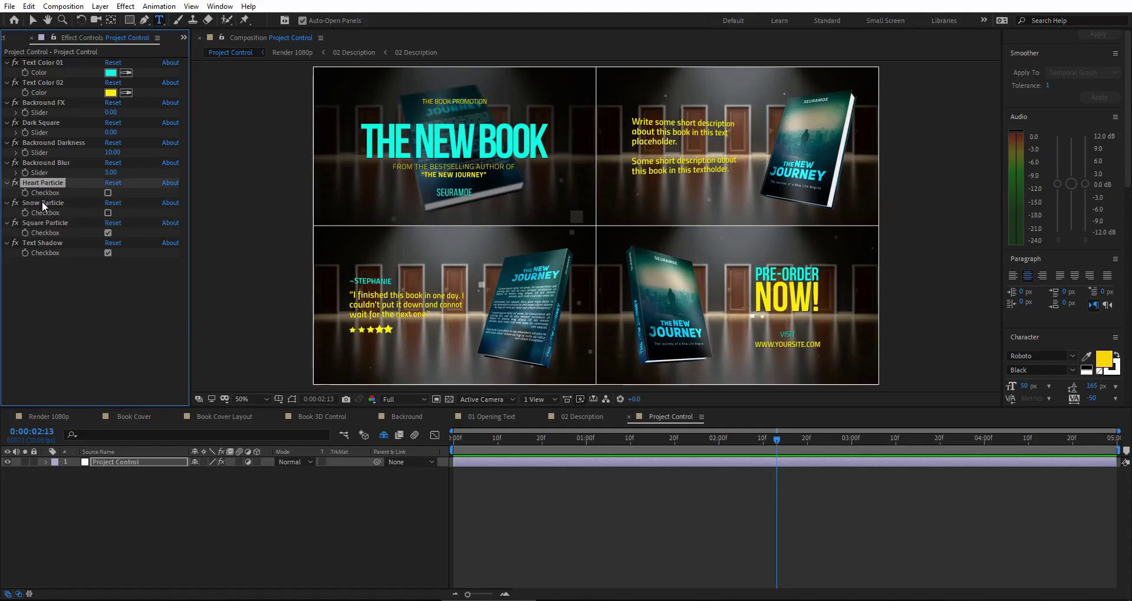
pyautogui.click(41, 202)
pyautogui.click(44, 224)
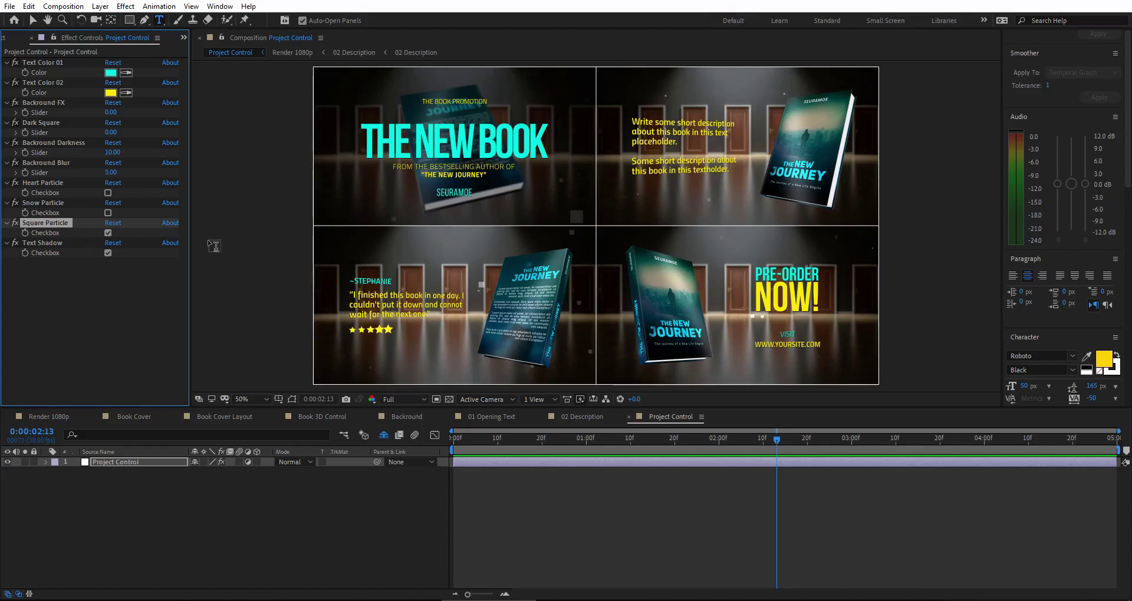
# Try Snow Particle on with Square Particle off, and turn Snow Particle off again
pyautogui.click(108, 233)
pyautogui.click(108, 233)
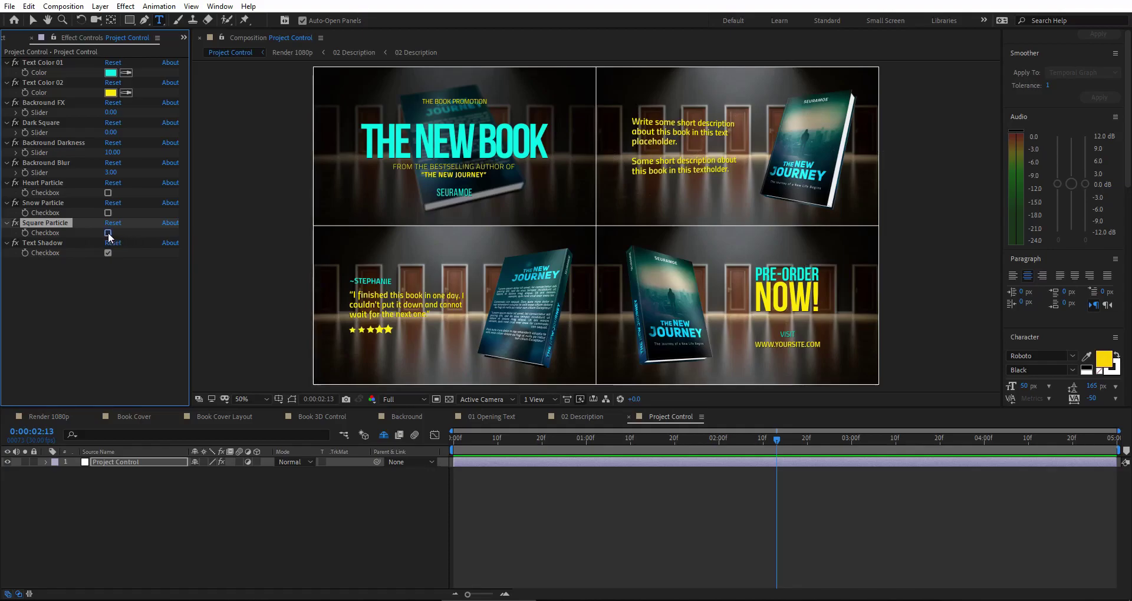
pyautogui.click(57, 204)
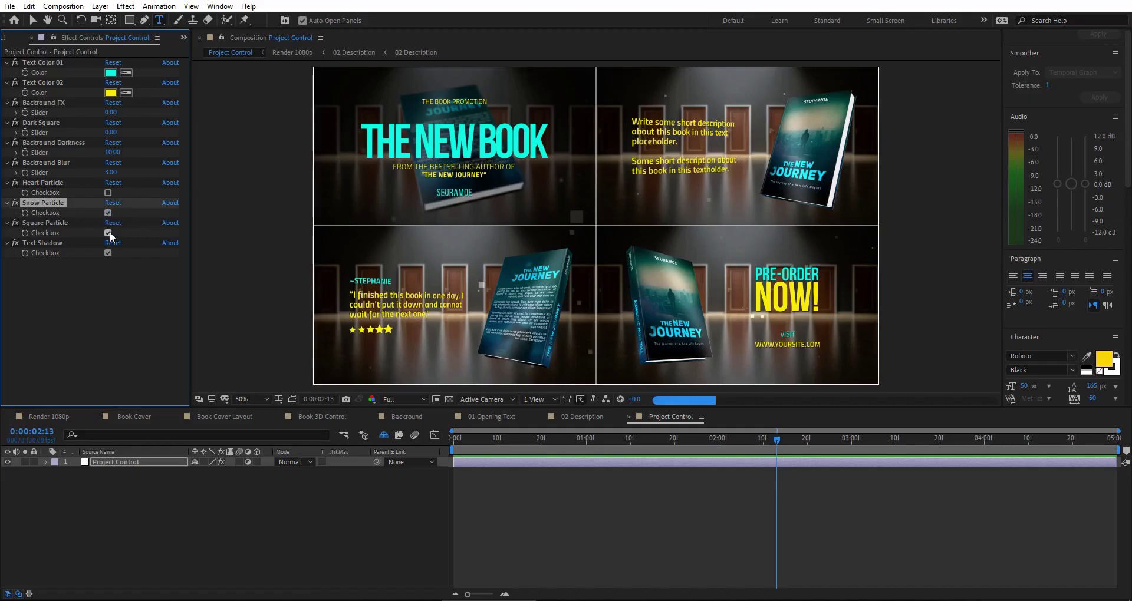
pyautogui.click(108, 232)
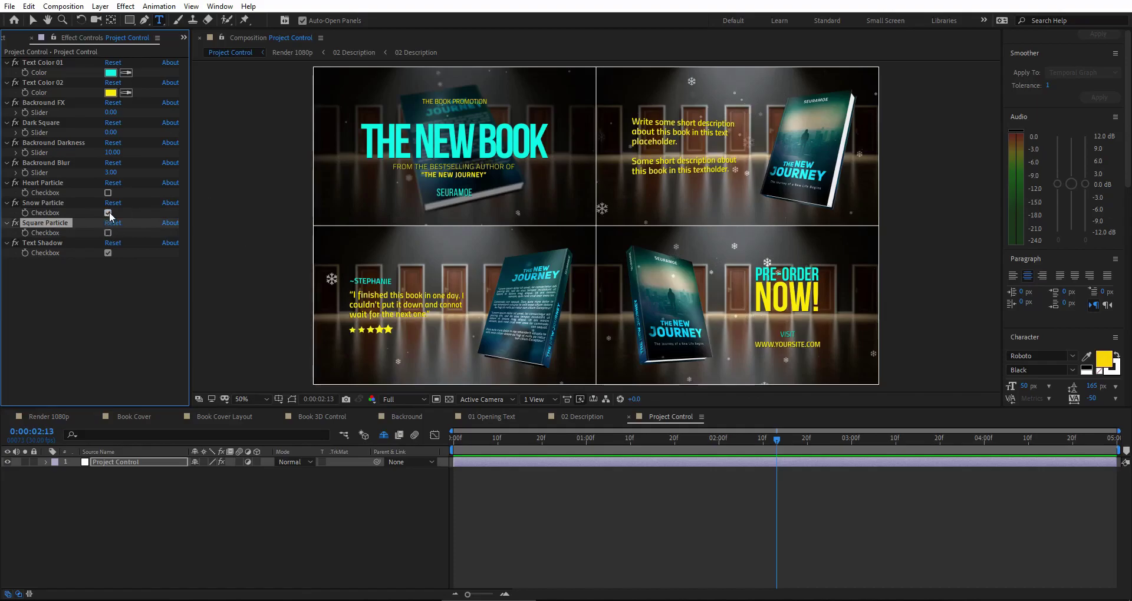
pyautogui.click(108, 213)
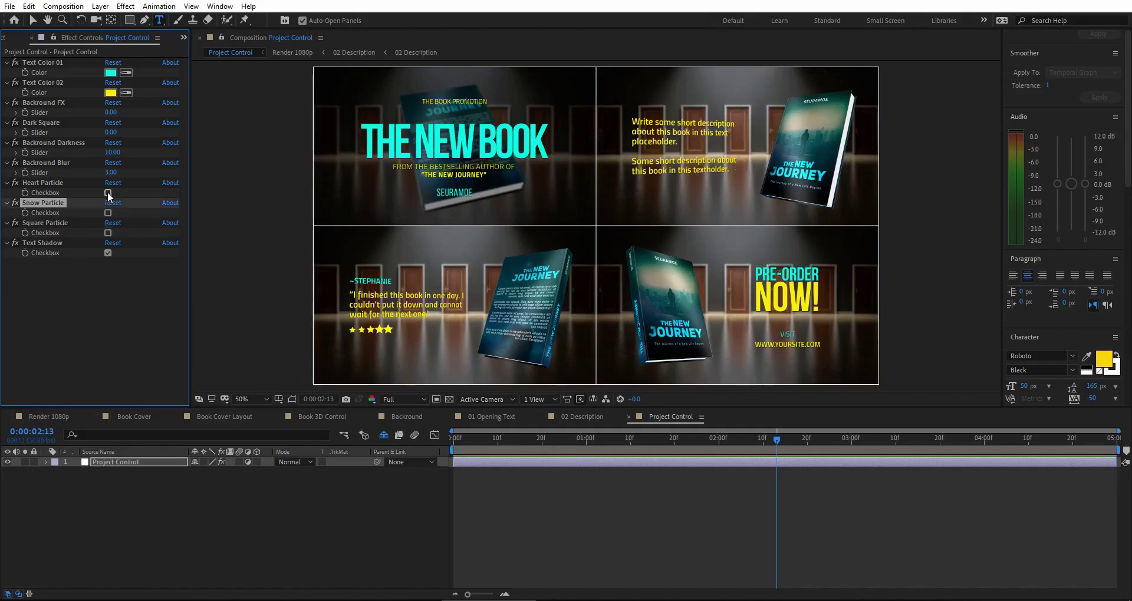
# Enable the Heart Particle, Square Particle and Snow Particle effects together
pyautogui.click(107, 193)
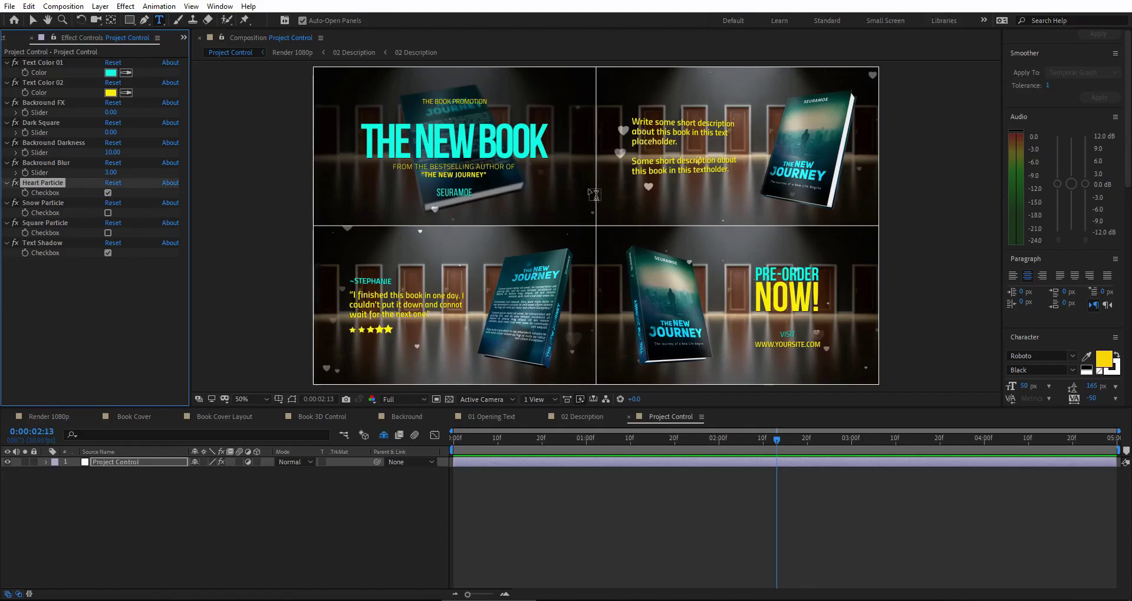
pyautogui.click(108, 233)
pyautogui.click(108, 213)
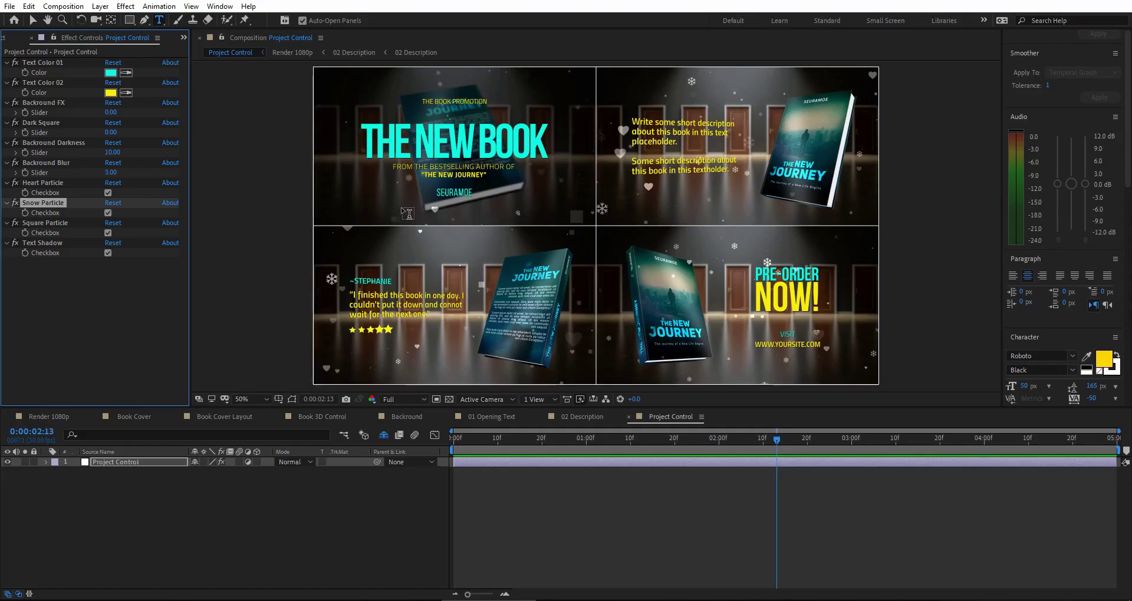
pyautogui.rightClick(442, 223)
pyautogui.click(135, 261)
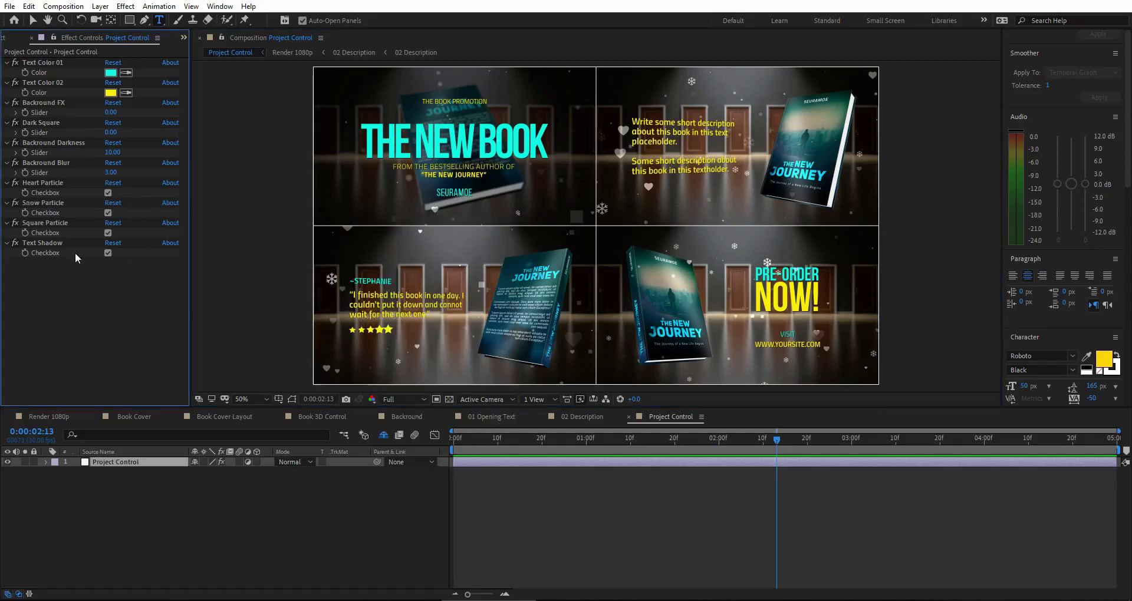
# Disable Text Shadow for the scene texts, checking the effect on the opening title up close
pyautogui.click(53, 244)
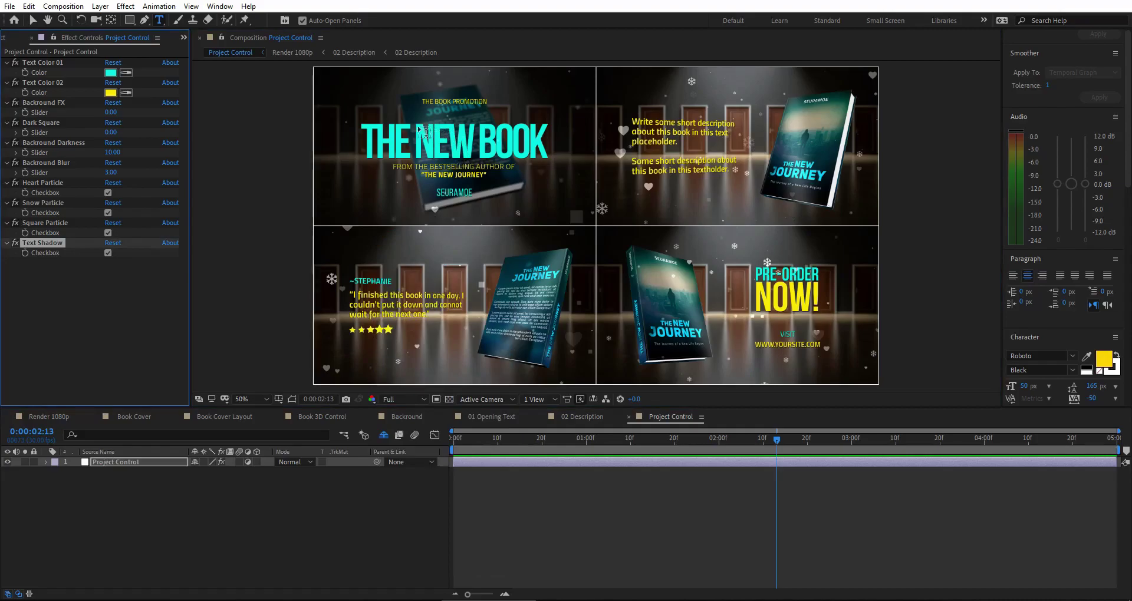
pyautogui.scroll(4, 414, 130)
pyautogui.scroll(-1, 414, 130)
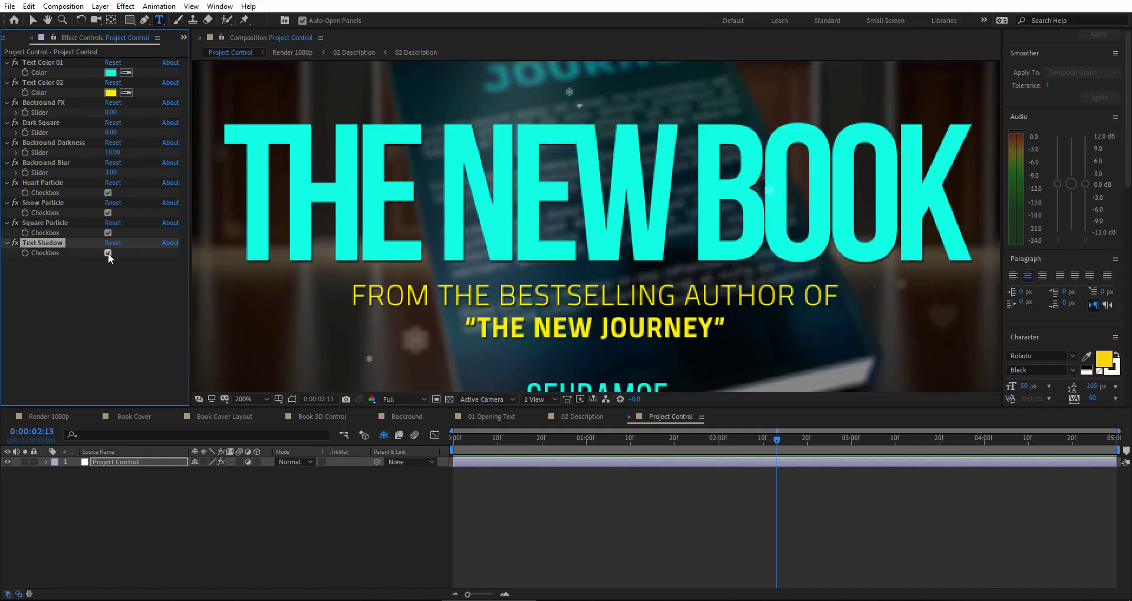
pyautogui.scroll(-2, 517, 238)
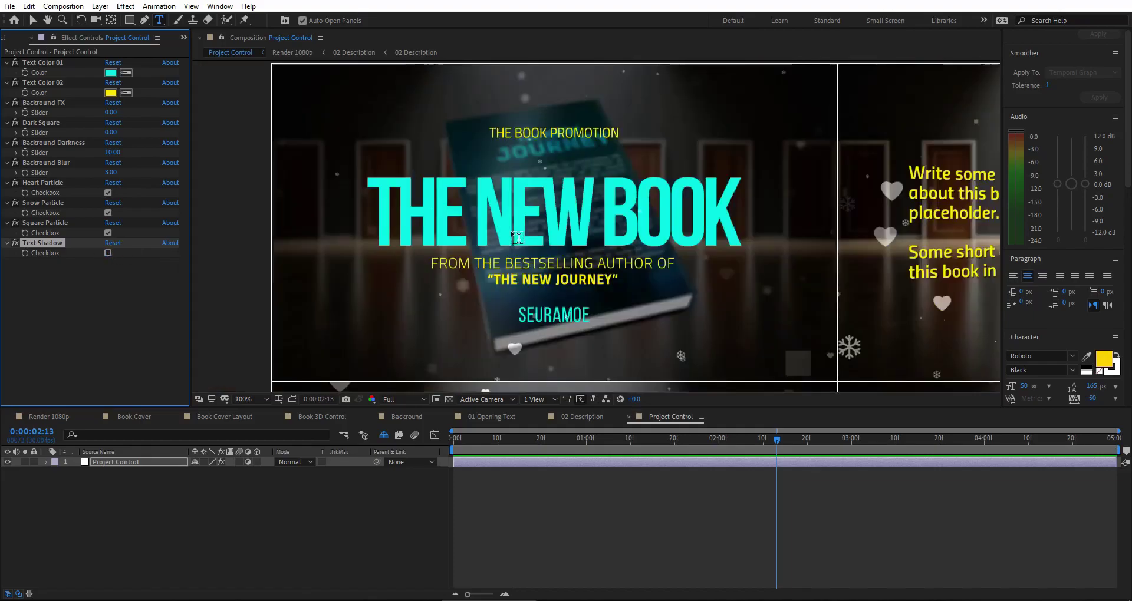
pyautogui.scroll(-1, 517, 237)
# Switch to the Render 1080p composition and preview several frames of the closing scene between about 26 and 28 seconds
pyautogui.click(256, 399)
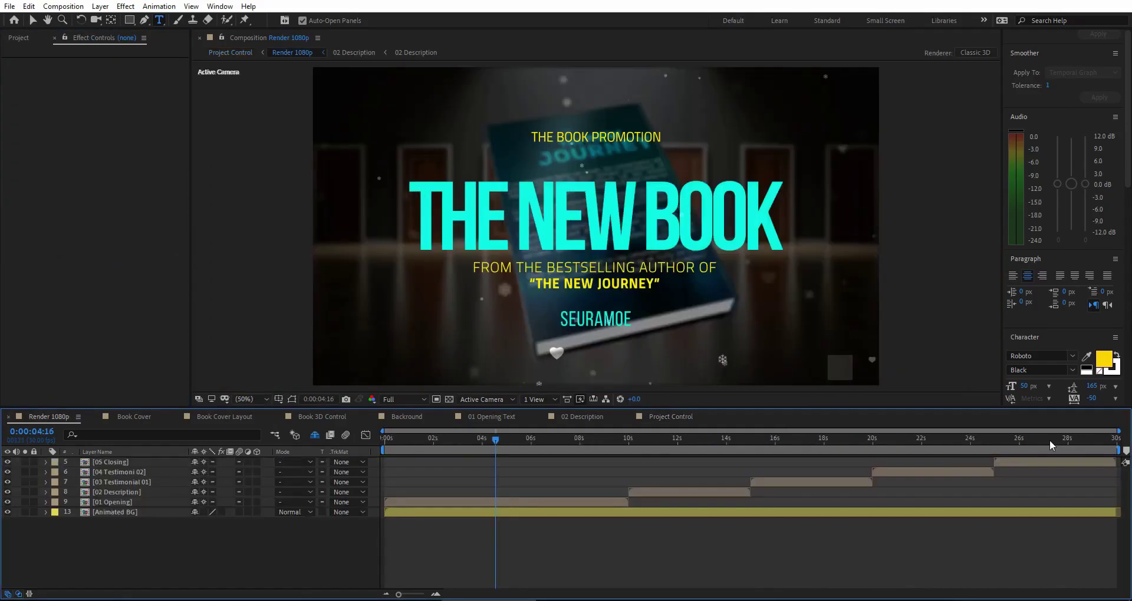
pyautogui.click(1051, 445)
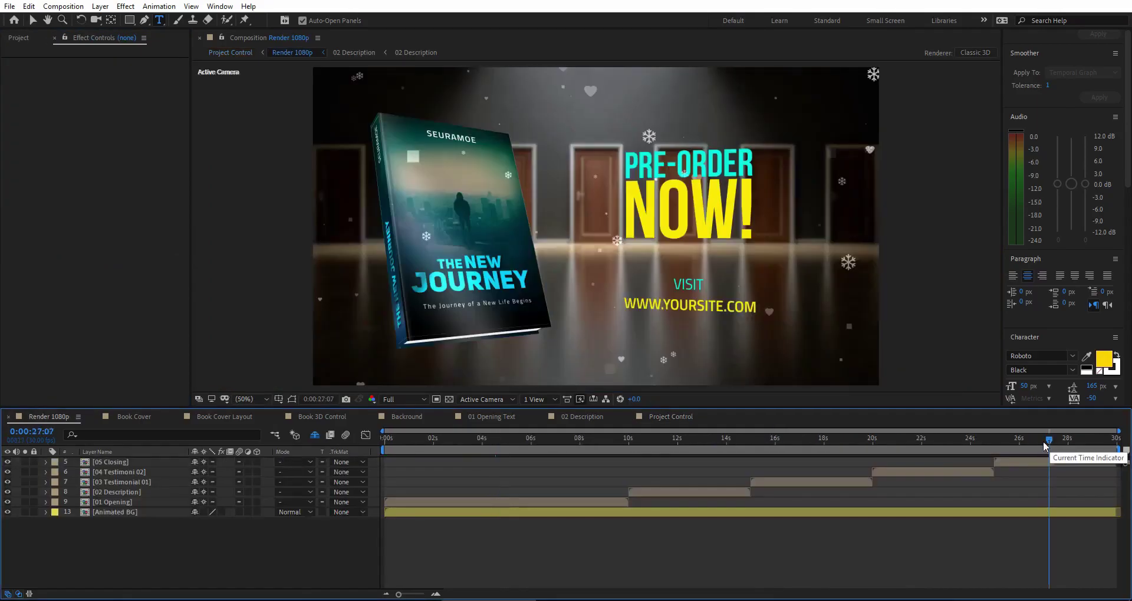
pyautogui.click(1060, 442)
pyautogui.click(1026, 443)
pyautogui.click(1040, 442)
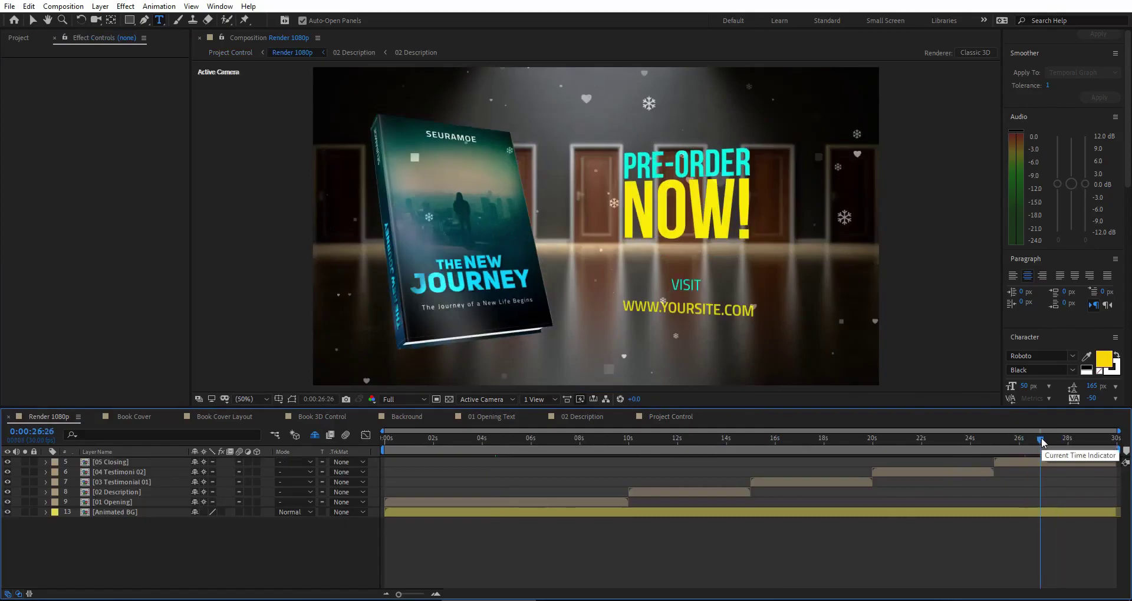
pyautogui.click(1060, 442)
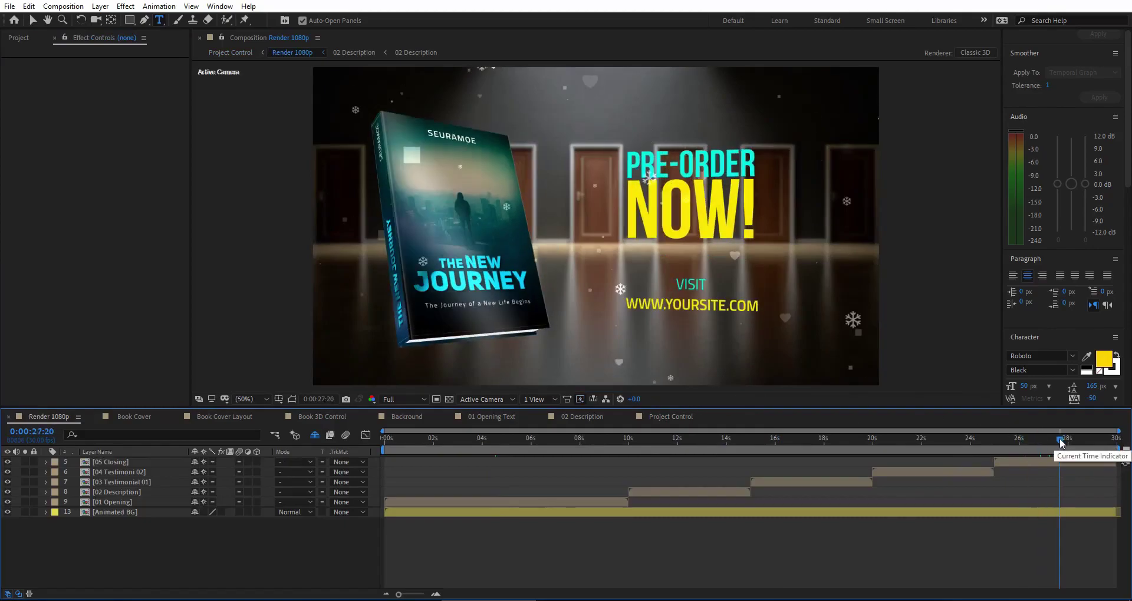